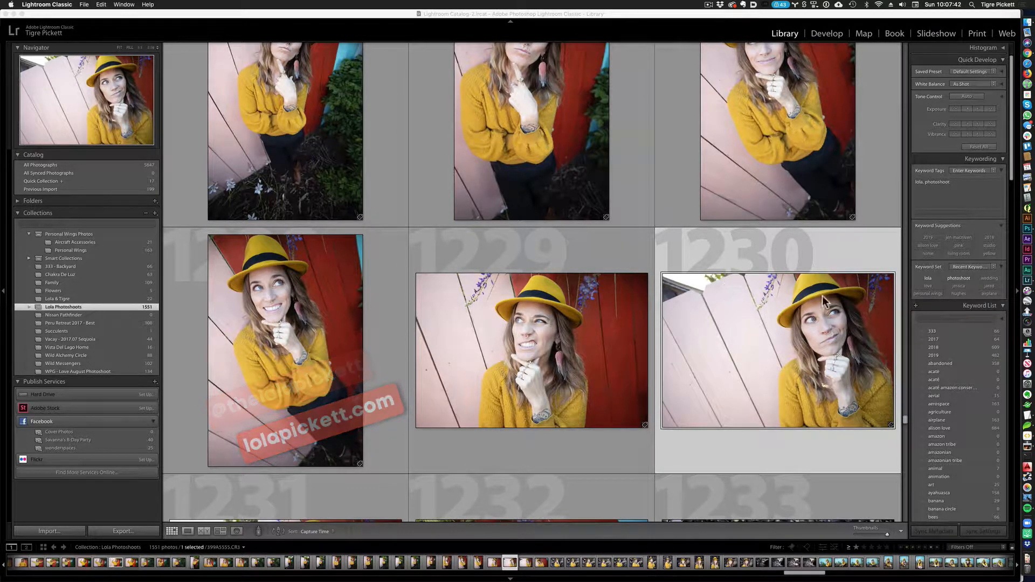
# Step: Open the photo 399A5555.CR3 of the woman in the yellow hat as a Smart Object in Photoshop
pyautogui.doubleClick(727, 345)
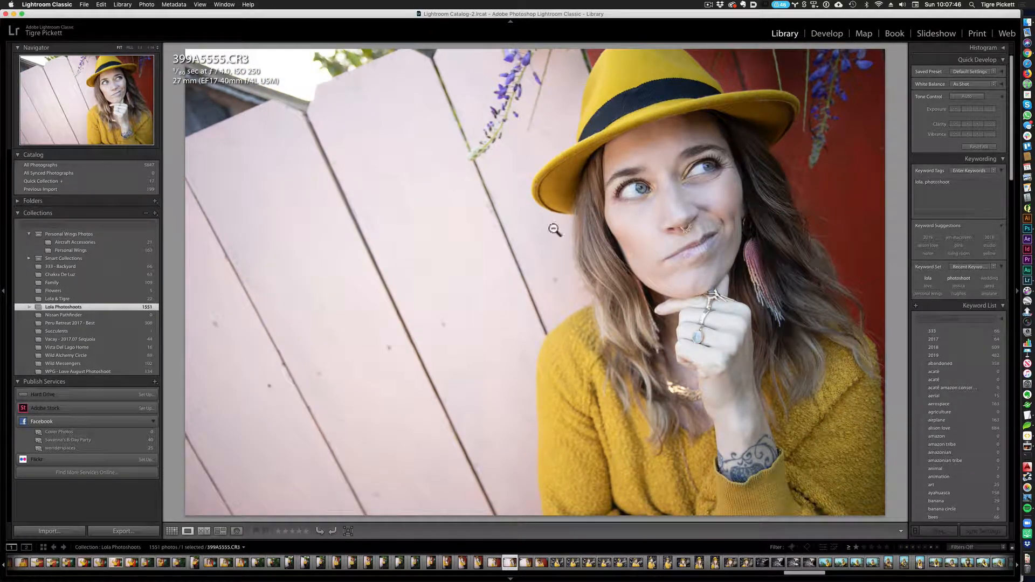
pyautogui.rightClick(508, 565)
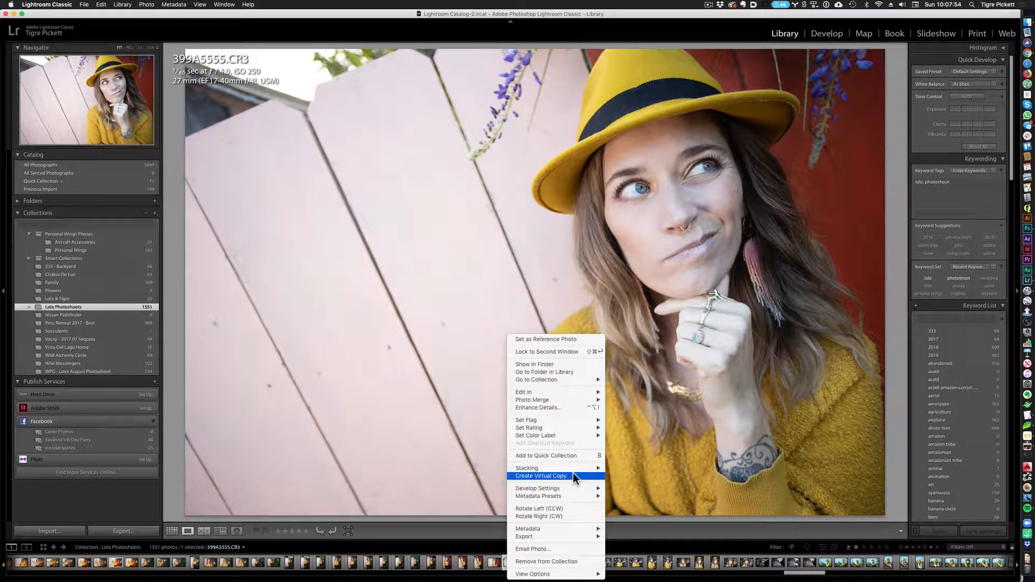
pyautogui.moveTo(570, 419)
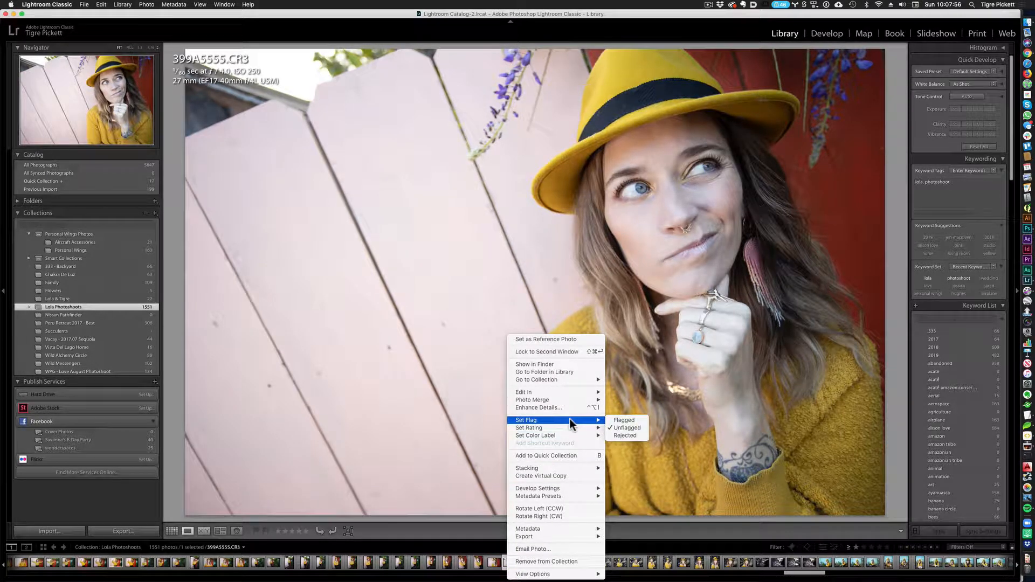
pyautogui.moveTo(573, 394)
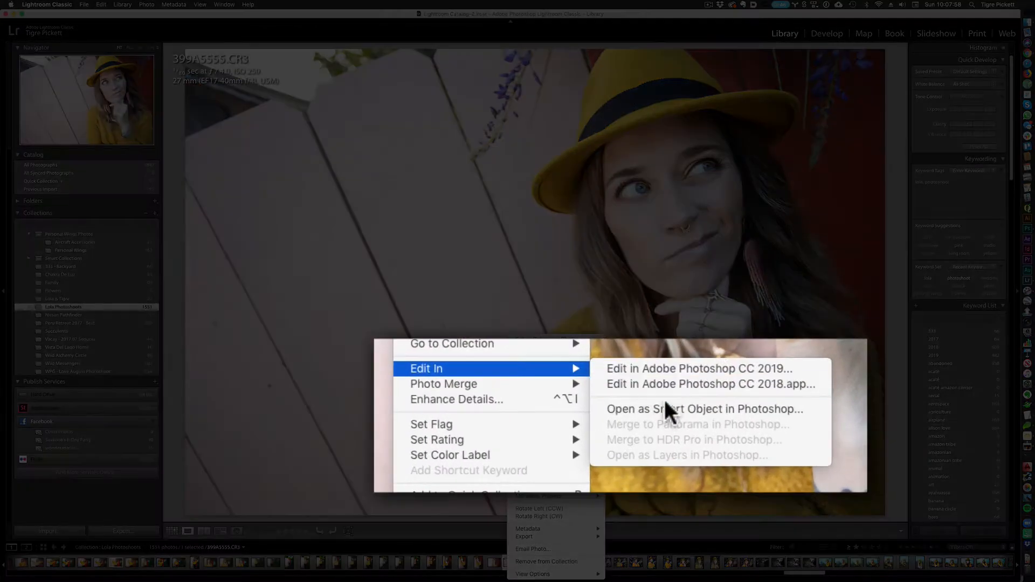
pyautogui.click(679, 409)
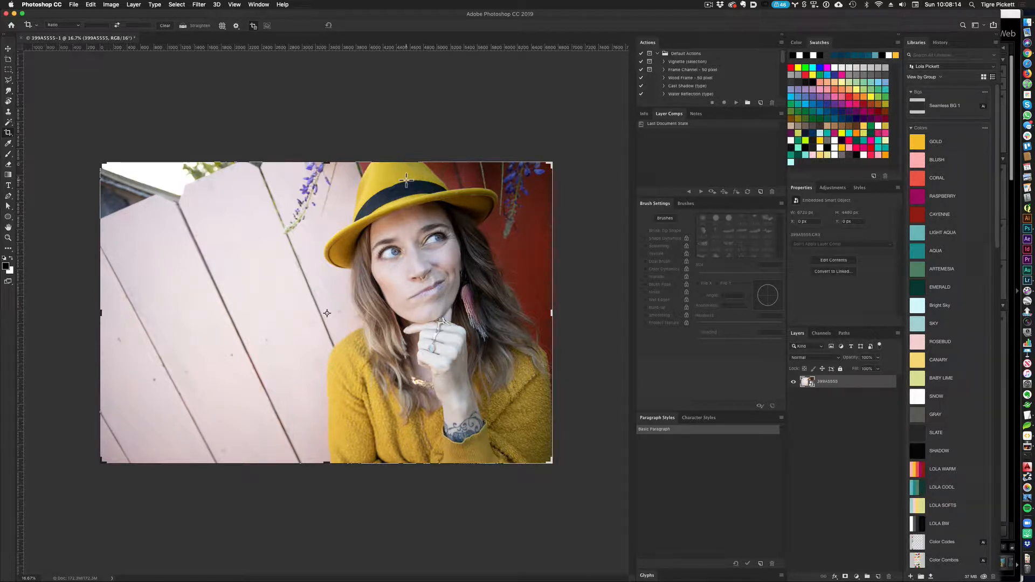
pyautogui.press('super')
pyautogui.press('super+shift+n')
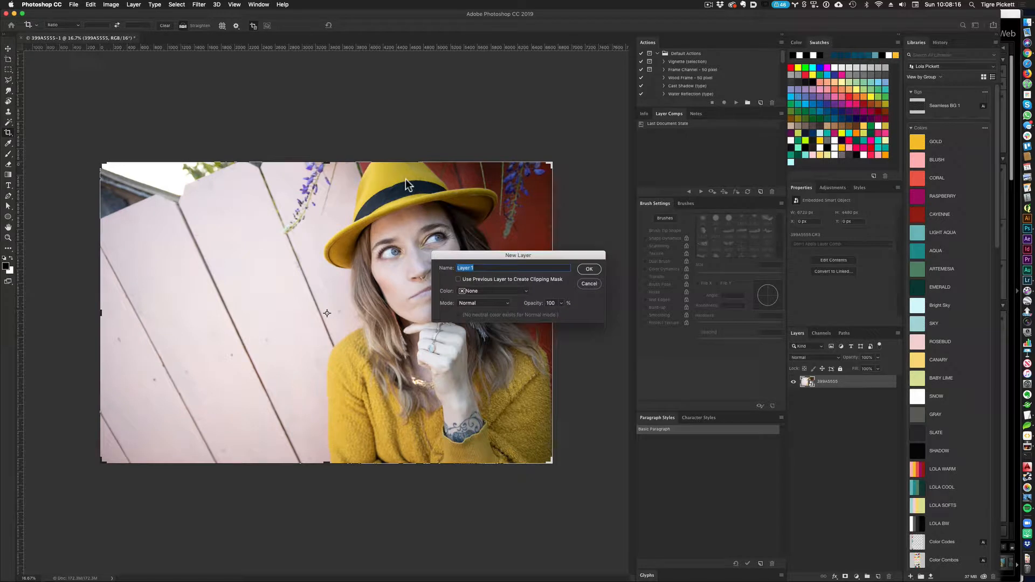
pyautogui.press('Escape')
# Step: Create a new 2100 × 1920 pixel document at 72 pixels/inch with a transparent background
pyautogui.press('super+n')
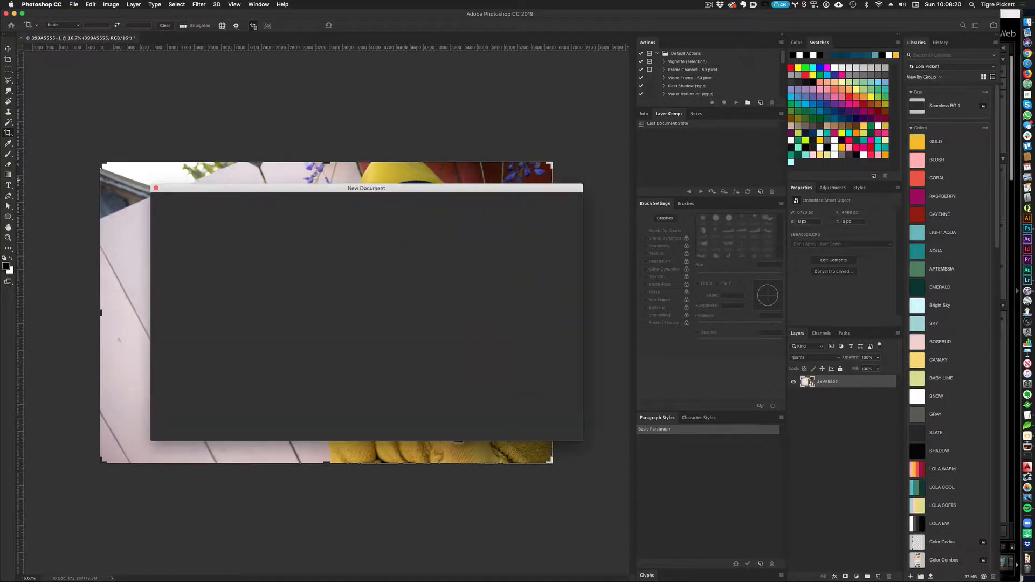
pyautogui.click(487, 261)
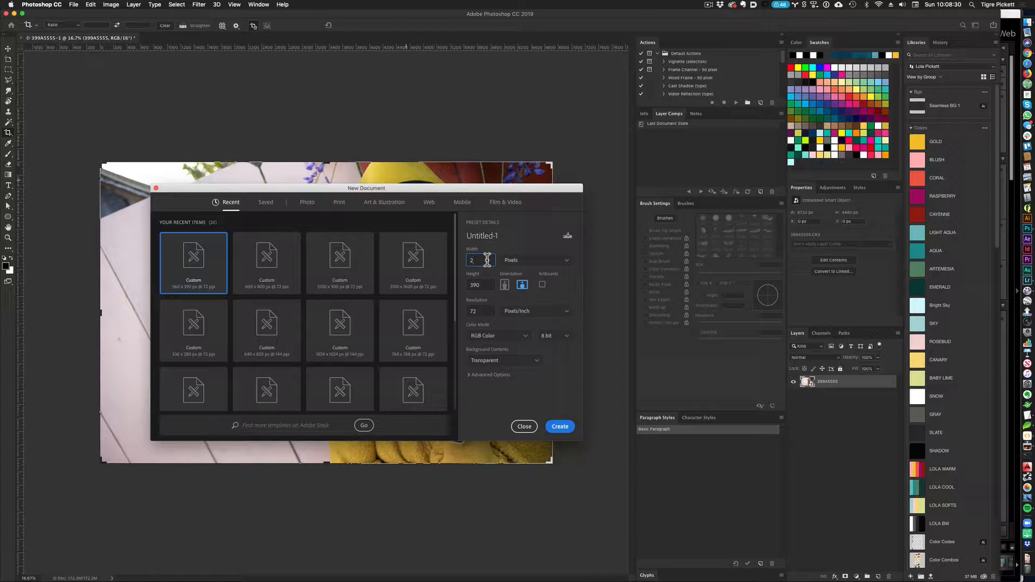
pyautogui.press('Tab')
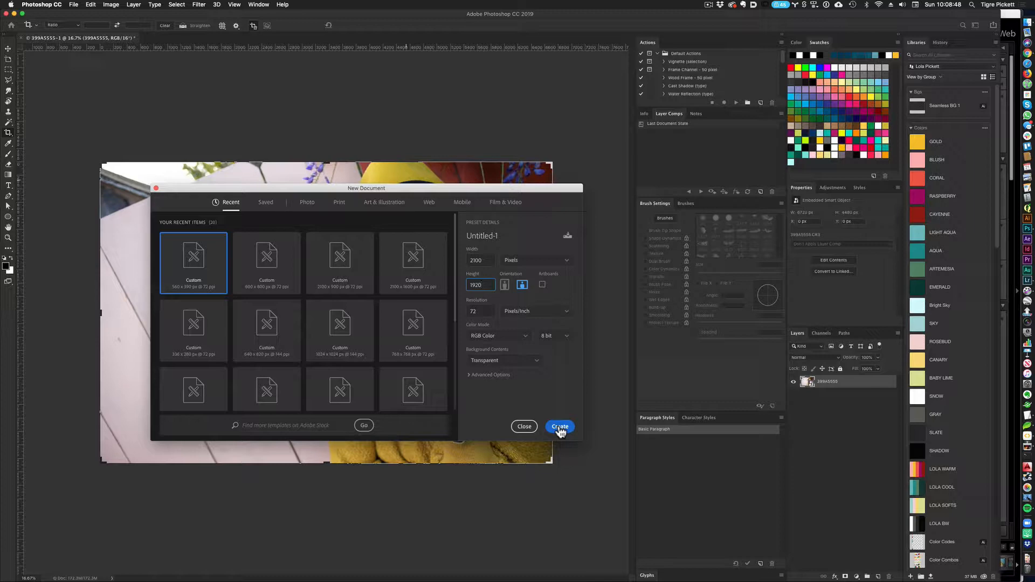
pyautogui.click(560, 428)
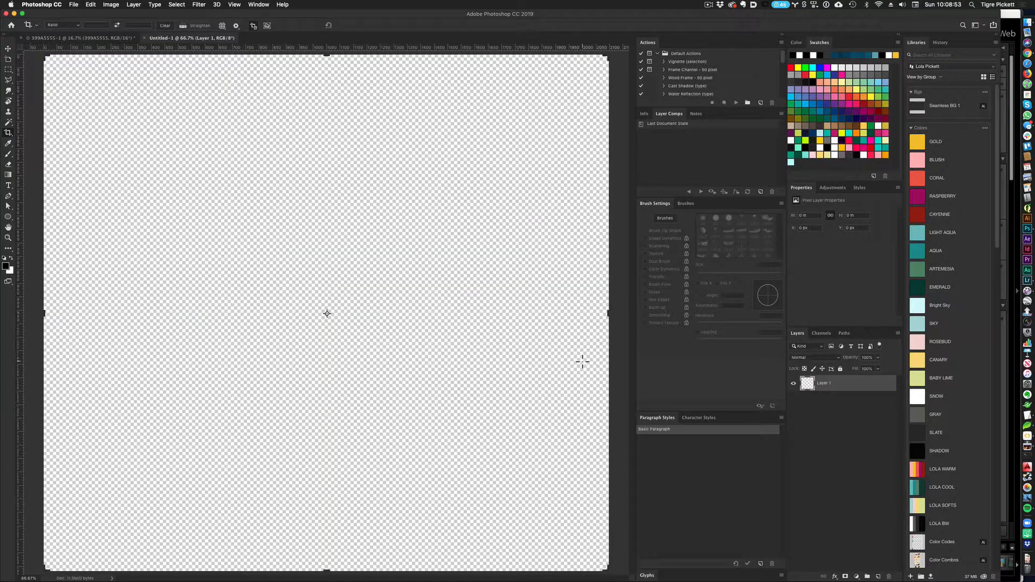
# Step: Copy the photo's Smart Object layer from 399A5555-1 into the new Untitled-1 document
pyautogui.press('v')
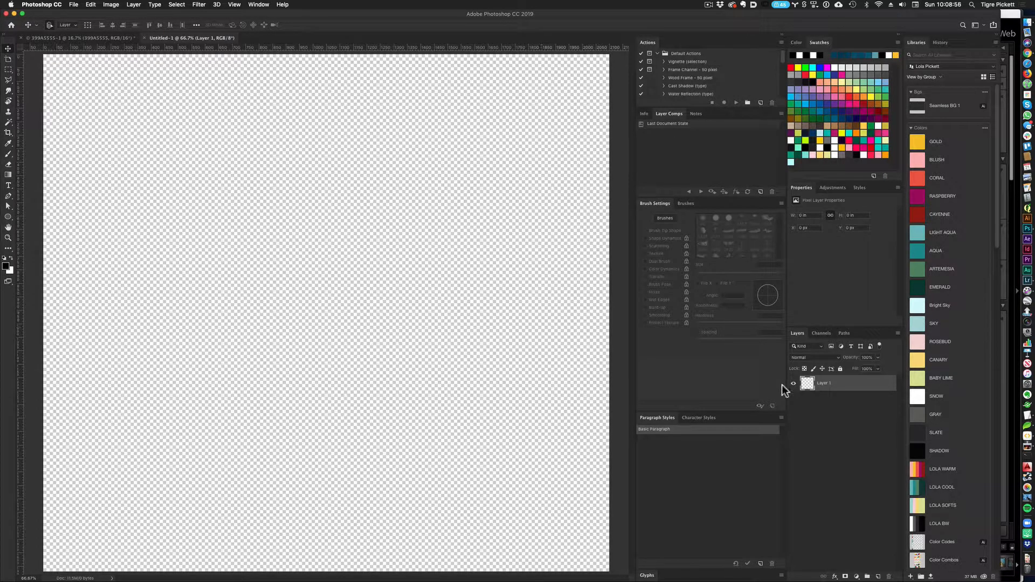
pyautogui.hotkey('ctrl', 'Tab')
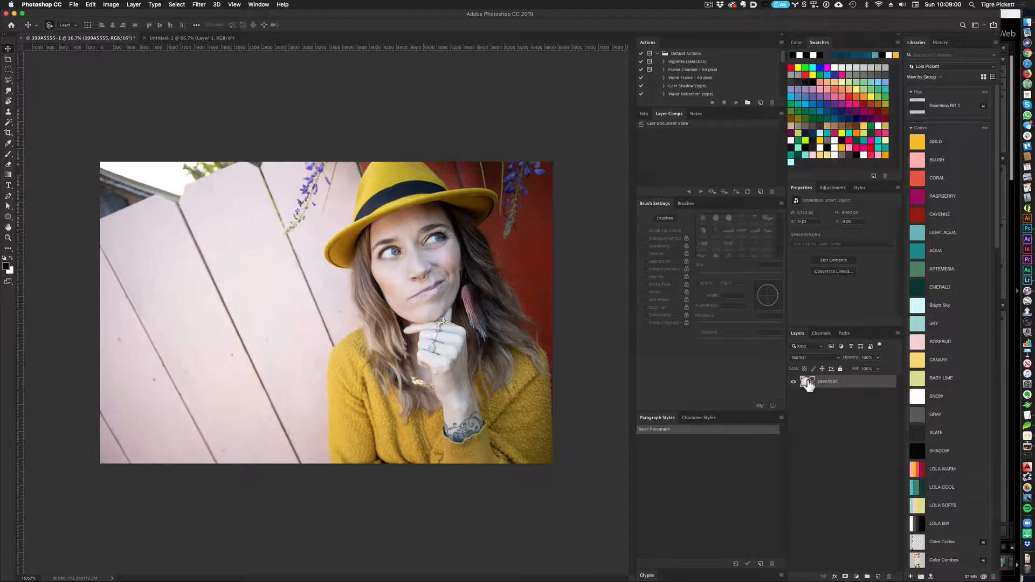
pyautogui.moveTo(807, 382); pyautogui.dragTo(247, 181)
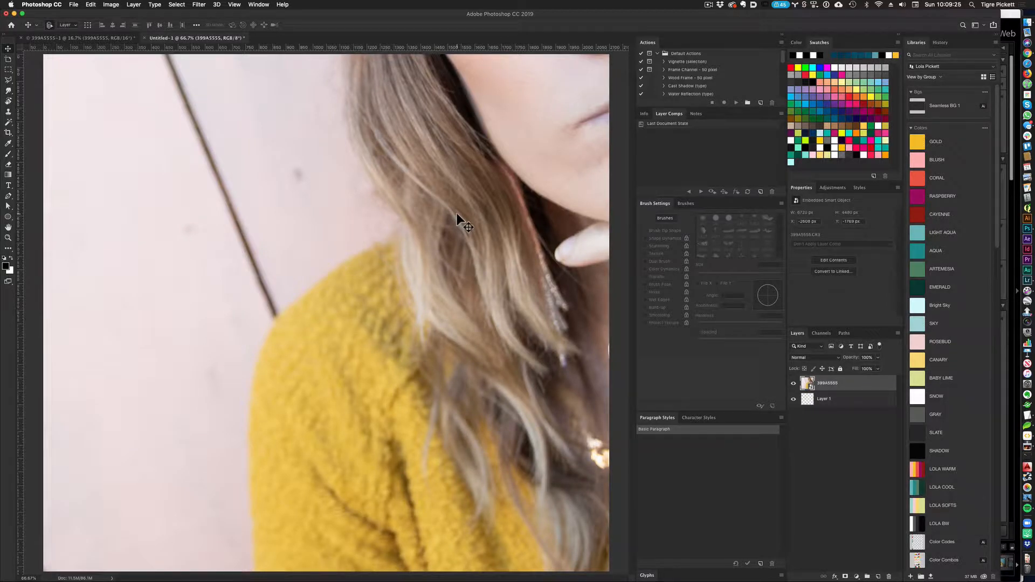
# Step: Display the new document in full screen mode on black and bring its whole canvas clearly into view
pyautogui.press('super+minus')
pyautogui.press('super+minus')
pyautogui.press('super+minus')
pyautogui.press('super+minus')
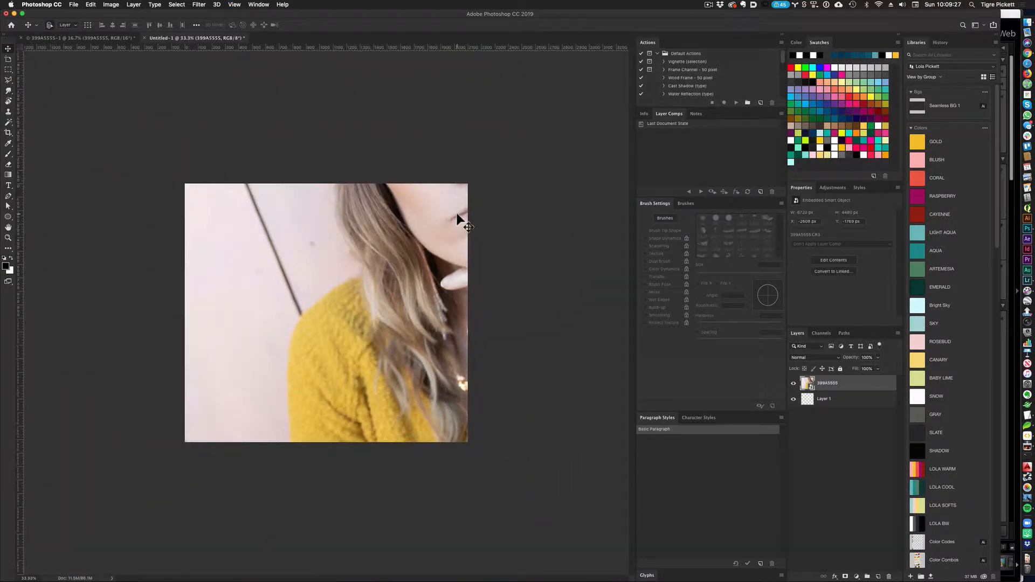
pyautogui.press('super+minus')
pyautogui.press('super+minus')
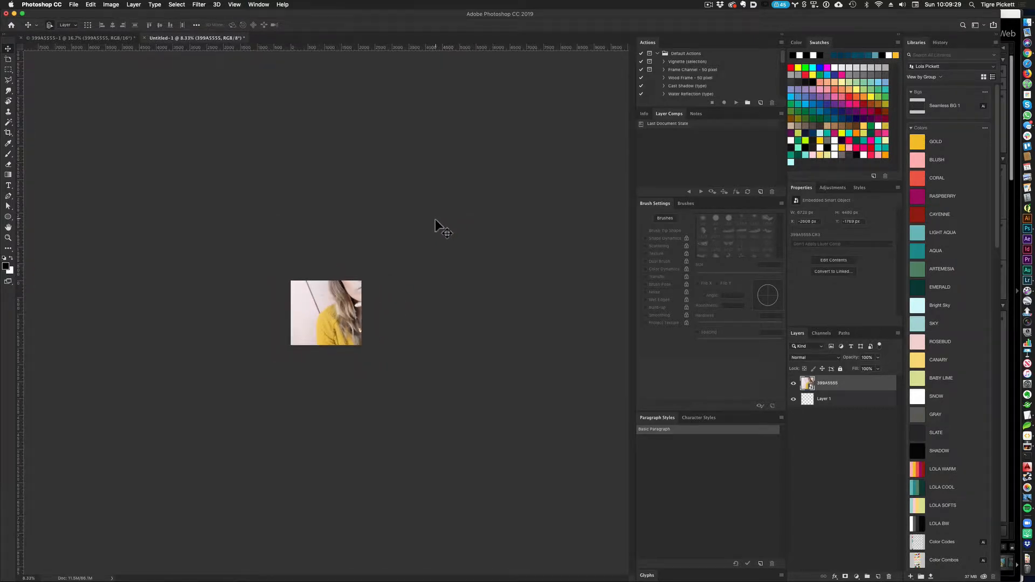
pyautogui.press('f')
pyautogui.click(353, 306)
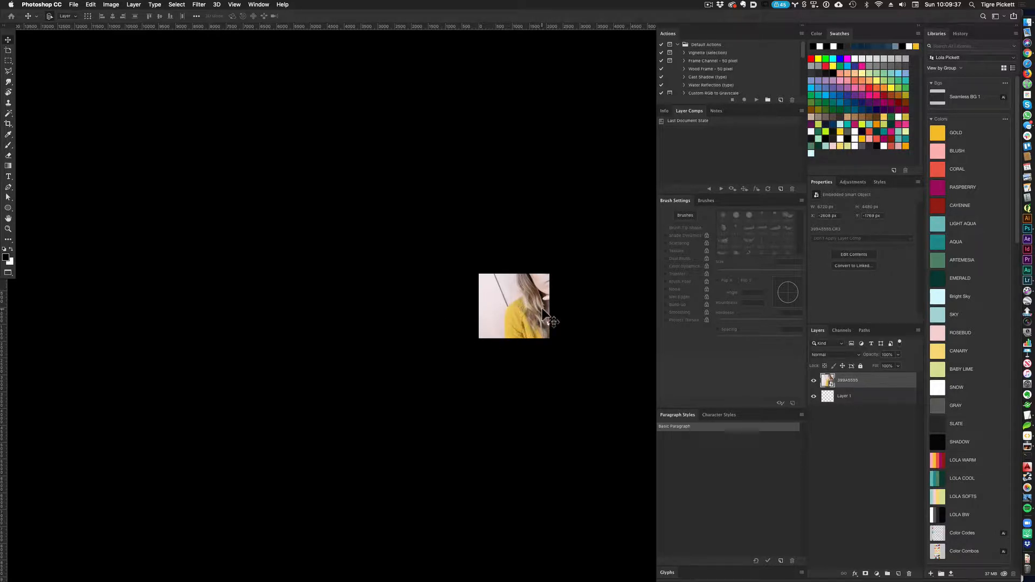
pyautogui.press('h')
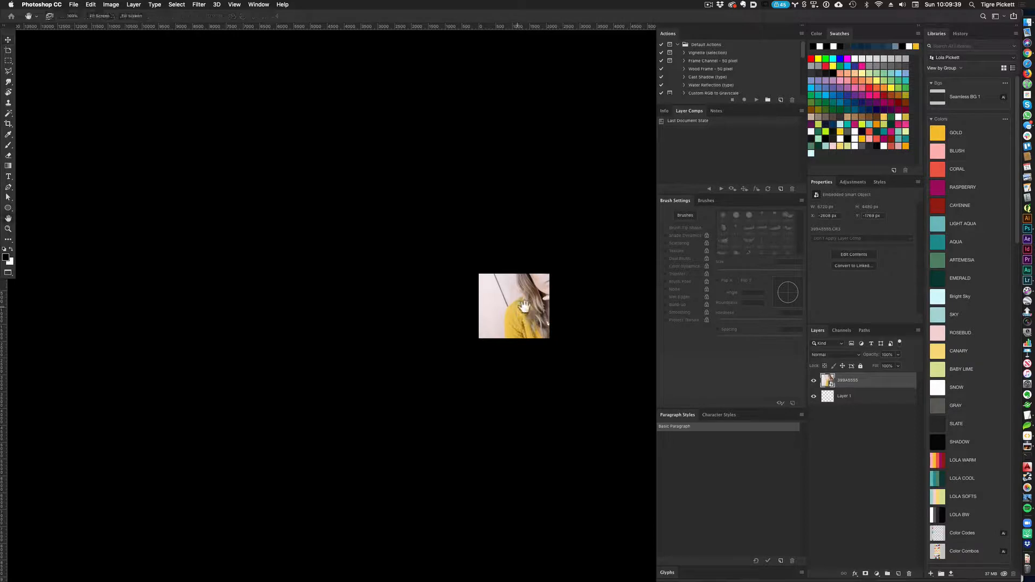
pyautogui.moveTo(520, 300); pyautogui.dragTo(425, 342)
pyautogui.hotkey('ctrl', 'r')
pyautogui.hotkey('ctrl', '+')
pyautogui.hotkey('ctrl', '+')
pyautogui.hotkey('ctrl', '+')
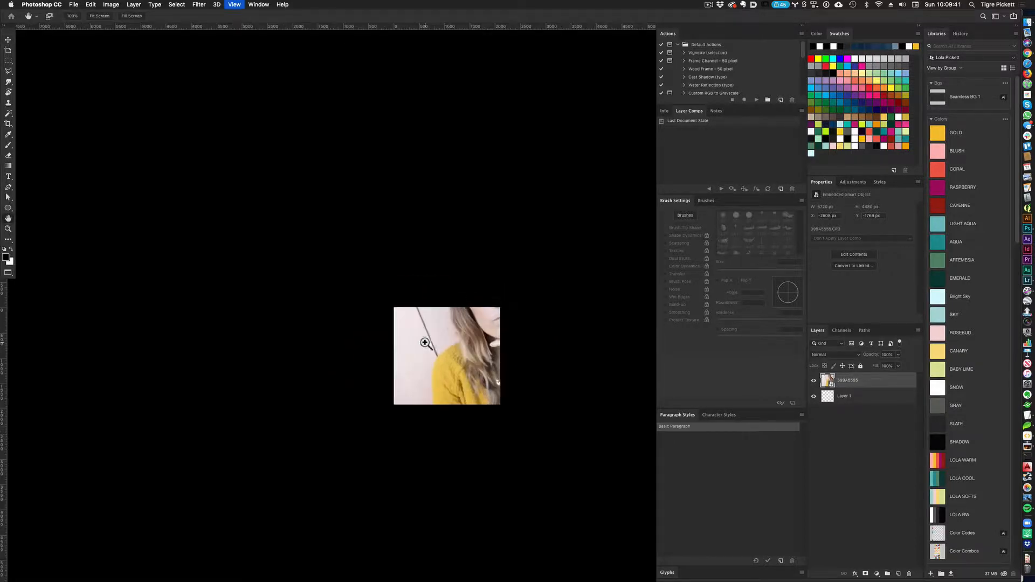
# Step: Scale the photo layer down proportionally to about 2949 × 1966 px and position it over the canvas with the whole hat showing
pyautogui.hotkey('ctrl', 't')
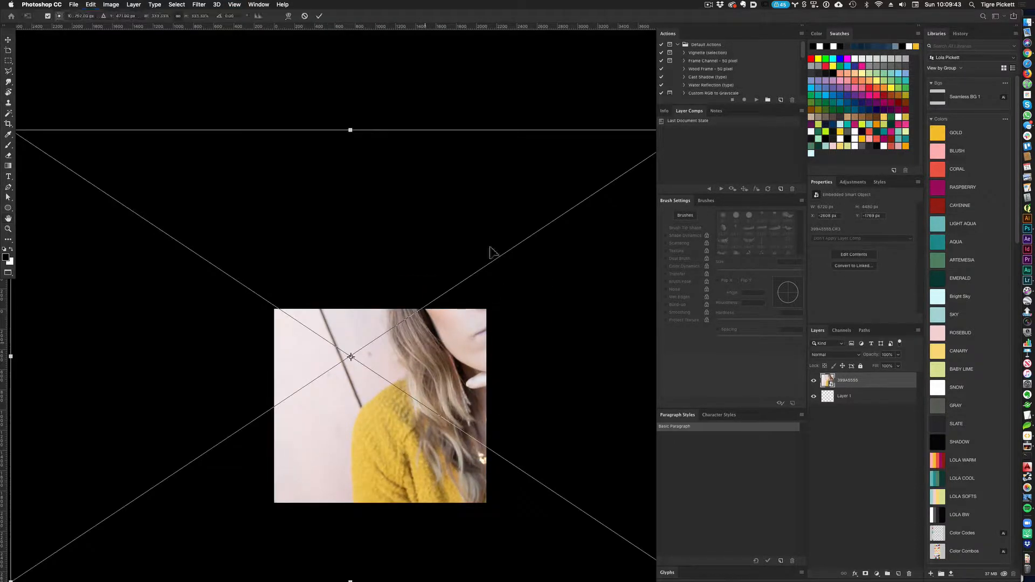
pyautogui.hotkey('ctrl', '-')
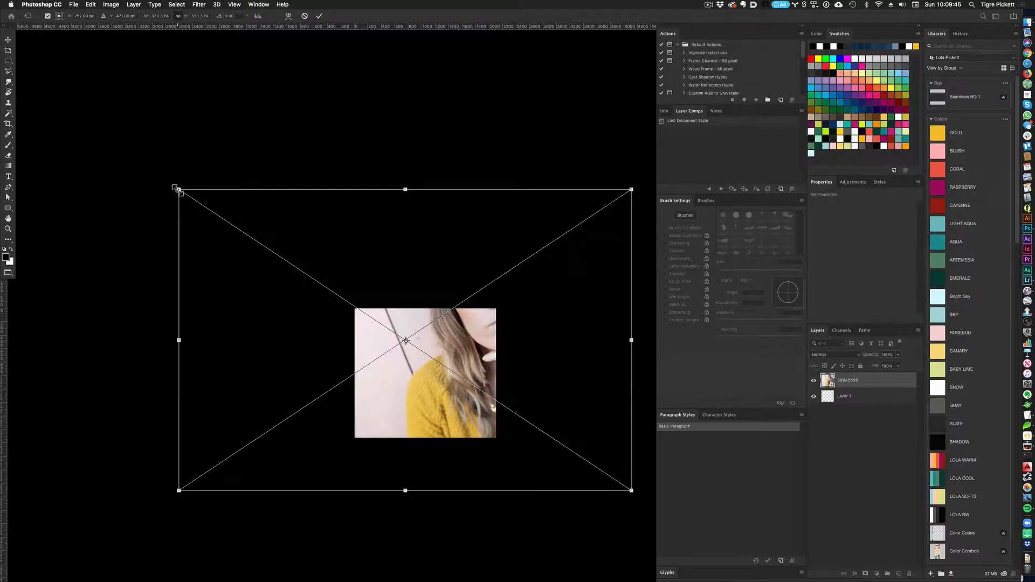
pyautogui.moveTo(179, 190); pyautogui.dragTo(335, 256)
pyautogui.moveTo(434, 337); pyautogui.dragTo(446, 367)
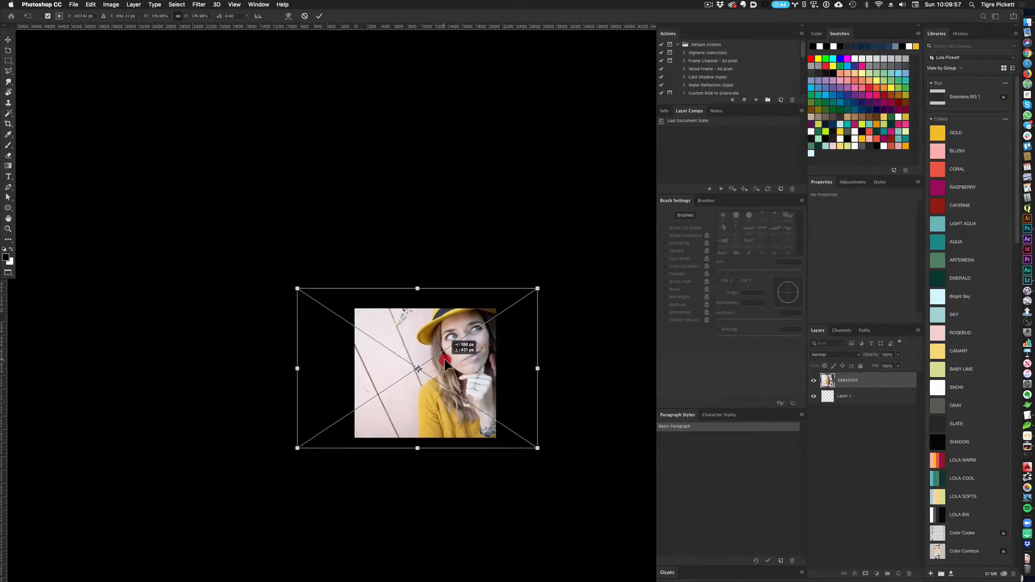
pyautogui.moveTo(538, 289); pyautogui.dragTo(522, 299)
pyautogui.moveTo(311, 296); pyautogui.dragTo(321, 306)
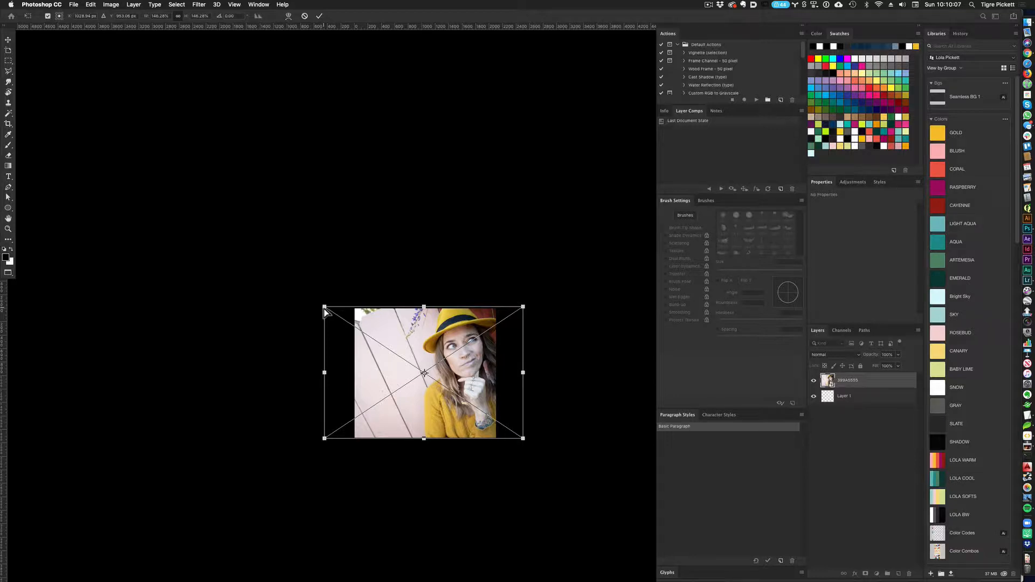
pyautogui.press('Return')
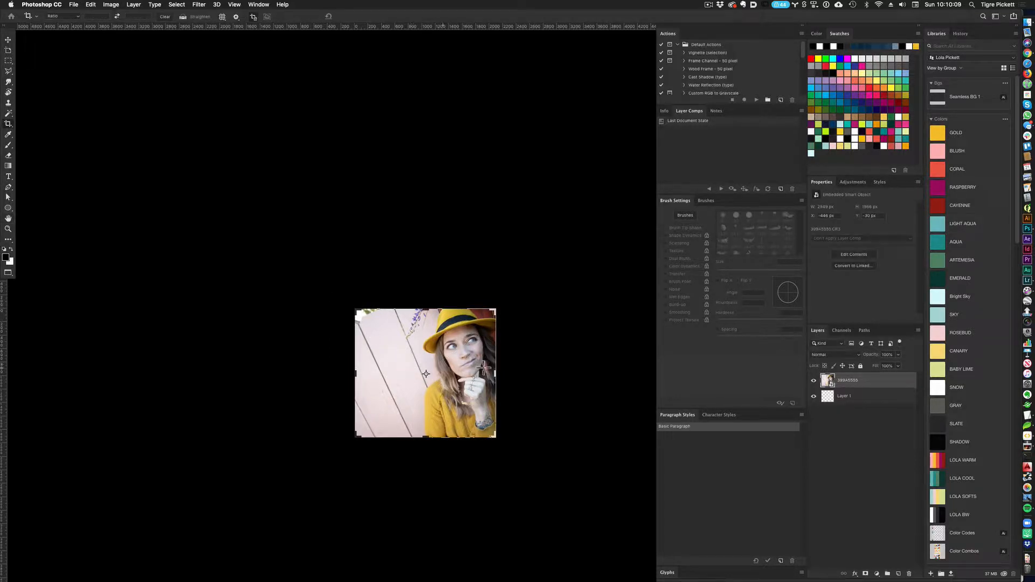
# Step: Crop the canvas to a landscape format of about 2706 × 1684 px and align the photo's left edge with the canvas edge
pyautogui.press('c')
pyautogui.moveTo(496, 373); pyautogui.dragTo(516, 375)
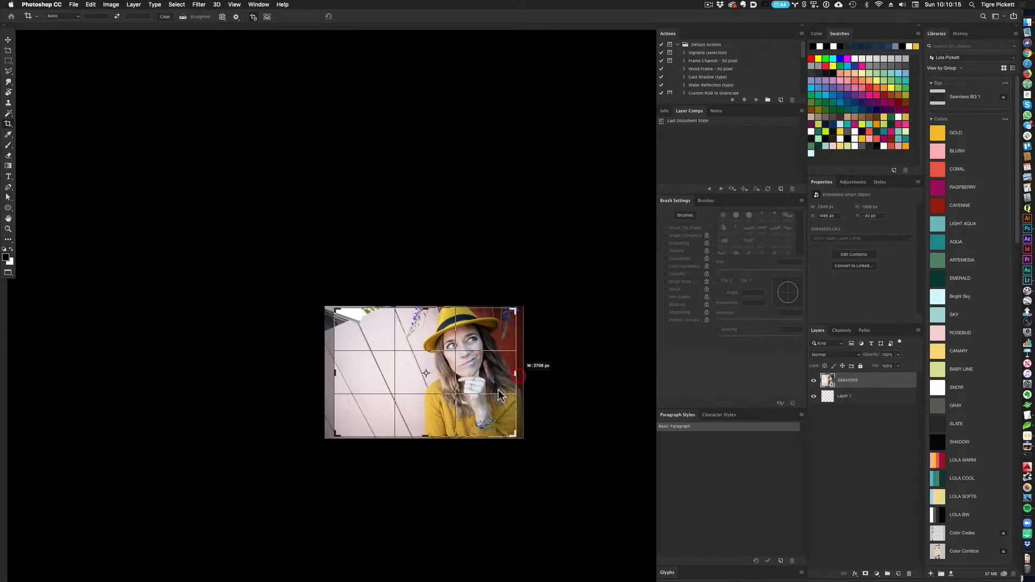
pyautogui.moveTo(425, 435); pyautogui.dragTo(428, 429)
pyautogui.press('super+r')
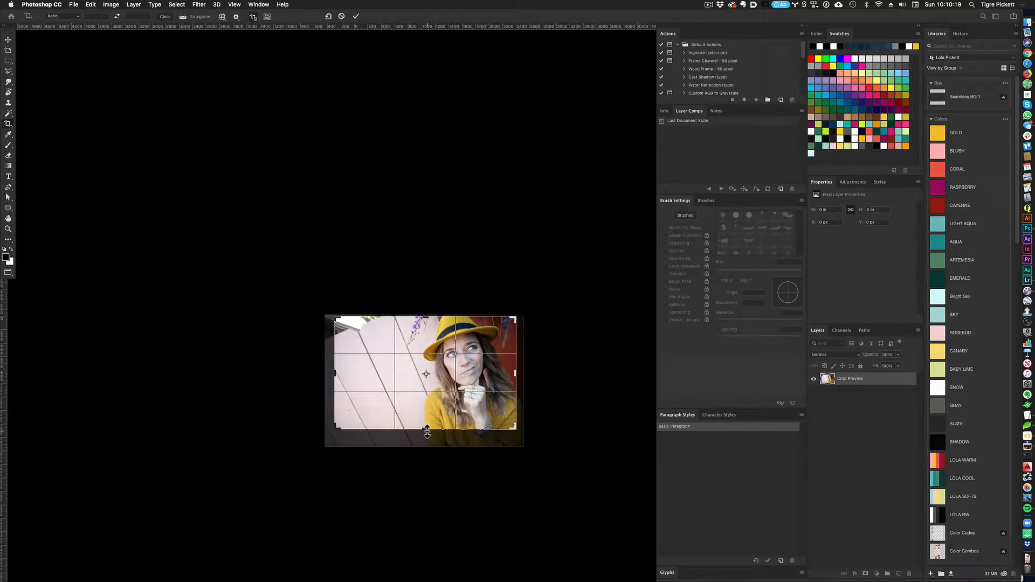
pyautogui.press('Return')
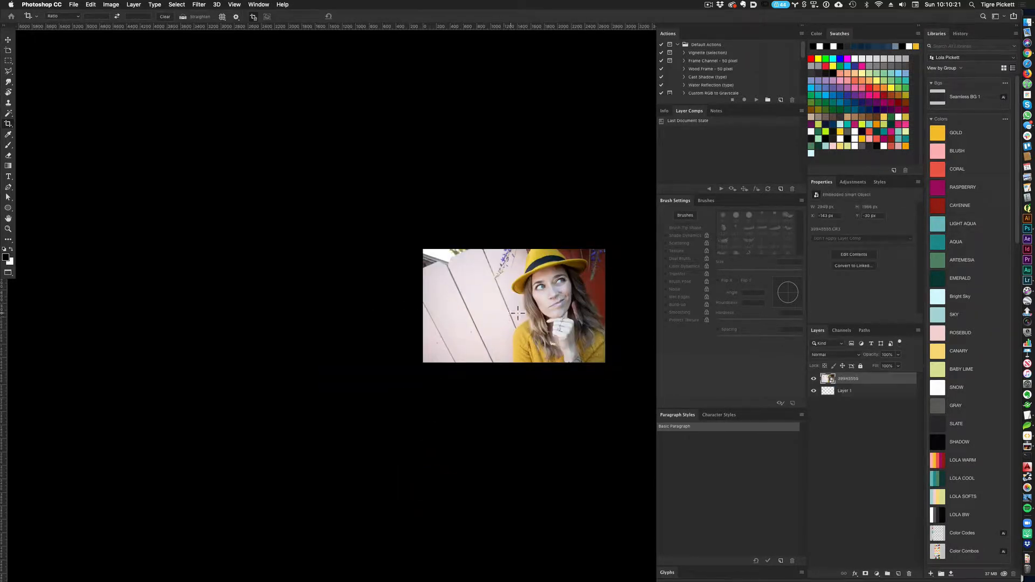
pyautogui.press('v')
pyautogui.moveTo(481, 307); pyautogui.dragTo(486, 308)
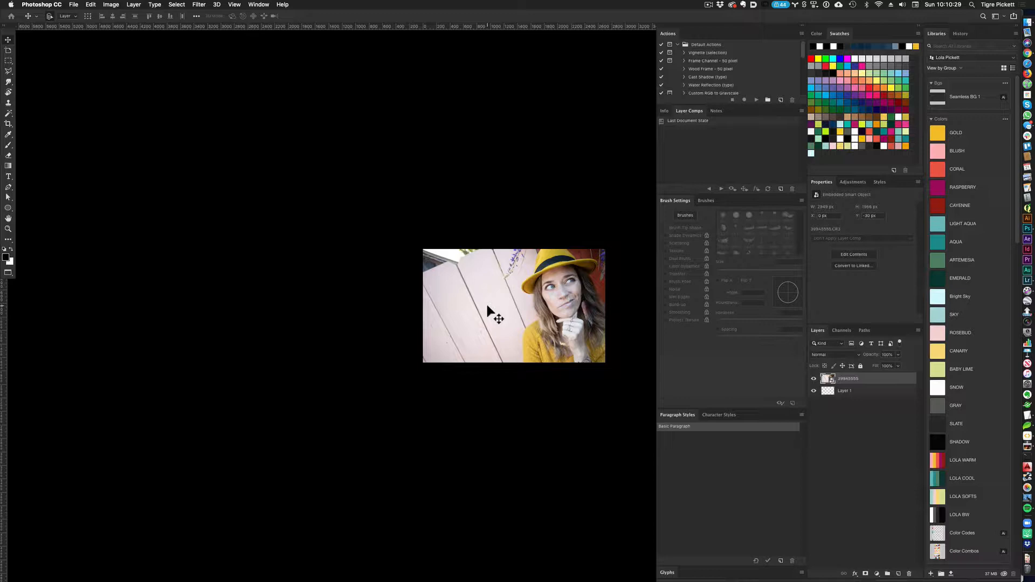
# Step: Duplicate the 399A5555 photo layer
pyautogui.press('super+minus')
pyautogui.press('super+minus')
pyautogui.press('super+equal')
pyautogui.press('super+equal')
pyautogui.press('super+equal')
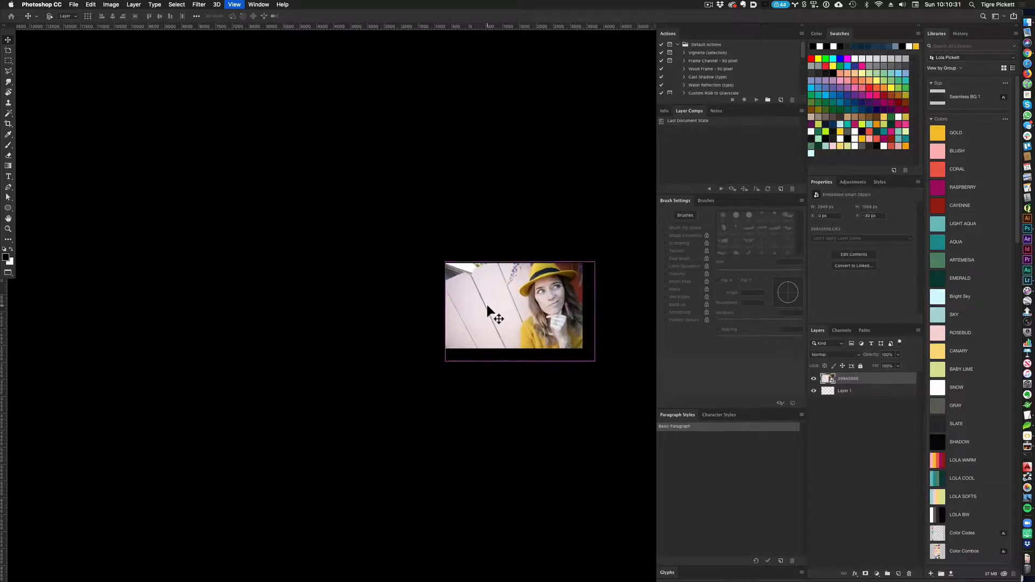
pyautogui.press('super+equal')
pyautogui.press('super+equal')
pyautogui.press('space')
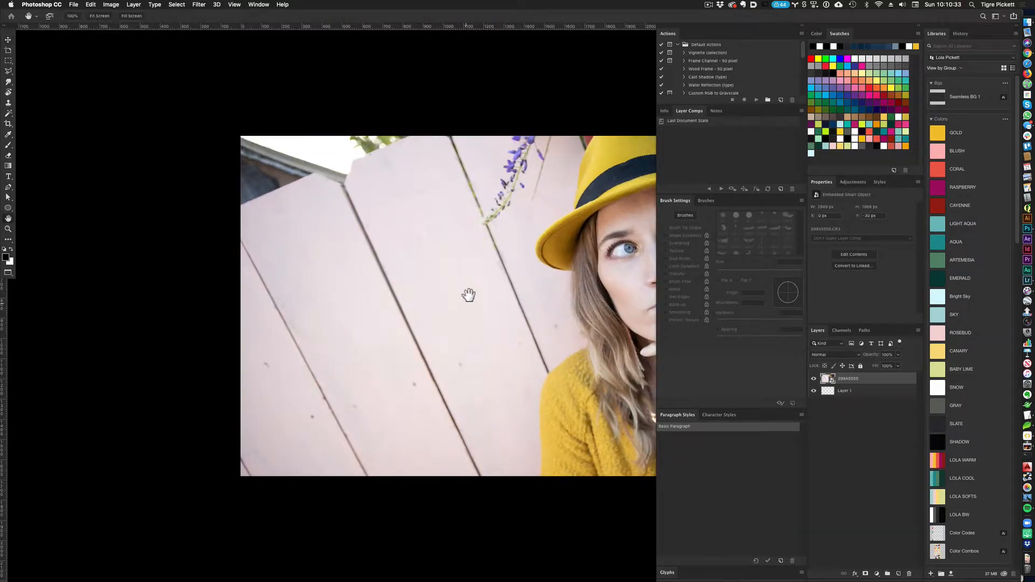
pyautogui.moveTo(499, 295); pyautogui.dragTo(345, 286)
pyautogui.press('super+r')
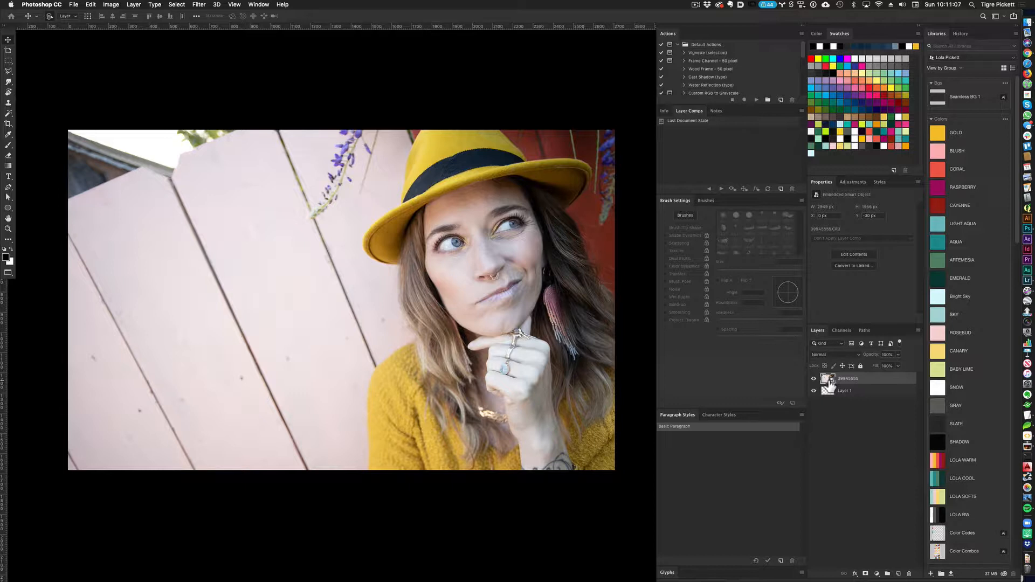
pyautogui.press('super+j')
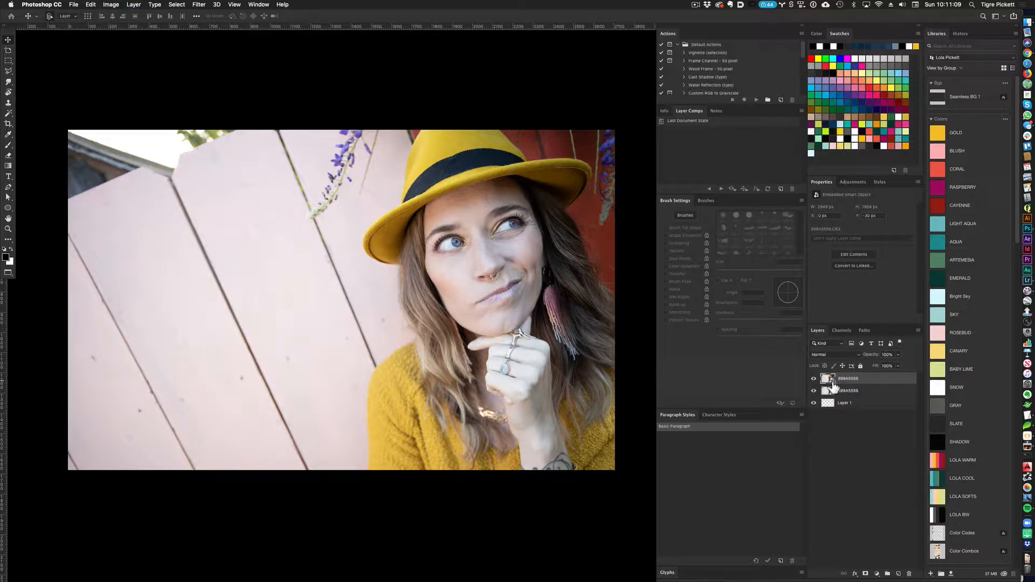
# Step: Colour-label the lower photo layer yellow and the upper copy red, and select the upper copy
pyautogui.doubleClick(847, 392)
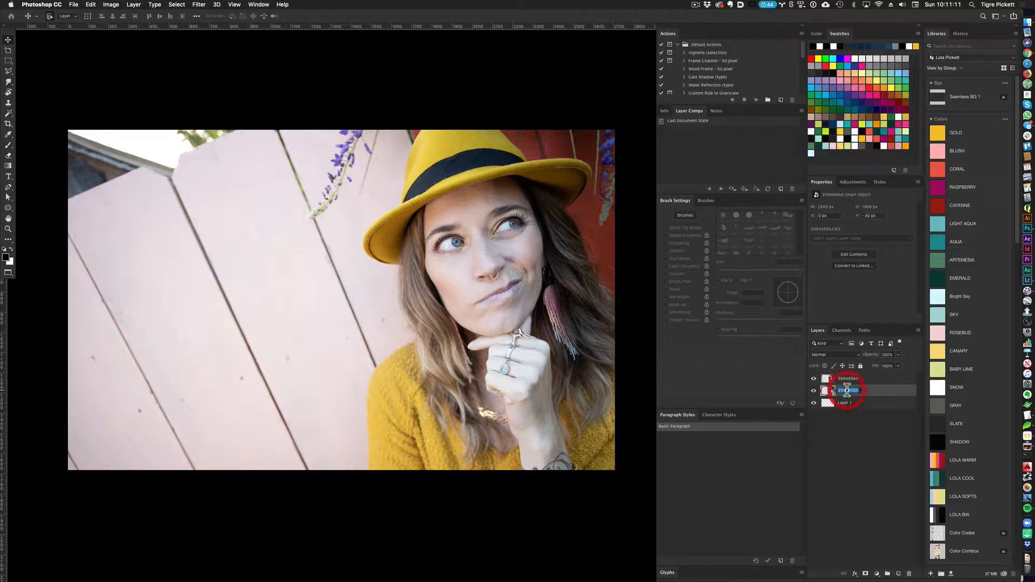
pyautogui.click(851, 418)
pyautogui.rightClick(874, 390)
pyautogui.click(897, 518)
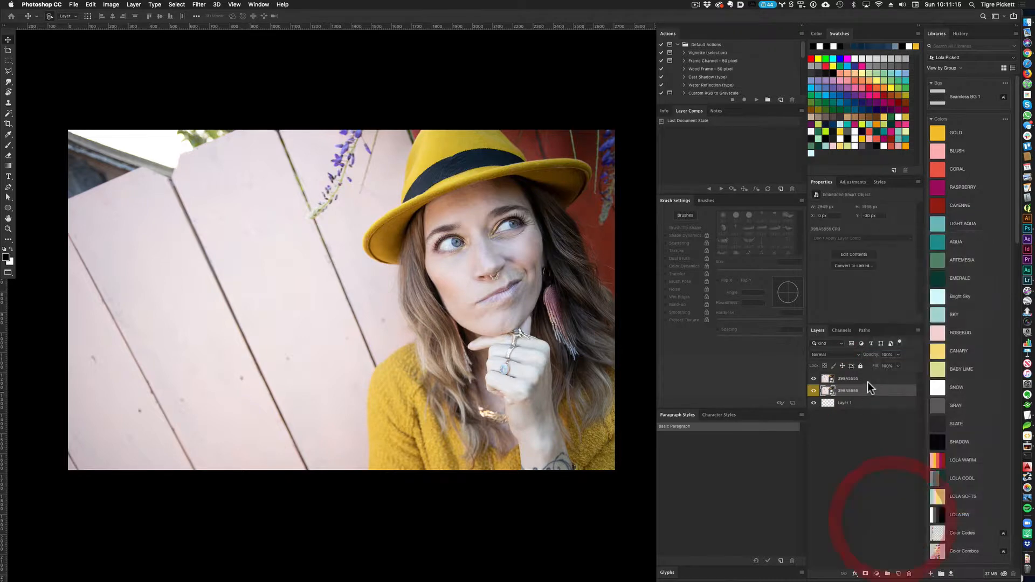
pyautogui.rightClick(868, 381)
pyautogui.click(905, 504)
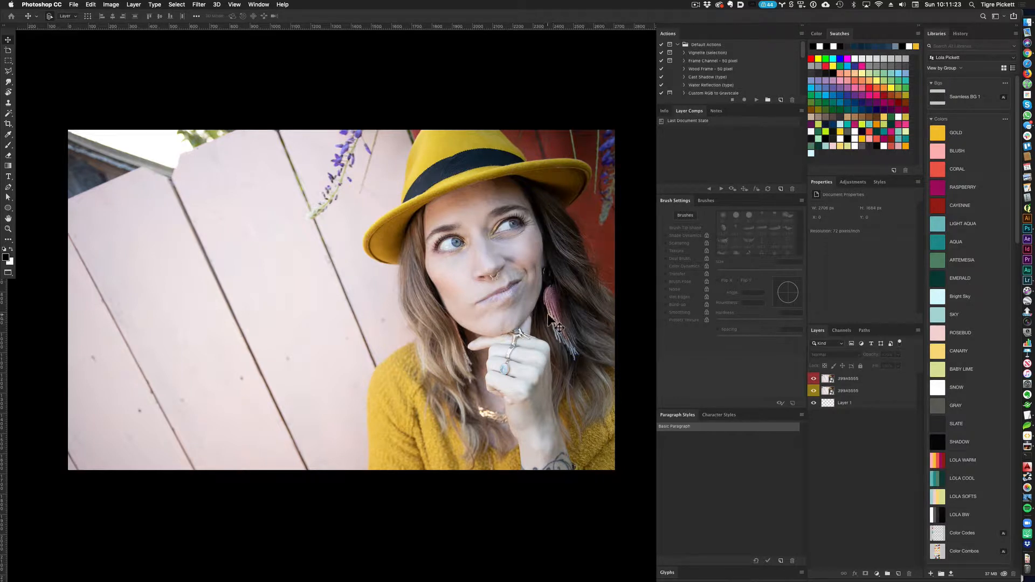
pyautogui.click(865, 381)
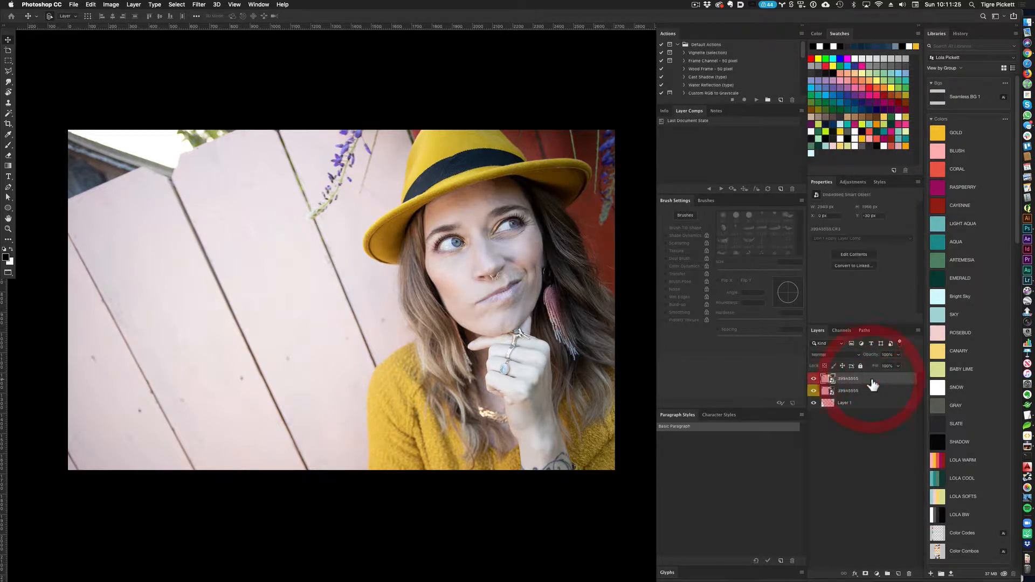
# Step: Apply a High Pass filter with a 36-pixel radius to the upper, red-labelled photo layer
pyautogui.click(200, 5)
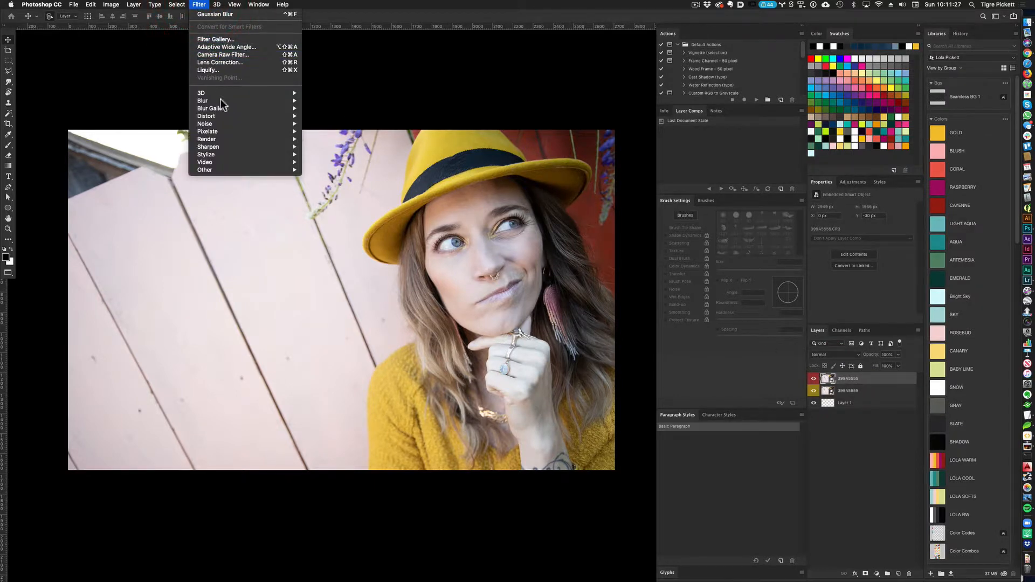
pyautogui.moveTo(229, 169)
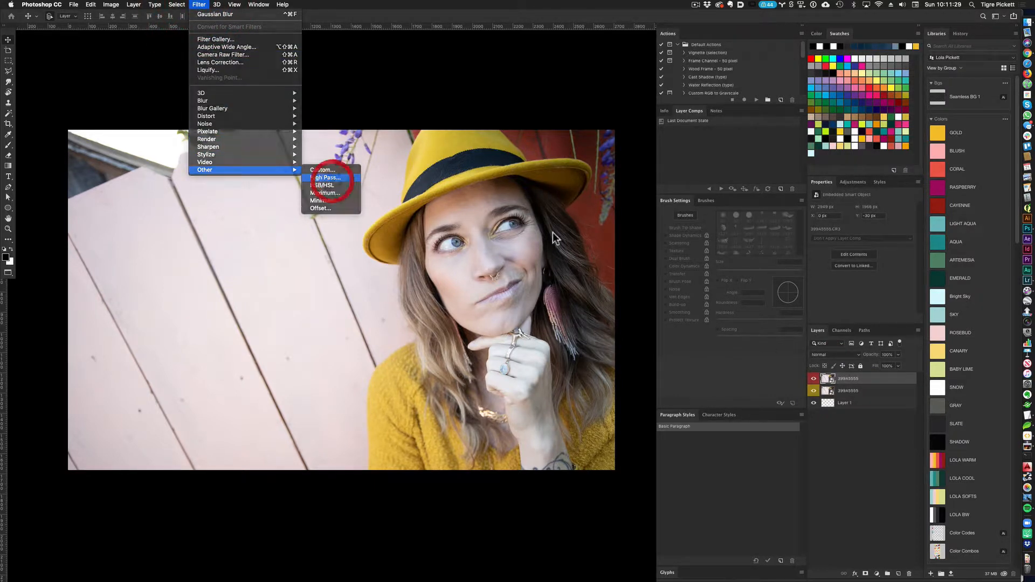
pyautogui.click(325, 178)
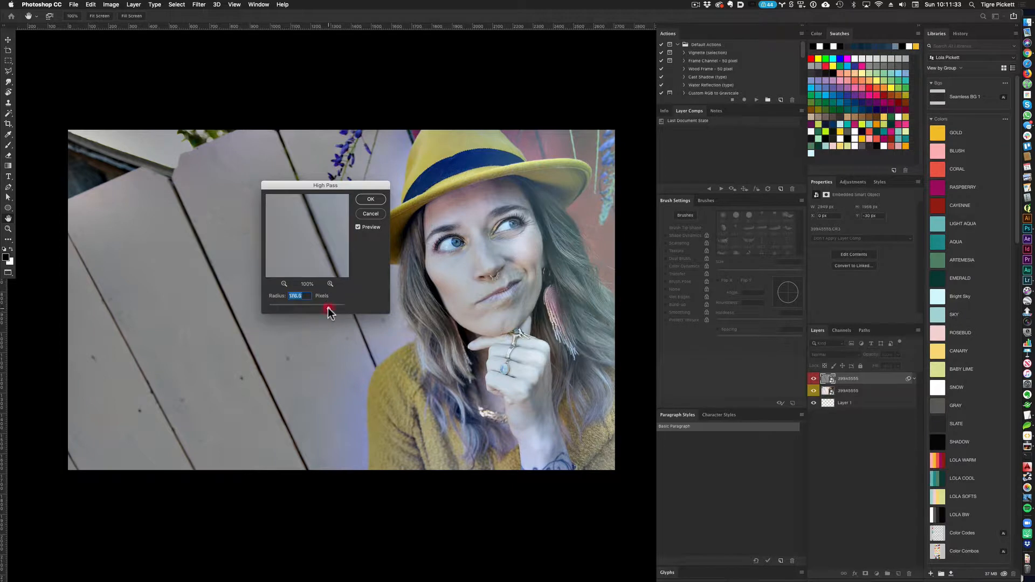
pyautogui.moveTo(328, 307); pyautogui.dragTo(305, 306)
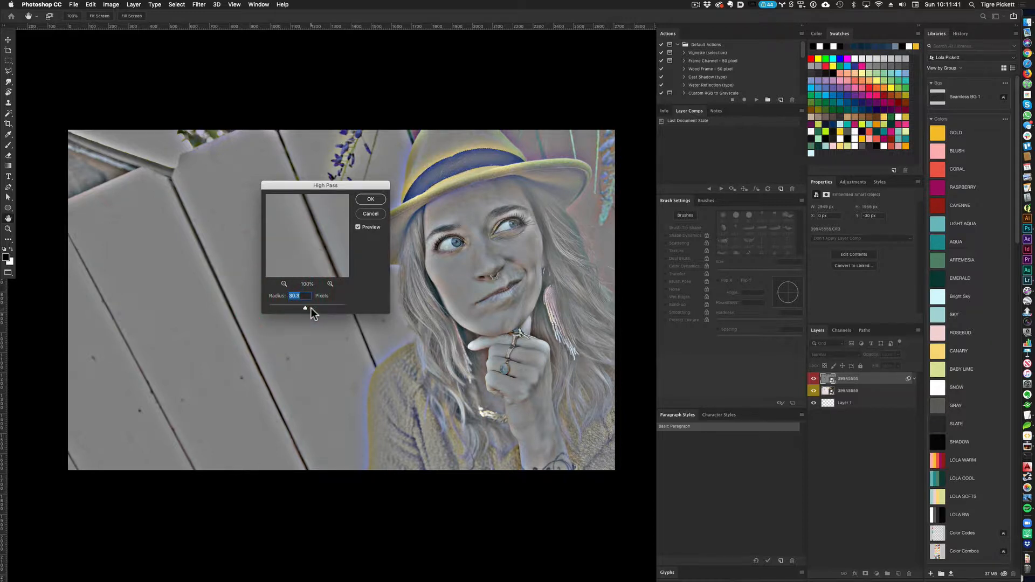
pyautogui.write('36')
pyautogui.click(368, 199)
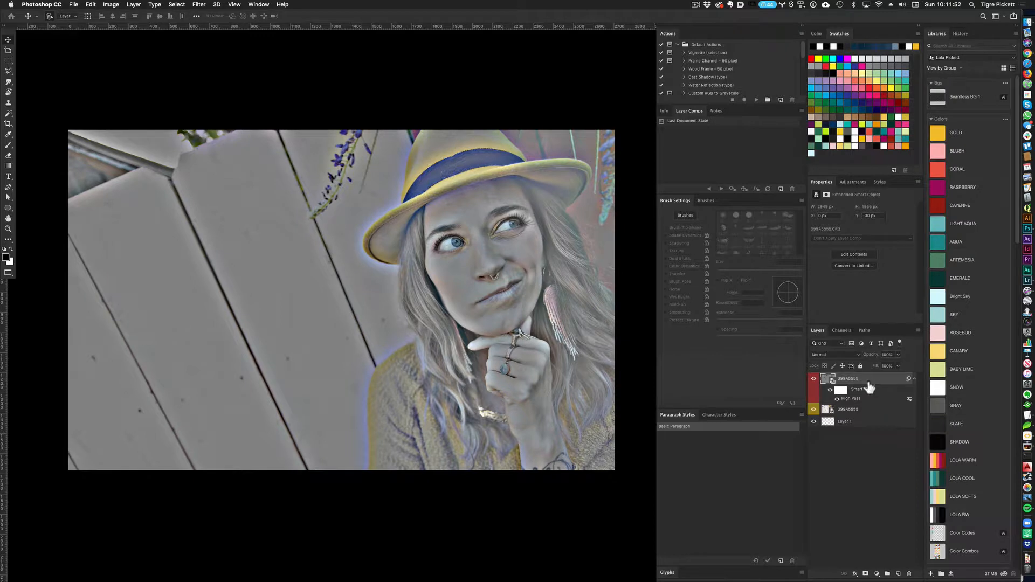
# Step: Add a Gaussian Blur smart filter with a 16-pixel radius to the red-labelled photo layer
pyautogui.click(199, 5)
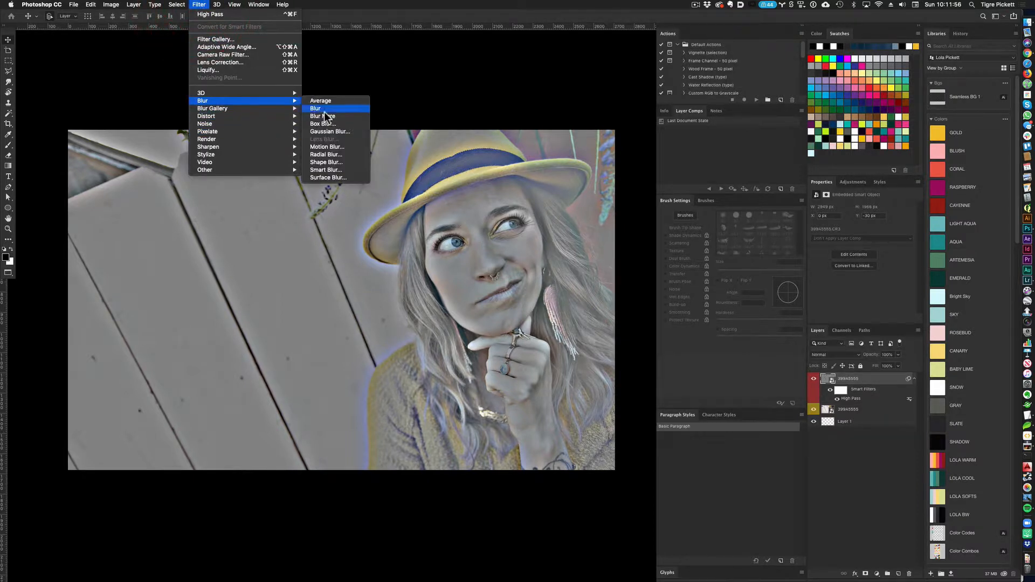
pyautogui.click(334, 130)
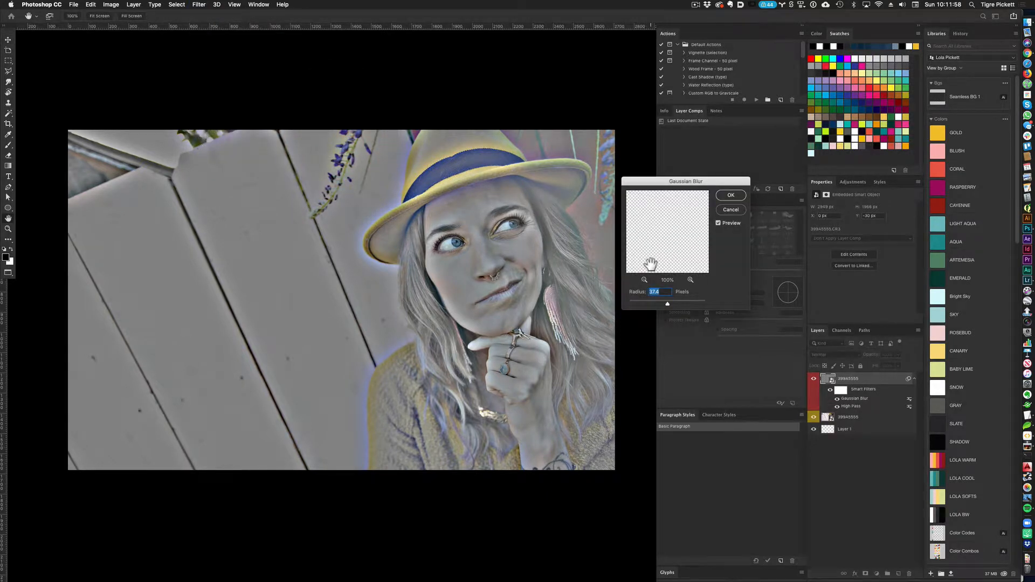
pyautogui.write('16')
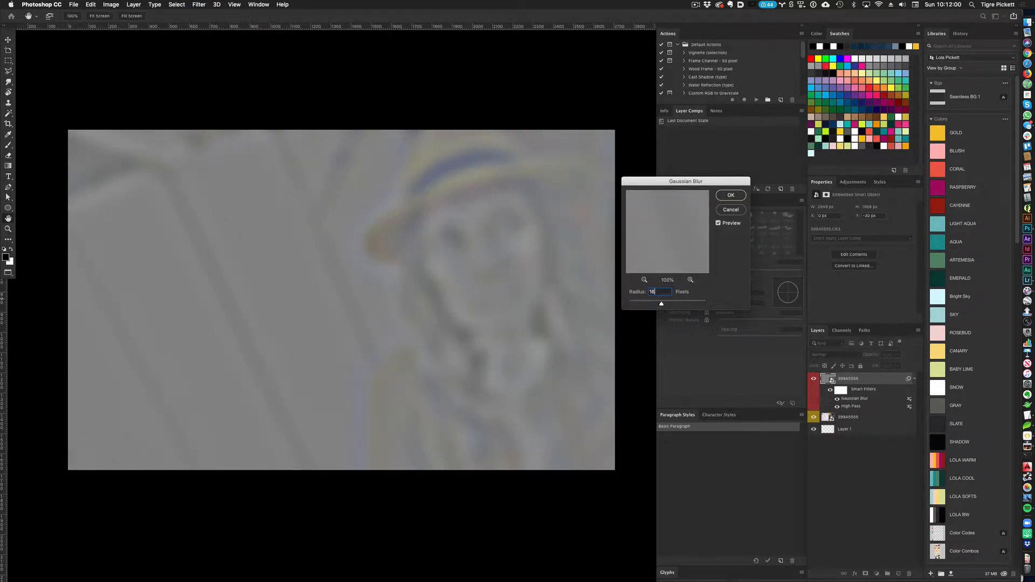
pyautogui.click(731, 197)
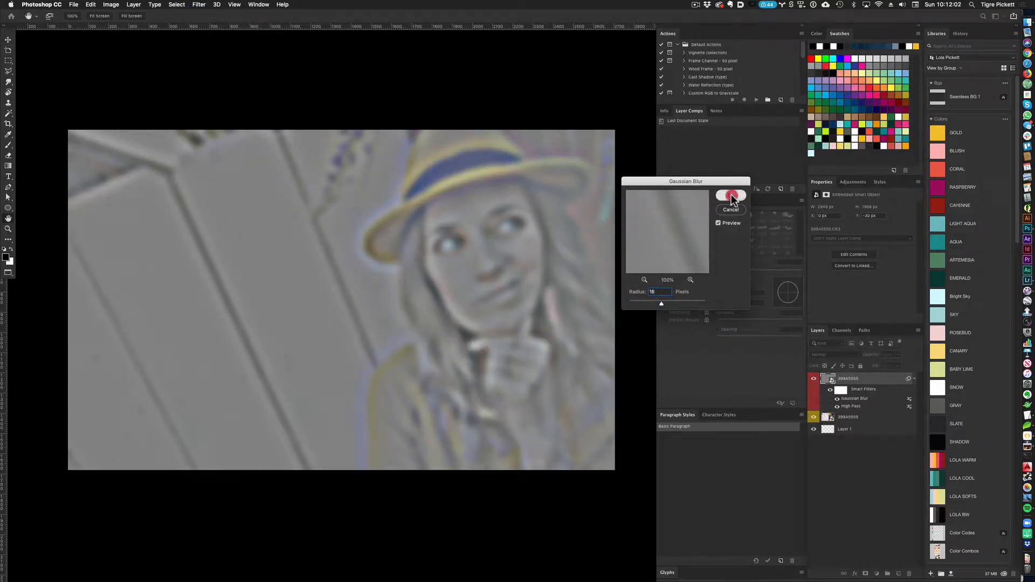
# Step: Set the filtered photo layer's blend mode to Linear Light and lower its opacity to 28%
pyautogui.click(856, 353)
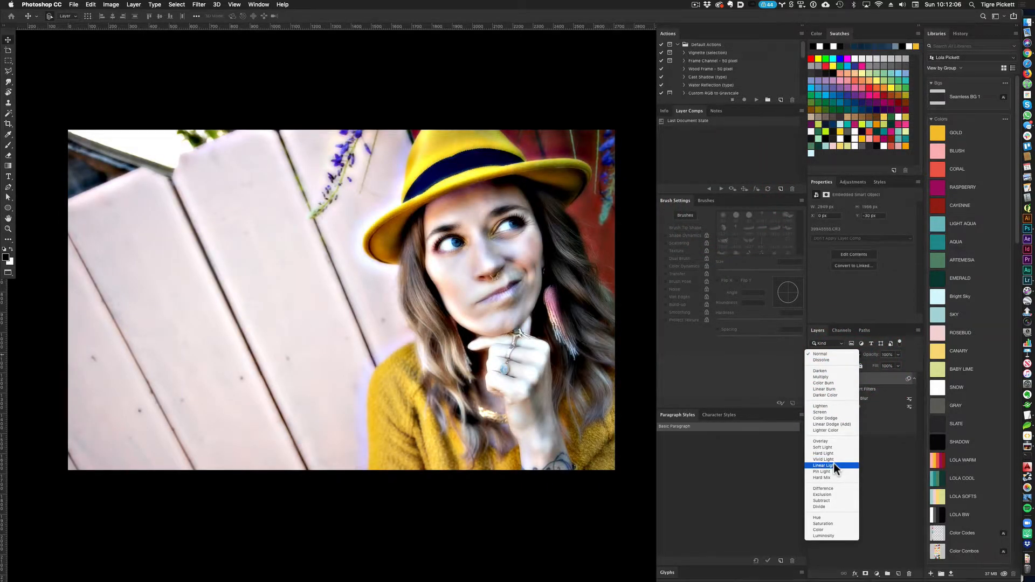
pyautogui.click(833, 463)
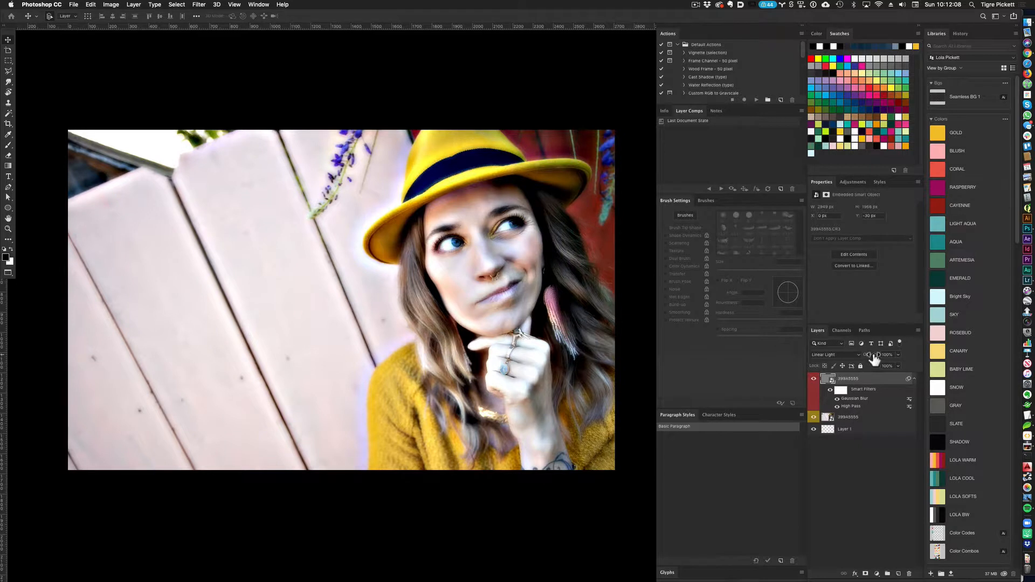
pyautogui.moveTo(865, 353); pyautogui.dragTo(844, 359)
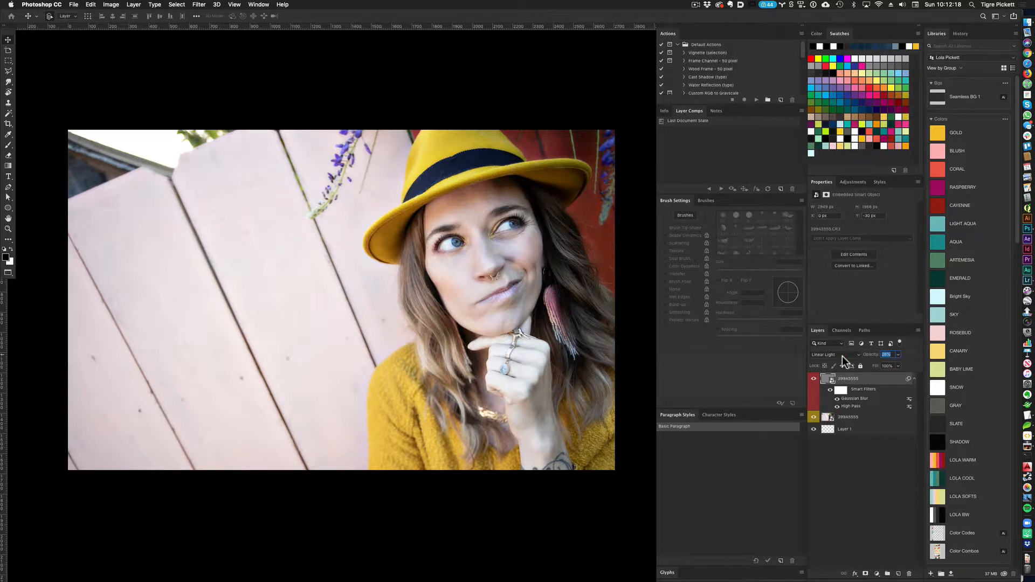
# Step: Toggle the filtered layer's visibility to compare the photo with and without the effect
pyautogui.click(814, 379)
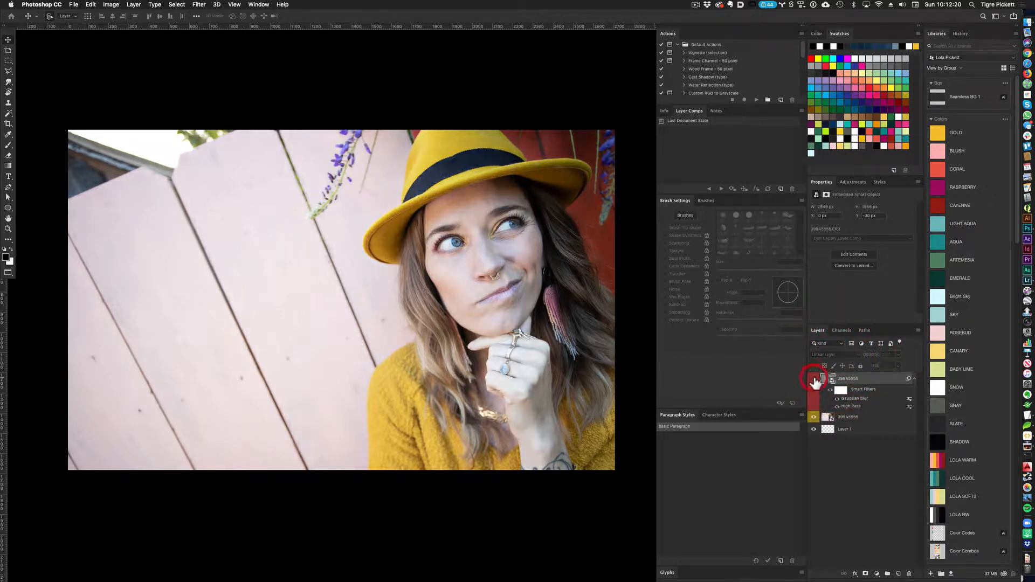
pyautogui.click(814, 380)
pyautogui.click(814, 380)
pyautogui.click(814, 379)
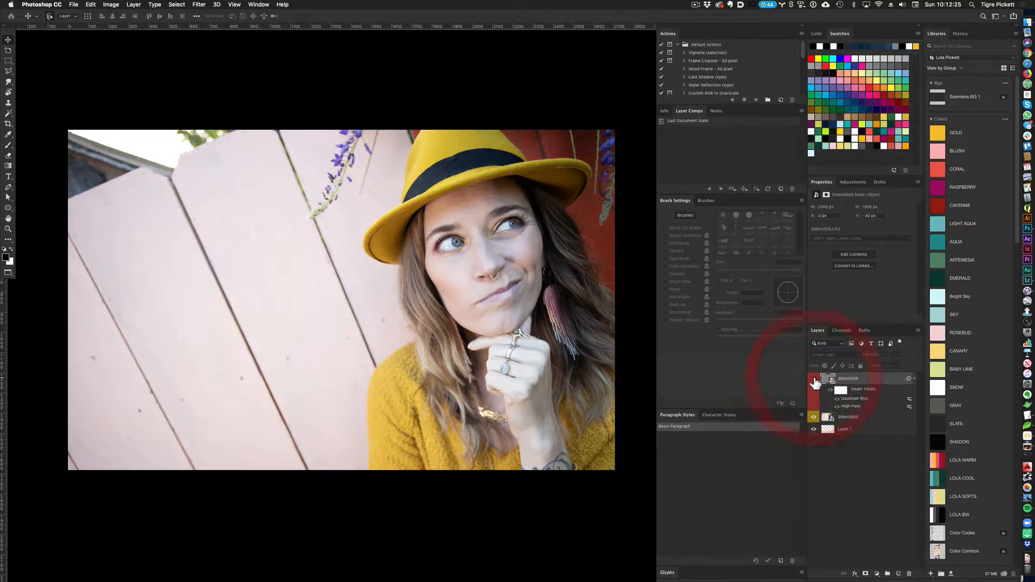
pyautogui.click(814, 380)
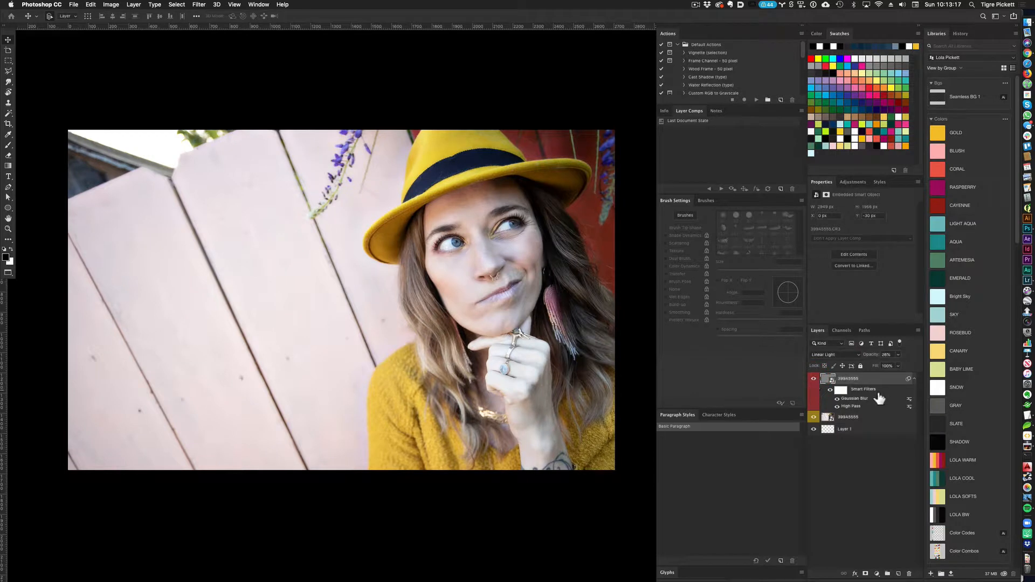
# Step: Add a Curves adjustment layer above the red-labelled photo layer and clip it to that layer
pyautogui.click(875, 575)
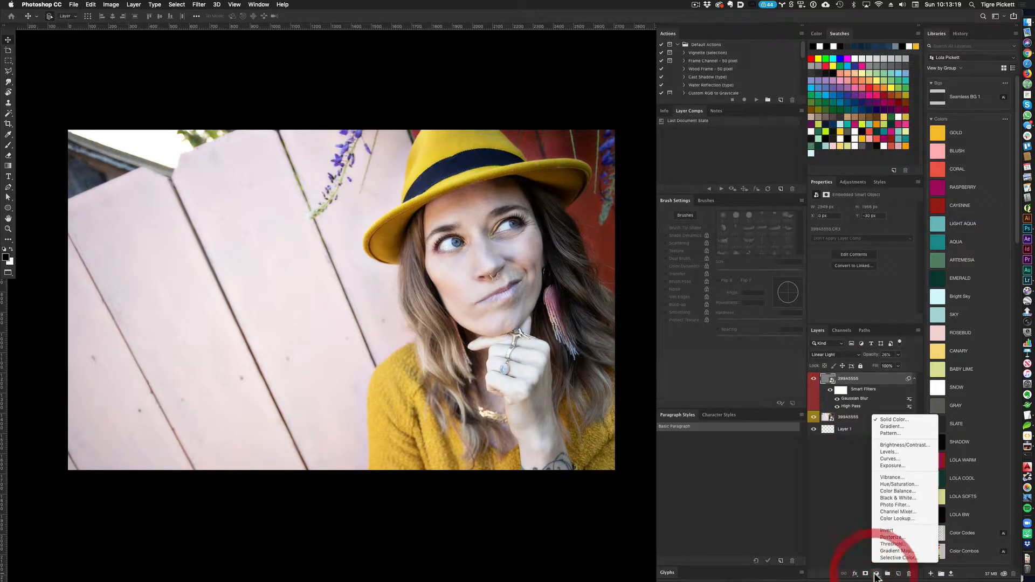
pyautogui.click(884, 457)
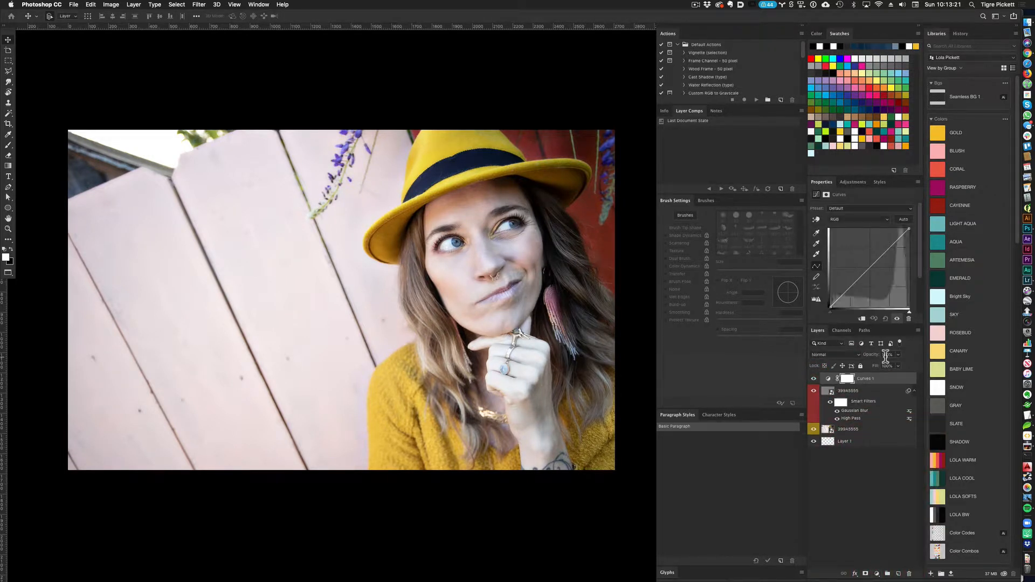
pyautogui.moveTo(879, 385); pyautogui.dragTo(876, 380)
pyautogui.keyDown('alt'); pyautogui.click(874, 381); pyautogui.keyUp('alt')
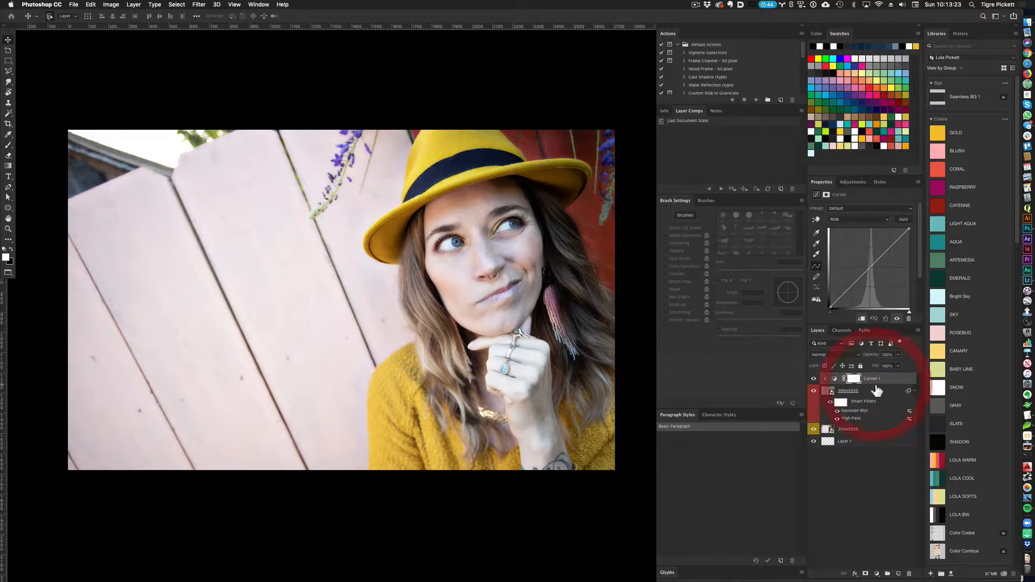
# Step: Set the curve's black point input to about 18 and white point input to 194, then pull the midtones down slightly
pyautogui.moveTo(829, 311); pyautogui.dragTo(838, 308)
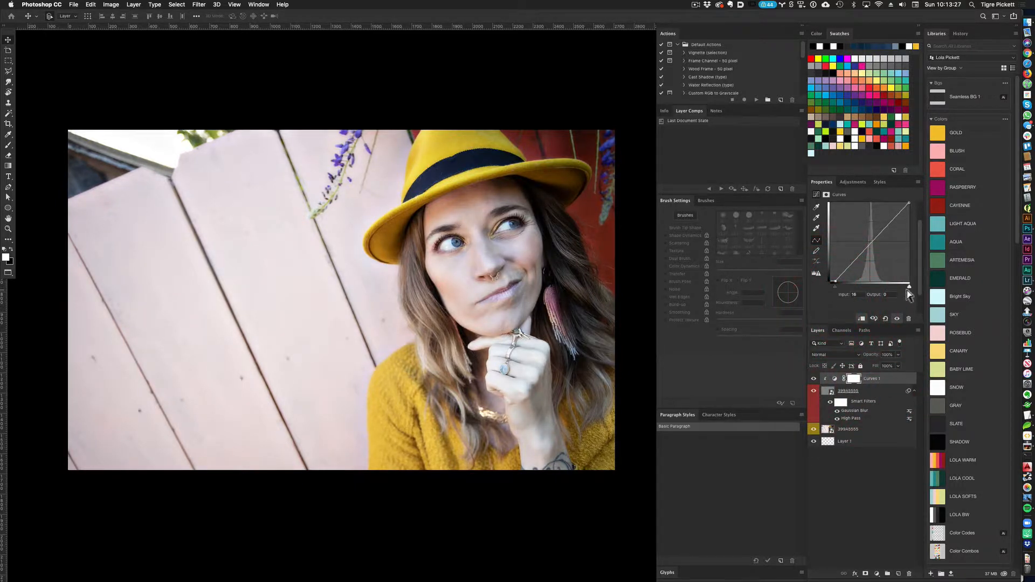
pyautogui.moveTo(907, 289); pyautogui.dragTo(891, 292)
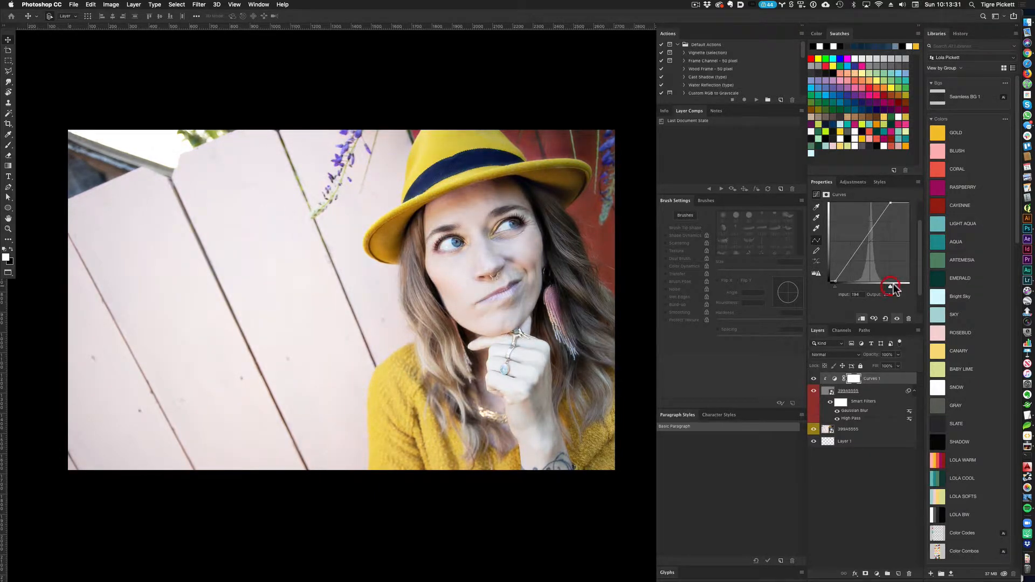
pyautogui.scroll(3, 903, 260)
pyautogui.click(865, 259)
pyautogui.moveTo(865, 259); pyautogui.dragTo(867, 262)
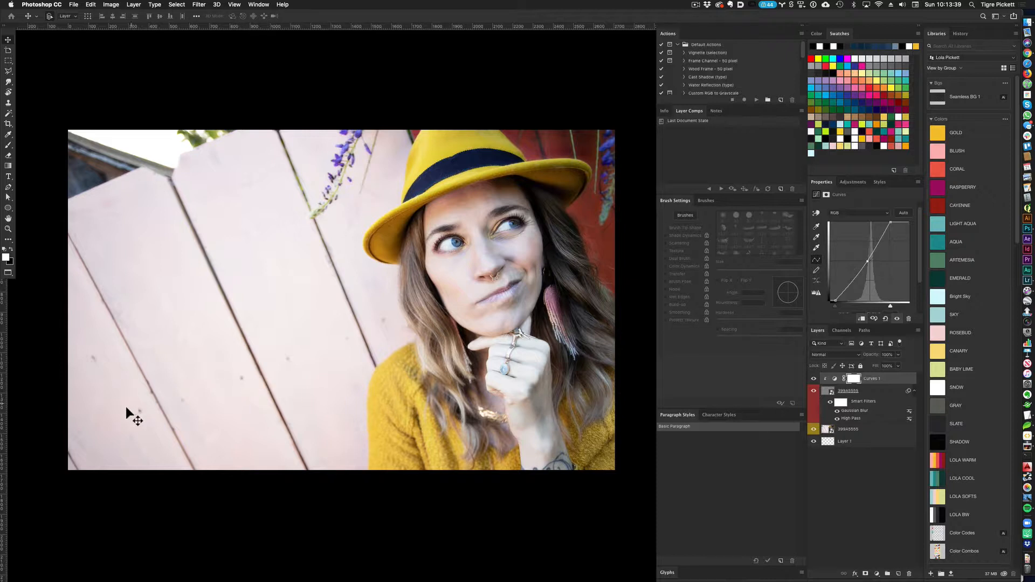
# Step: Open the lower, yellow-labelled Smart Object in Camera Raw, activate Spot Removal and enlarge the dialog for a bigger preview
pyautogui.click(828, 429)
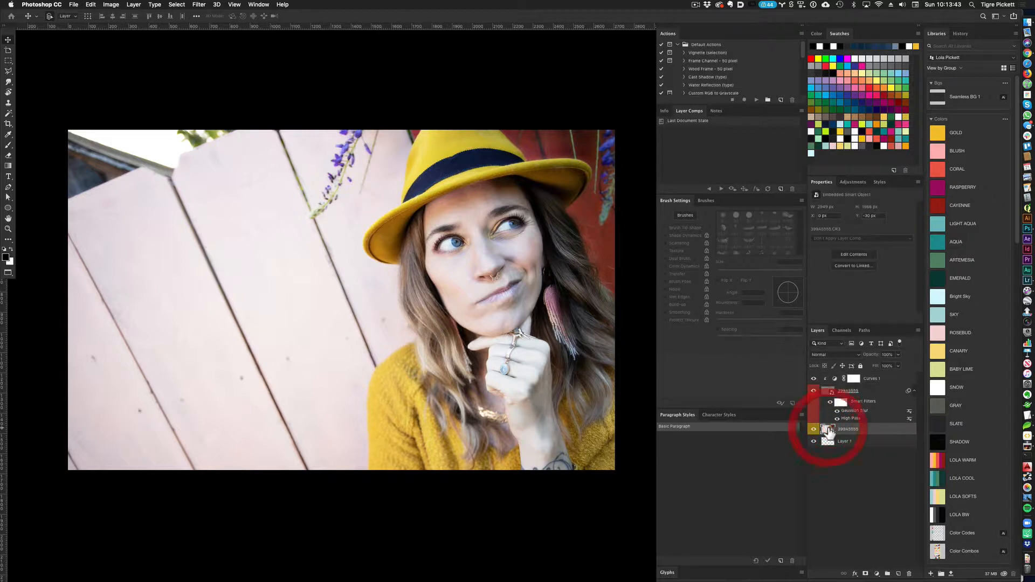
pyautogui.doubleClick(830, 429)
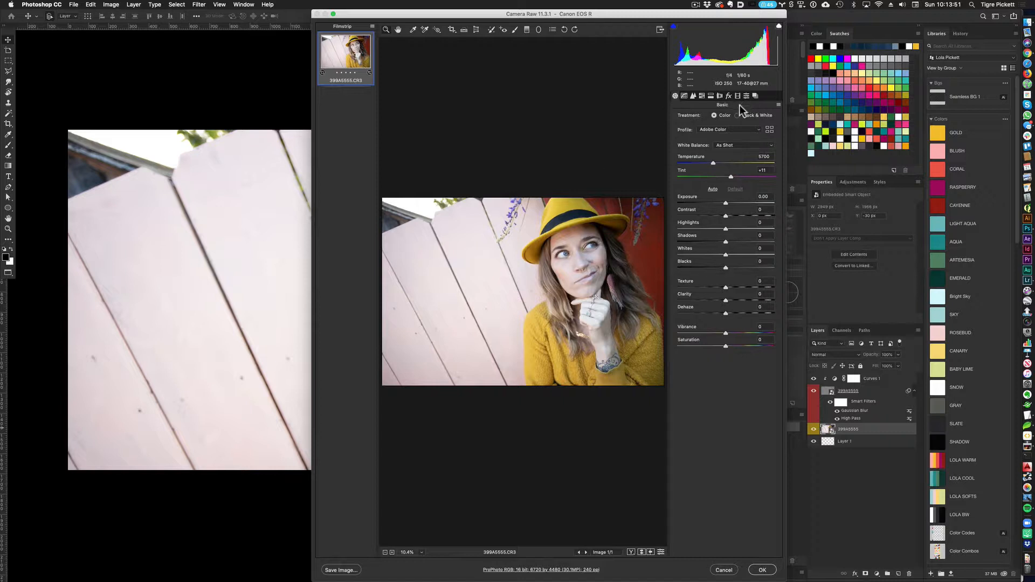
pyautogui.click(491, 29)
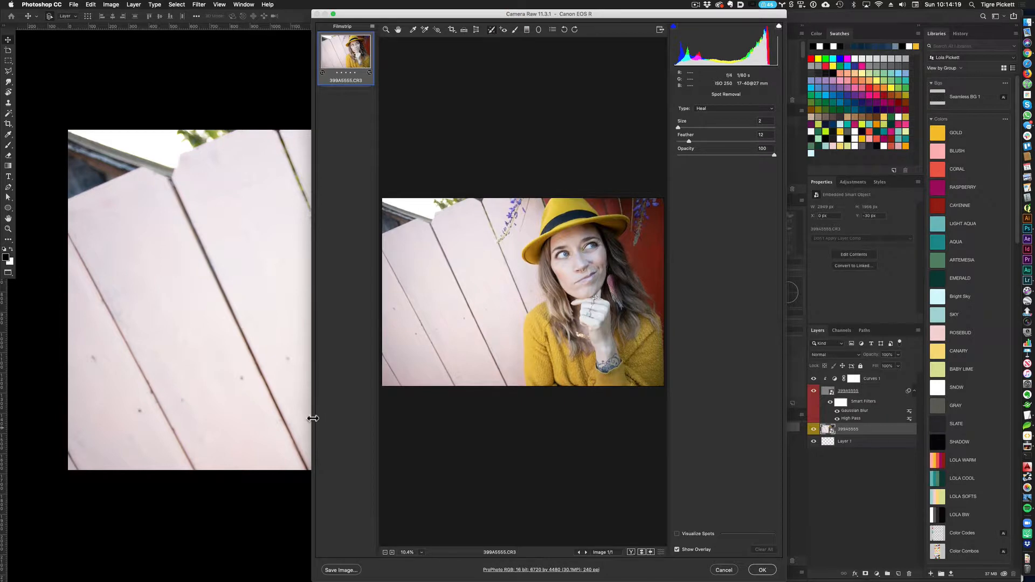
pyautogui.moveTo(313, 419); pyautogui.dragTo(11, 394)
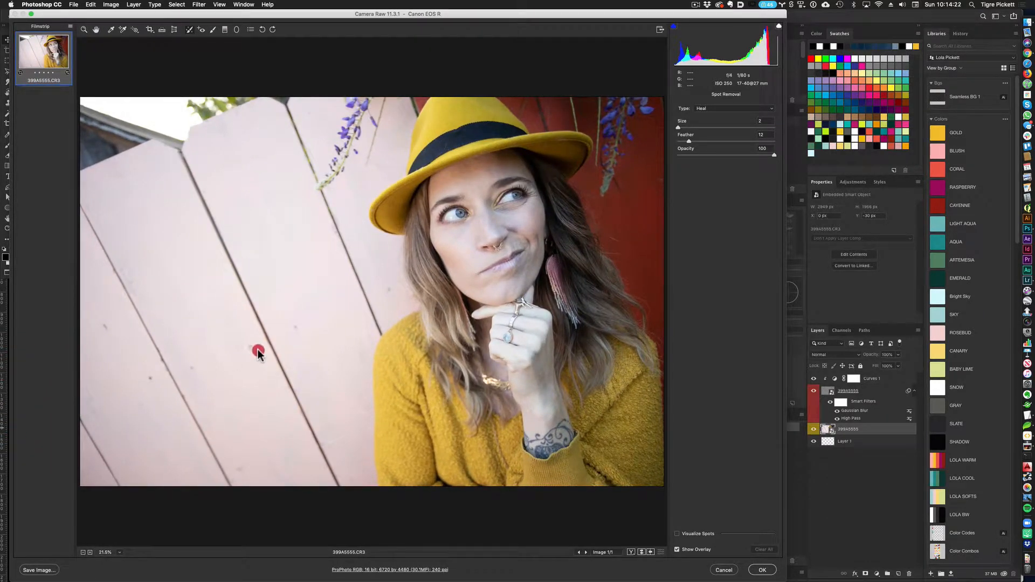
# Step: Heal the marks on the pink fence planks beside the woman with Spot Removal at size 6
pyautogui.click(257, 345)
pyautogui.click(296, 327)
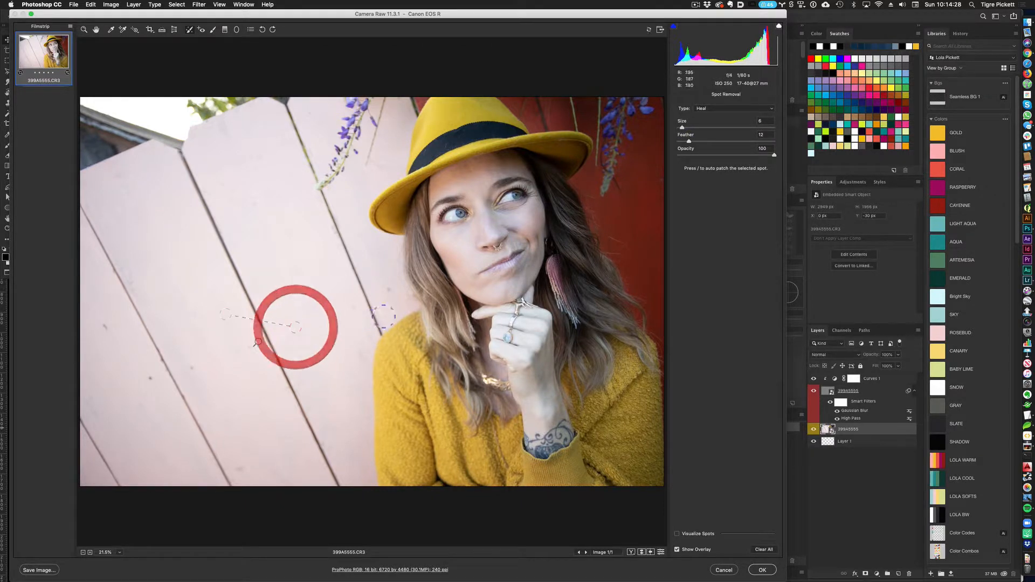
pyautogui.click(355, 308)
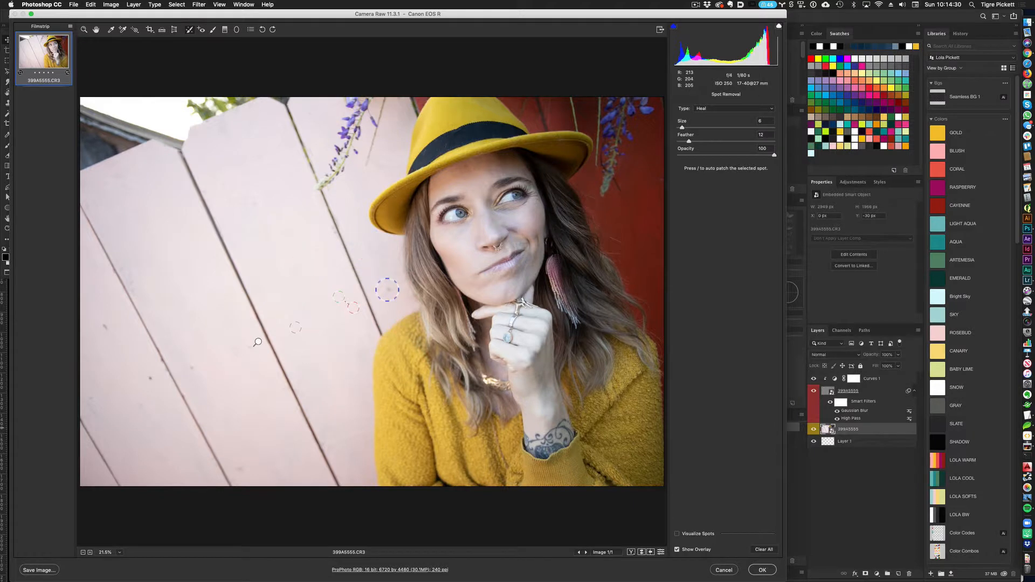
pyautogui.click(387, 289)
# Step: Heal two more marks on the central planks and move the sample source of the previously healed spot to a clean plank area
pyautogui.click(187, 369)
pyautogui.click(250, 346)
pyautogui.click(296, 328)
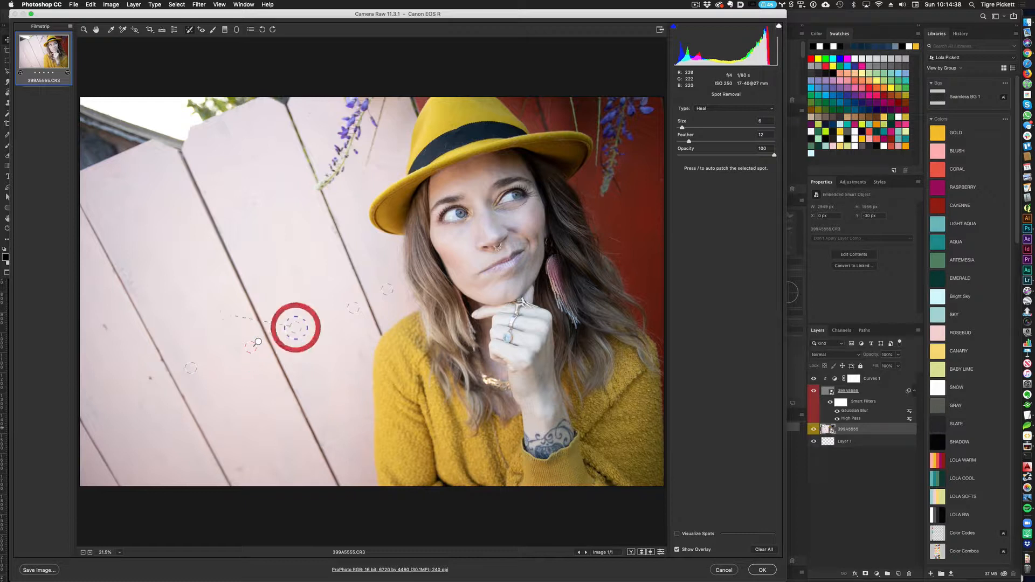
pyautogui.click(236, 298)
pyautogui.moveTo(237, 299)
pyautogui.mouseDown()
pyautogui.moveTo(284, 273)
pyautogui.moveTo(249, 302)
pyautogui.moveTo(220, 310)
pyautogui.mouseUp()
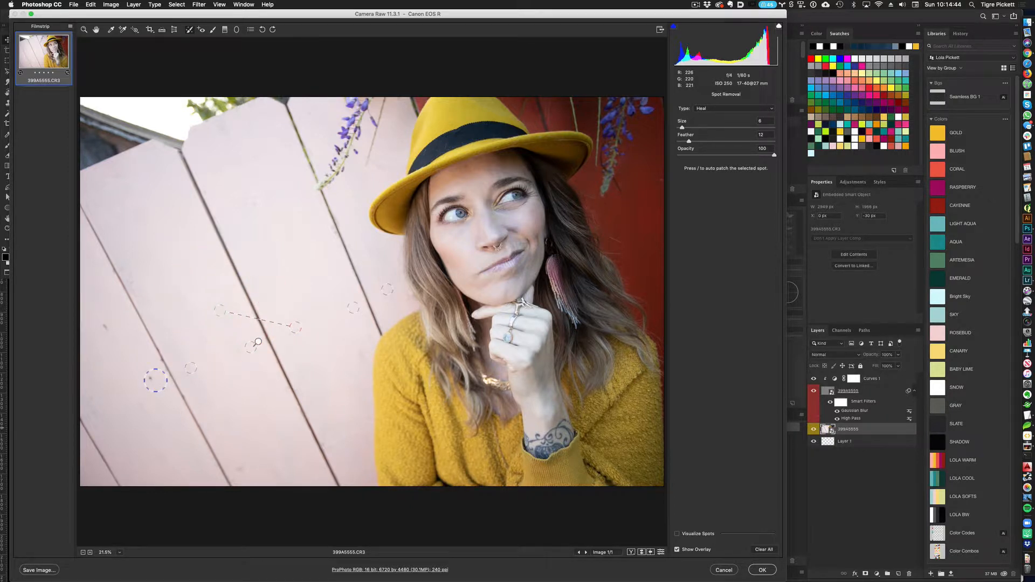
# Step: Heal the marks scattered across the lower and far-left fence planks with size 6 spots
pyautogui.click(152, 380)
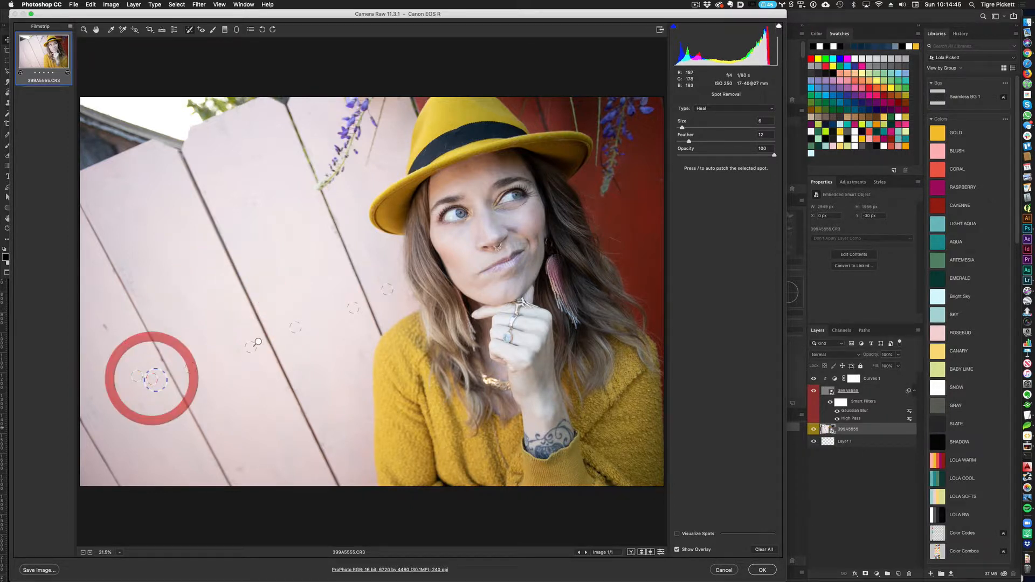
pyautogui.click(105, 328)
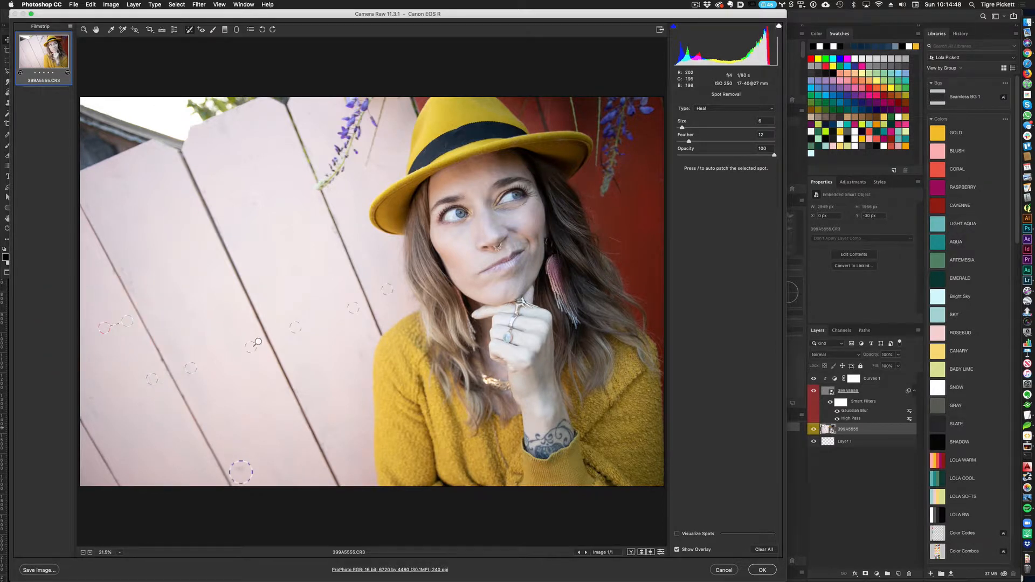
pyautogui.click(240, 468)
pyautogui.click(164, 460)
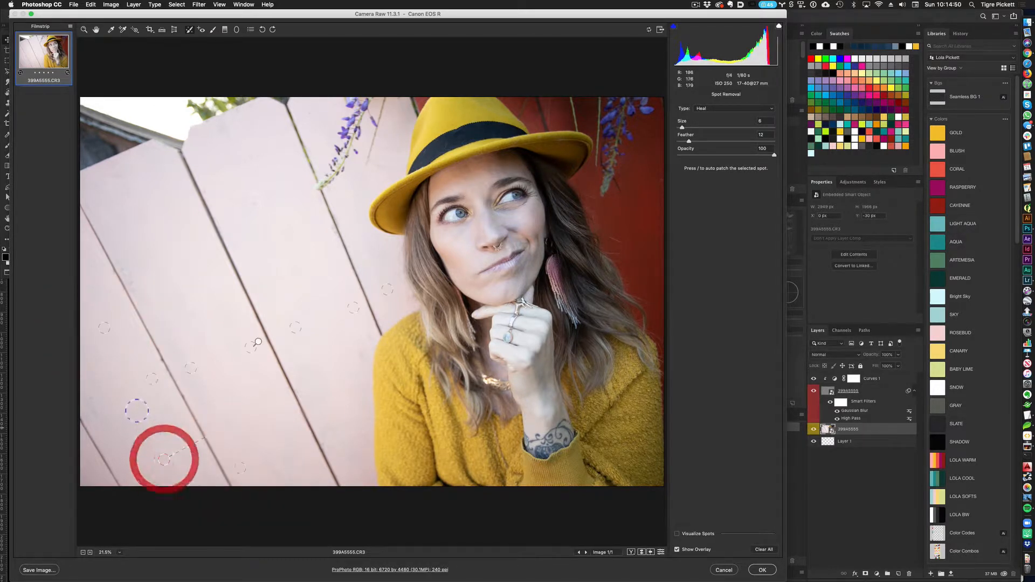
pyautogui.click(91, 399)
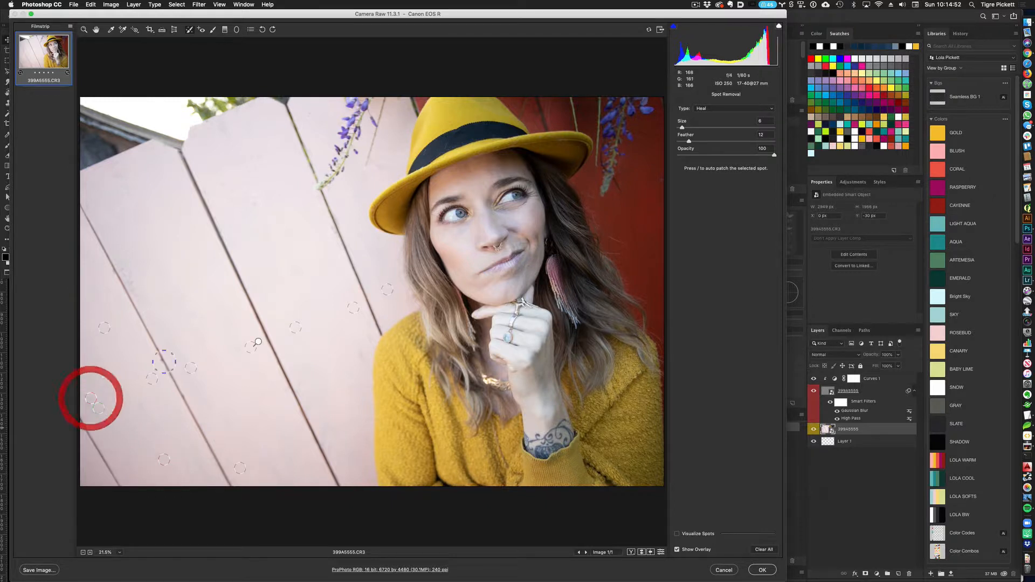
# Step: Heal the small marks on the upper part of the second fence plank
pyautogui.click(253, 203)
pyautogui.click(225, 186)
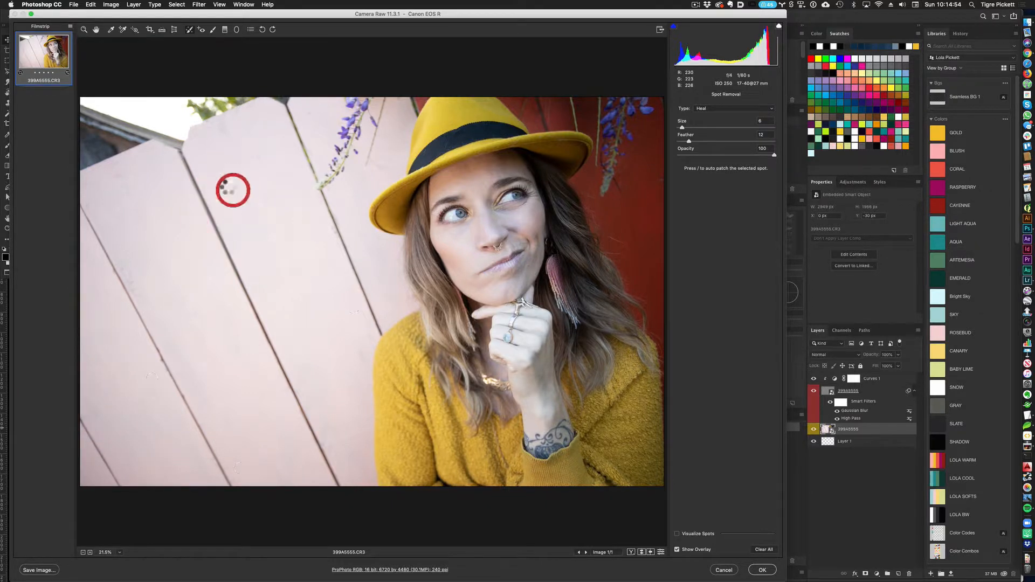
pyautogui.click(259, 157)
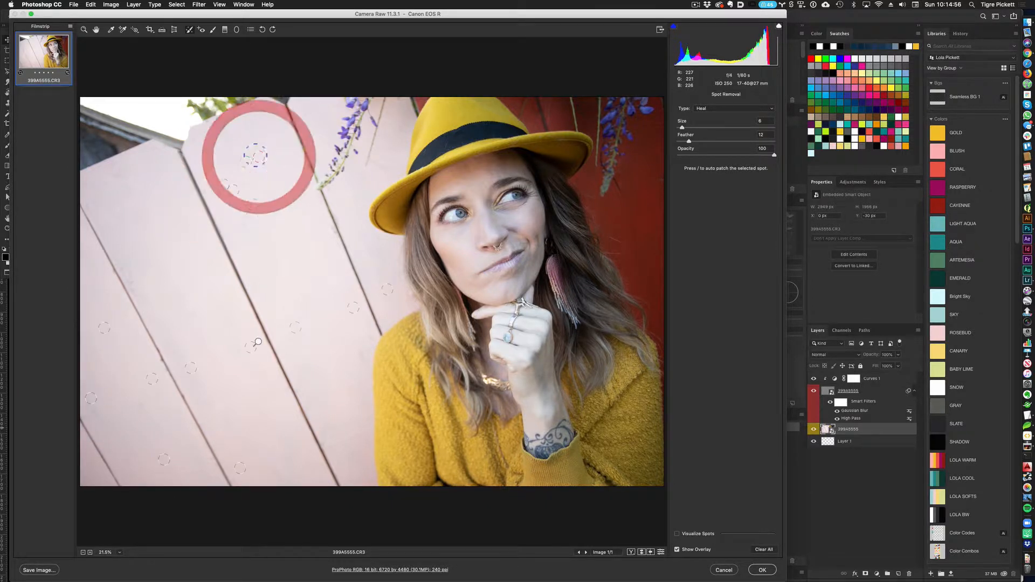
# Step: Heal the remaining small marks on the fence planks with Spot Removal and apply the Camera Raw edits
pyautogui.click(290, 233)
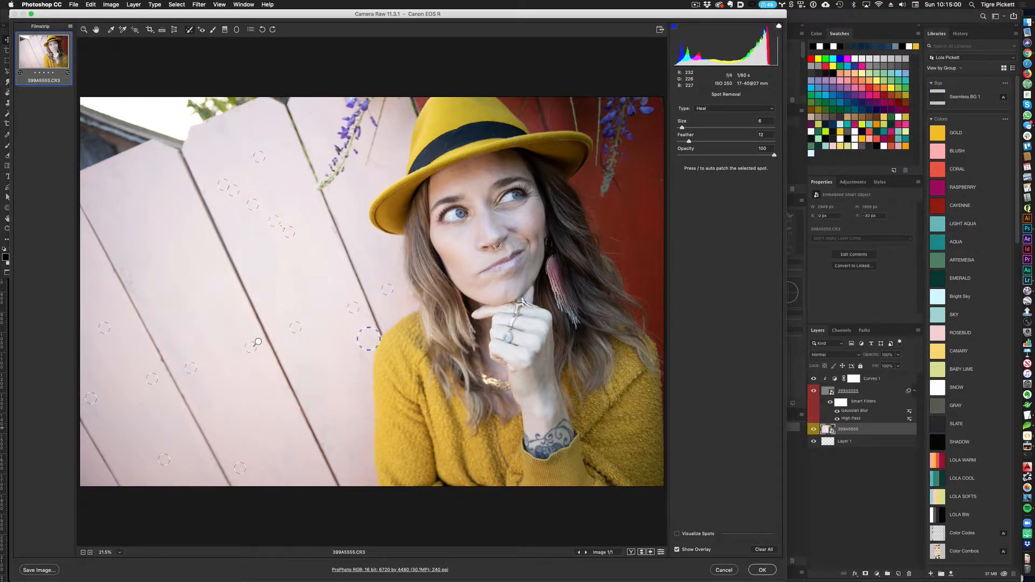
pyautogui.click(368, 337)
pyautogui.click(363, 357)
pyautogui.click(213, 405)
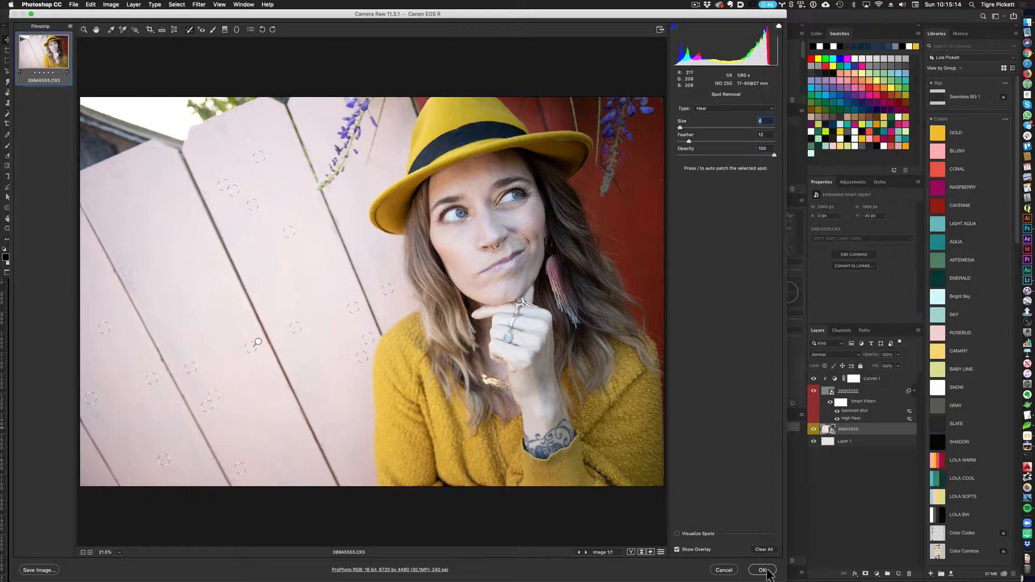
pyautogui.click(762, 569)
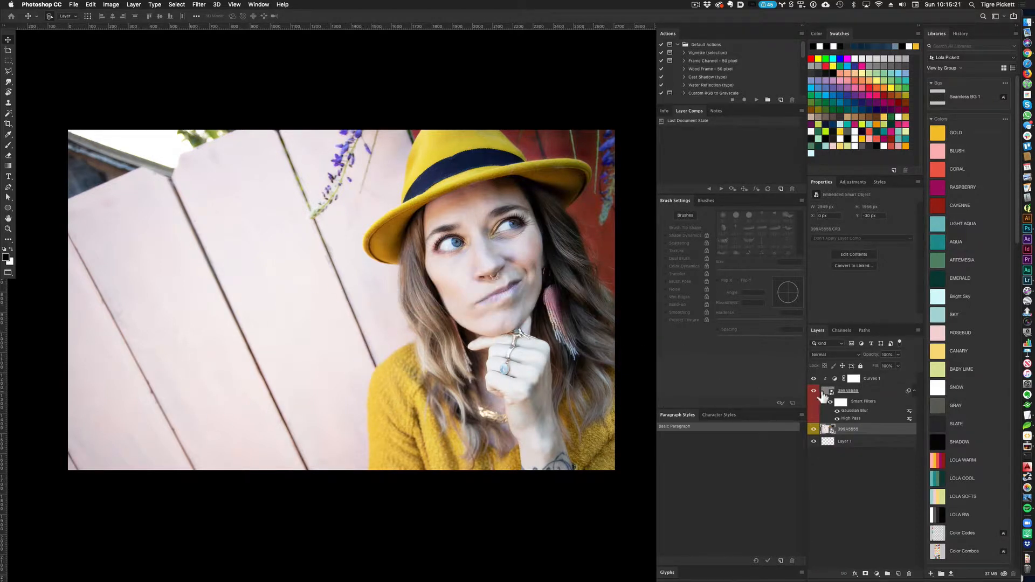
# Step: Group the Curves layer with the filtered Smart Object as "High Pass/Gaussian Blur" and give the group a green label
pyautogui.click(881, 384)
pyautogui.keyDown('shift'); pyautogui.click(887, 389); pyautogui.keyUp('shift')
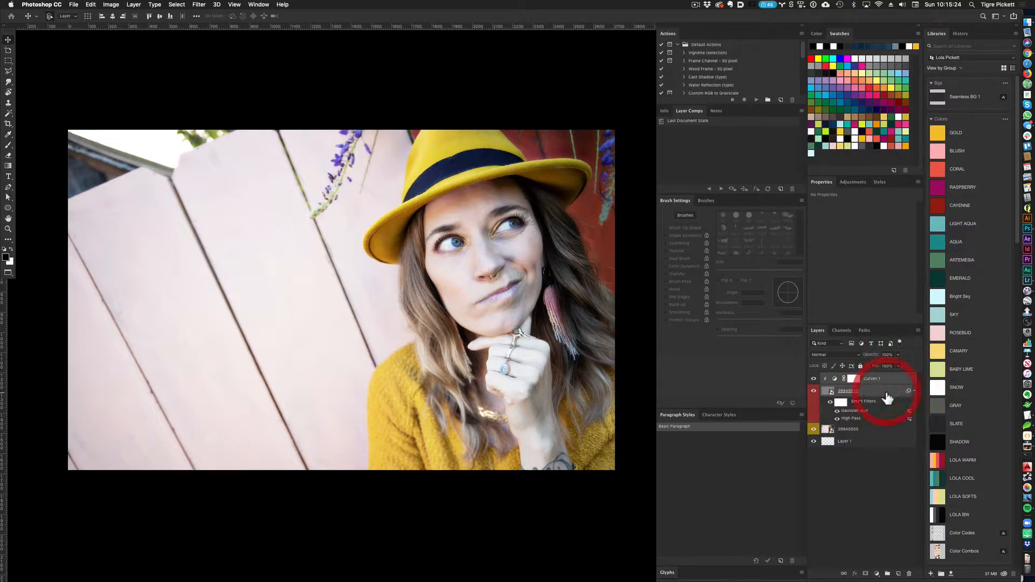
pyautogui.press('super+g')
pyautogui.doubleClick(846, 377)
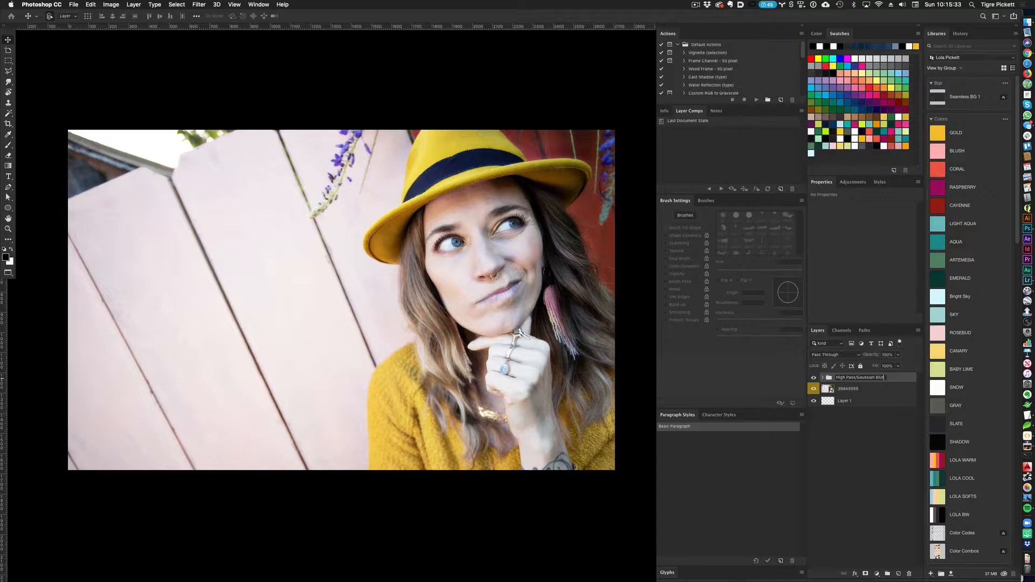
pyautogui.press('Return')
pyautogui.rightClick(870, 381)
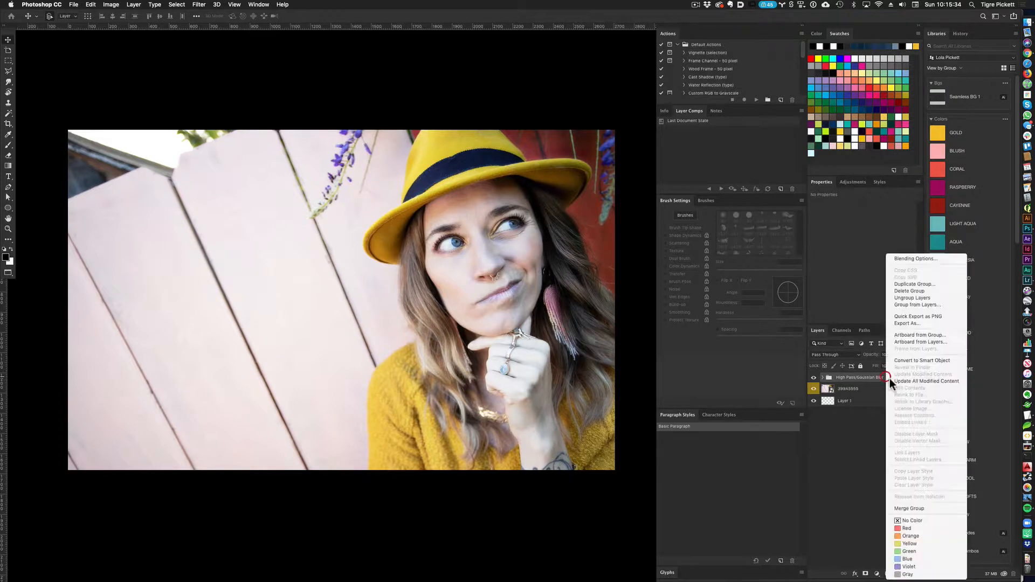
pyautogui.click(916, 544)
# Step: Compare the portrait with and without the High Pass/Gaussian Blur group
pyautogui.click(815, 379)
pyautogui.click(815, 380)
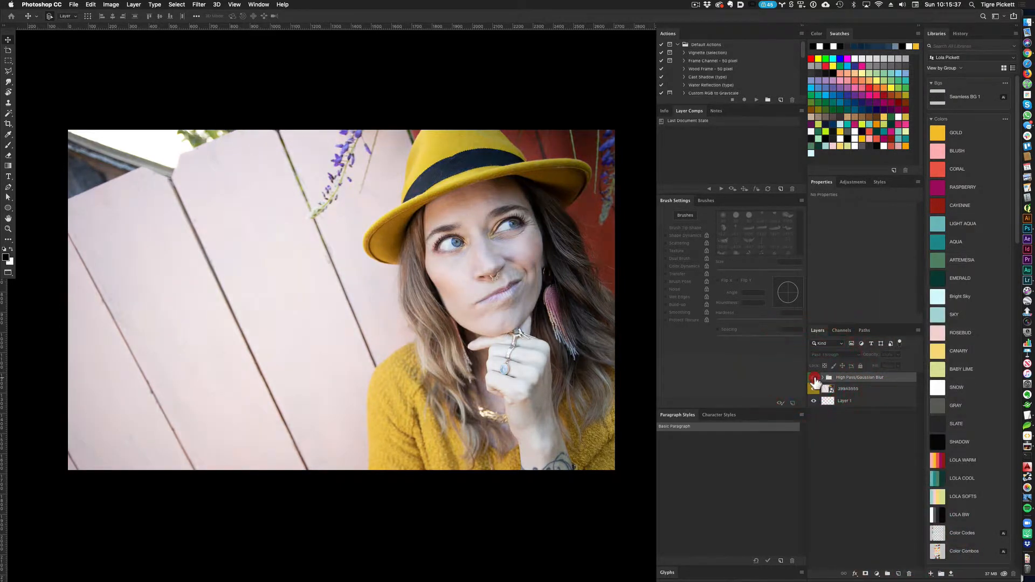
pyautogui.click(814, 378)
pyautogui.click(814, 378)
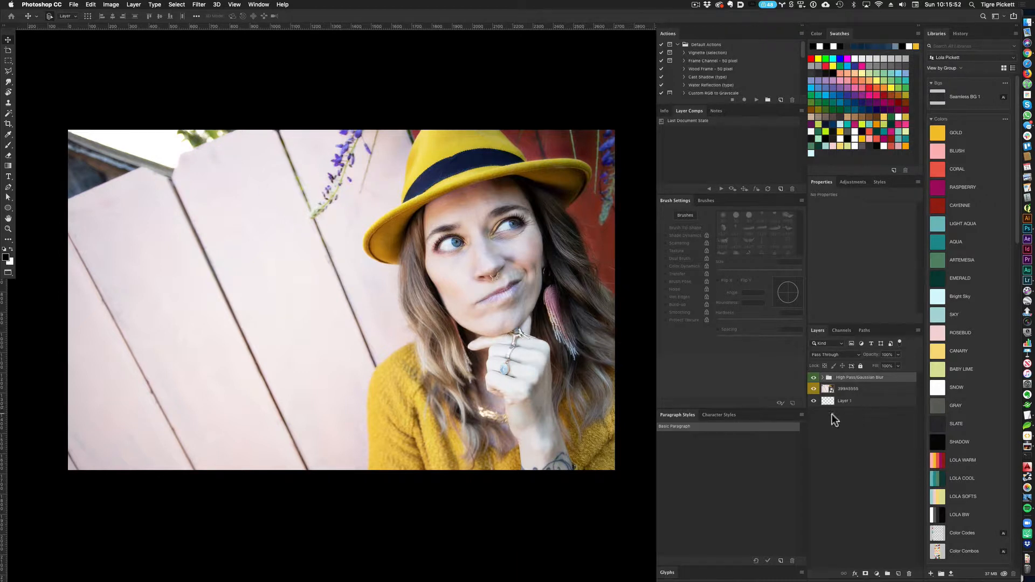
# Step: Delete the empty Layer 1 and export the portrait for web as the JPEG lola-404-1.jpg
pyautogui.click(855, 401)
pyautogui.press('Delete')
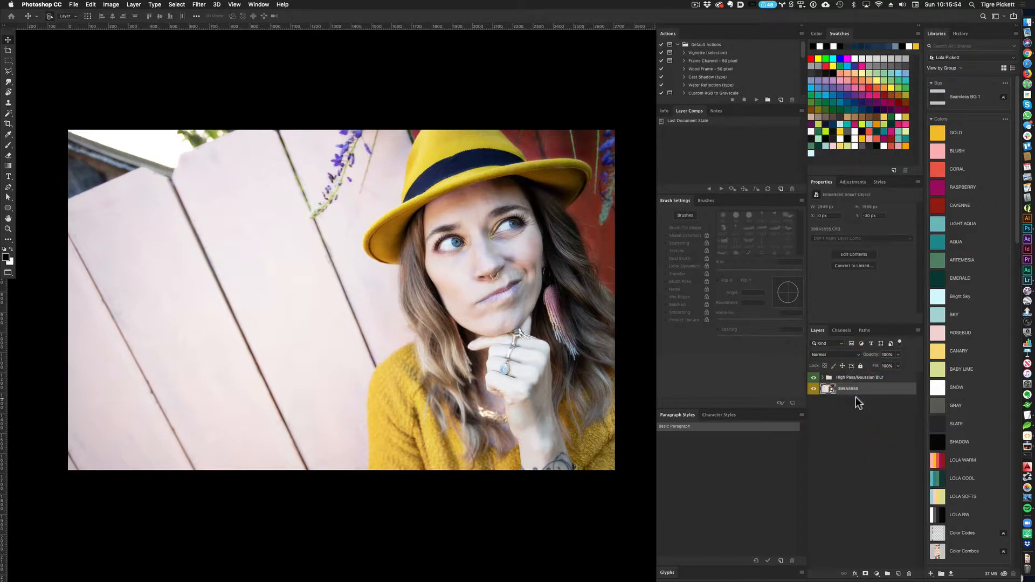
pyautogui.press('super+s')
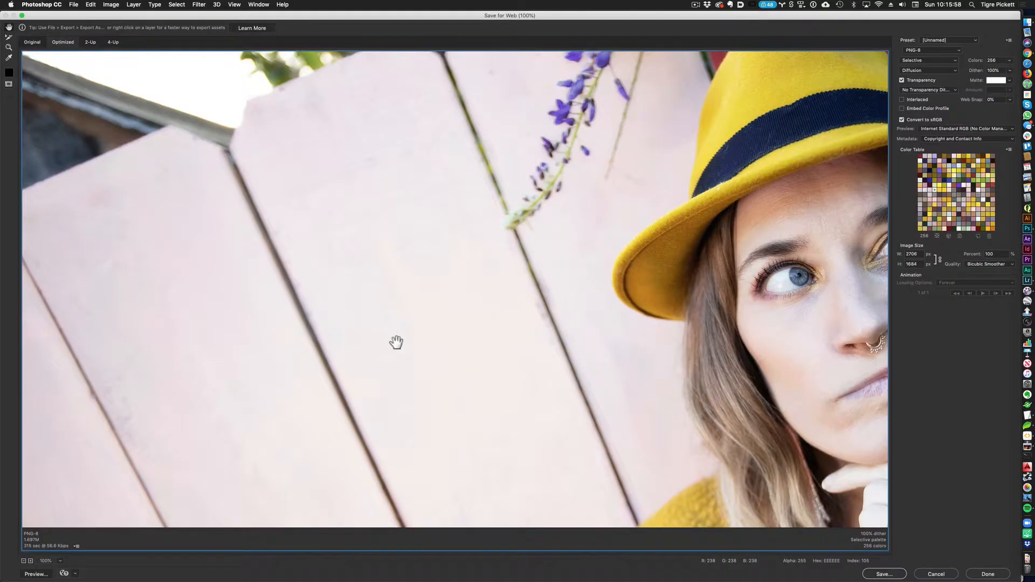
pyautogui.click(948, 50)
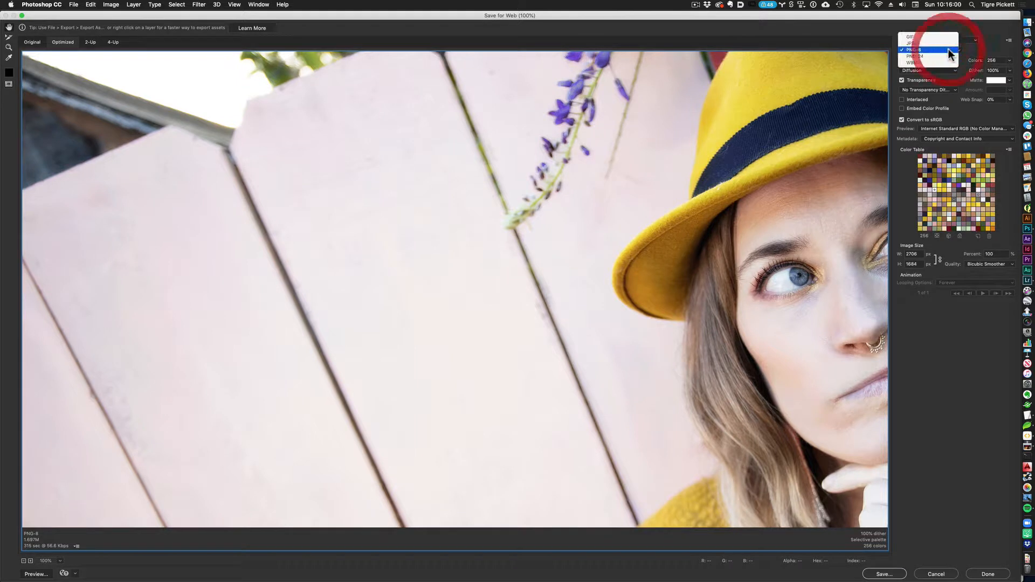
pyautogui.click(939, 43)
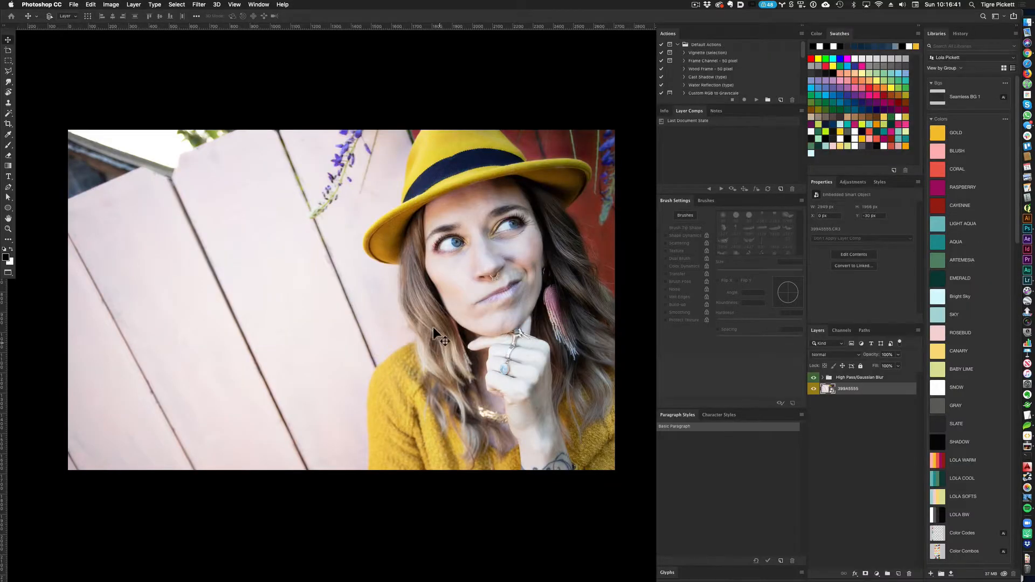
# Step: Switch to ImageOptim and optimize lola-404-1.jpg from the Lola Bgs folder
pyautogui.press('super+Tab')
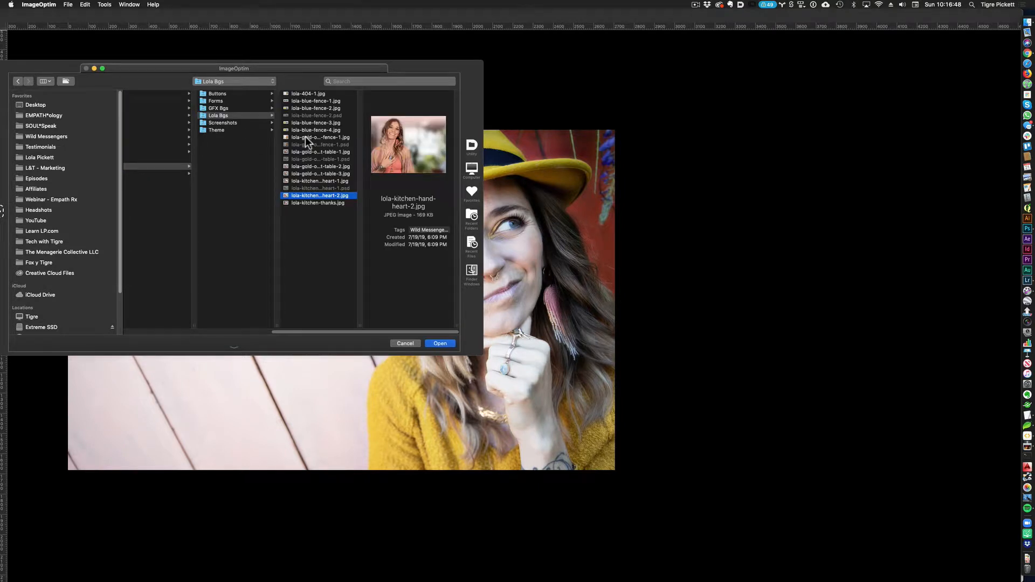
pyautogui.click(311, 93)
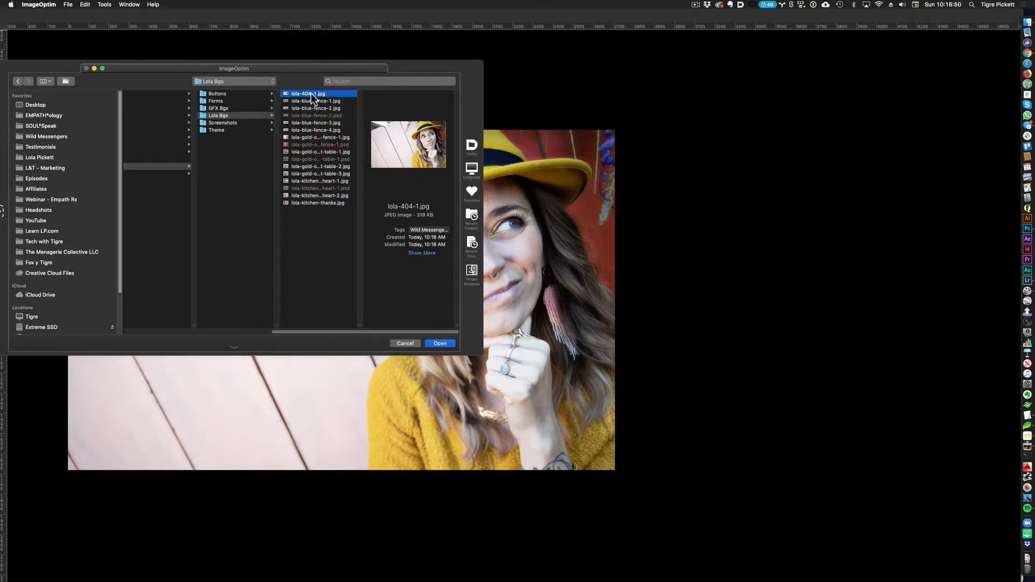
pyautogui.press('Return')
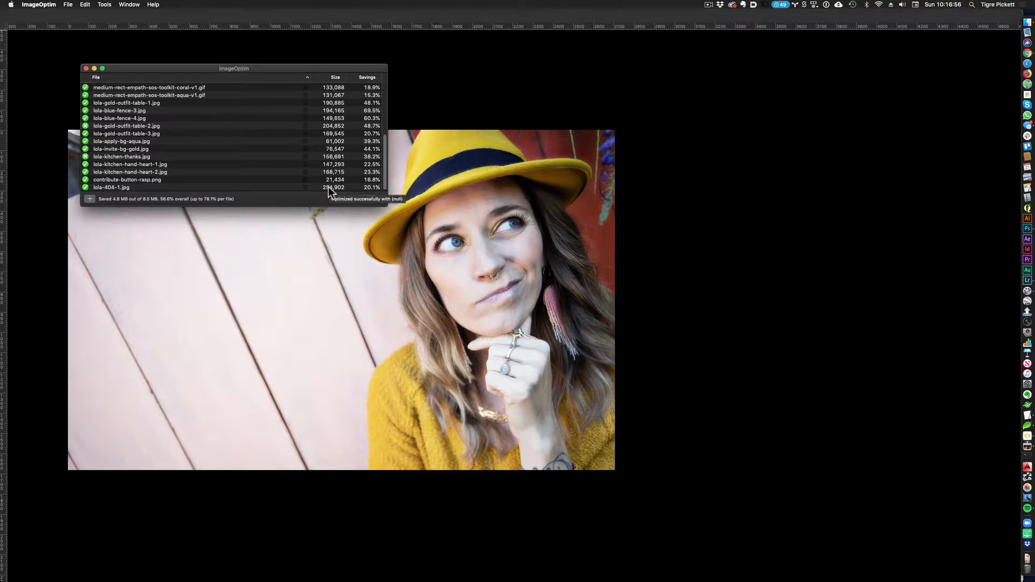
# Step: Switch to Chrome and open the background settings of the section on the custom 404 page
pyautogui.press('super+Tab')
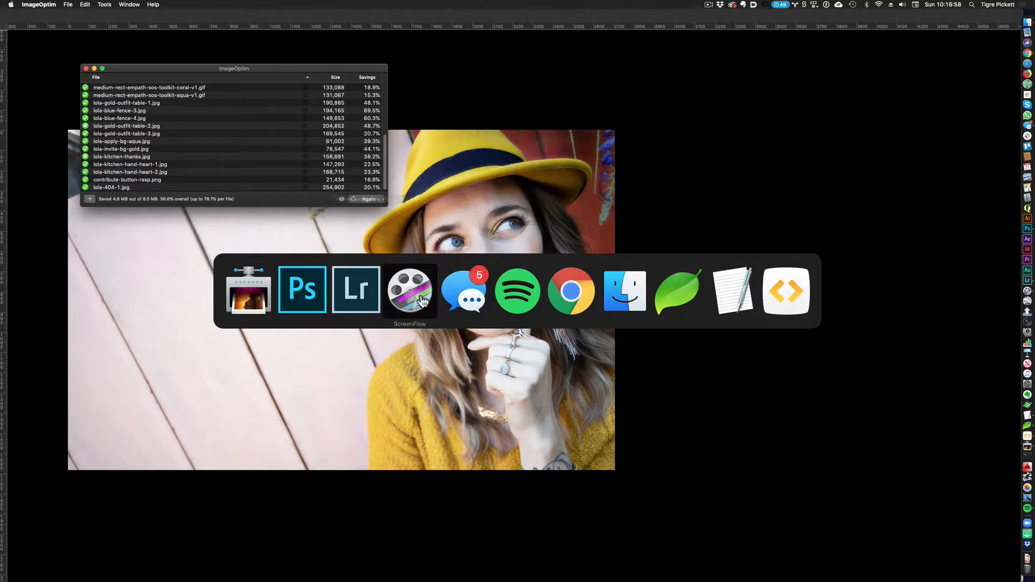
pyautogui.click(561, 296)
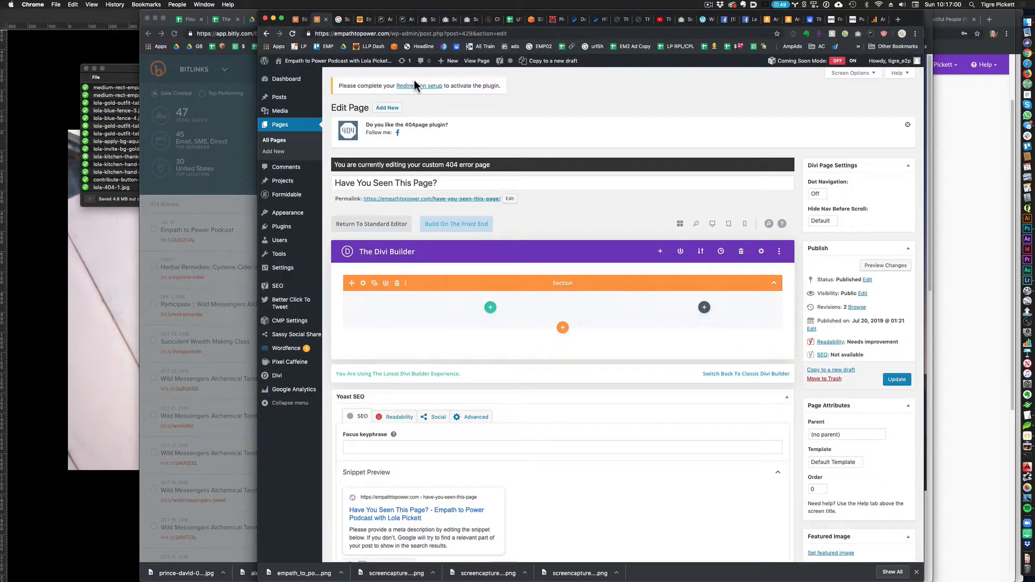
pyautogui.click(577, 123)
pyautogui.click(365, 283)
pyautogui.click(358, 161)
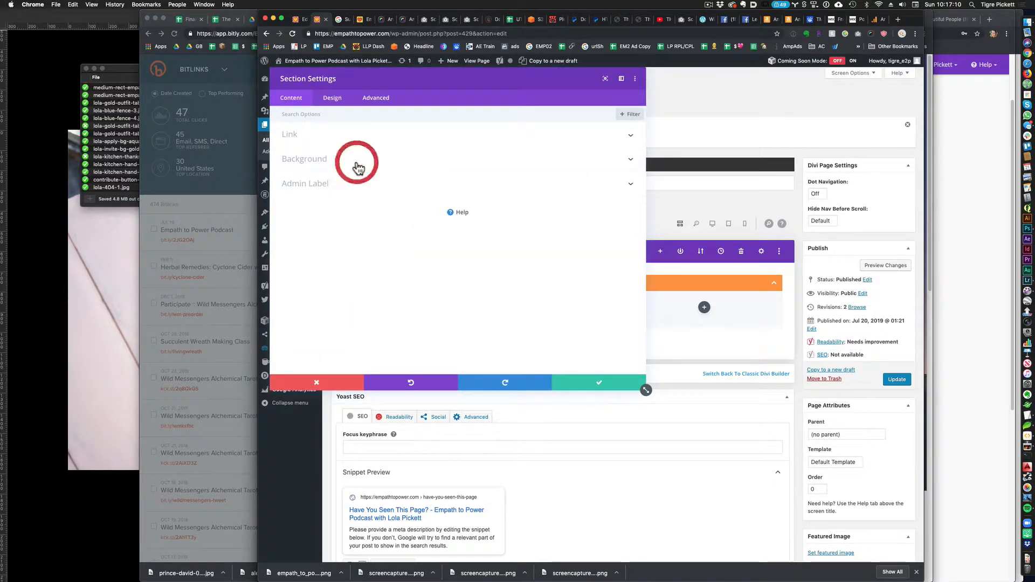
# Step: Upload lola-404-1.jpg to the media library and use it as the section's background image
pyautogui.click(503, 153)
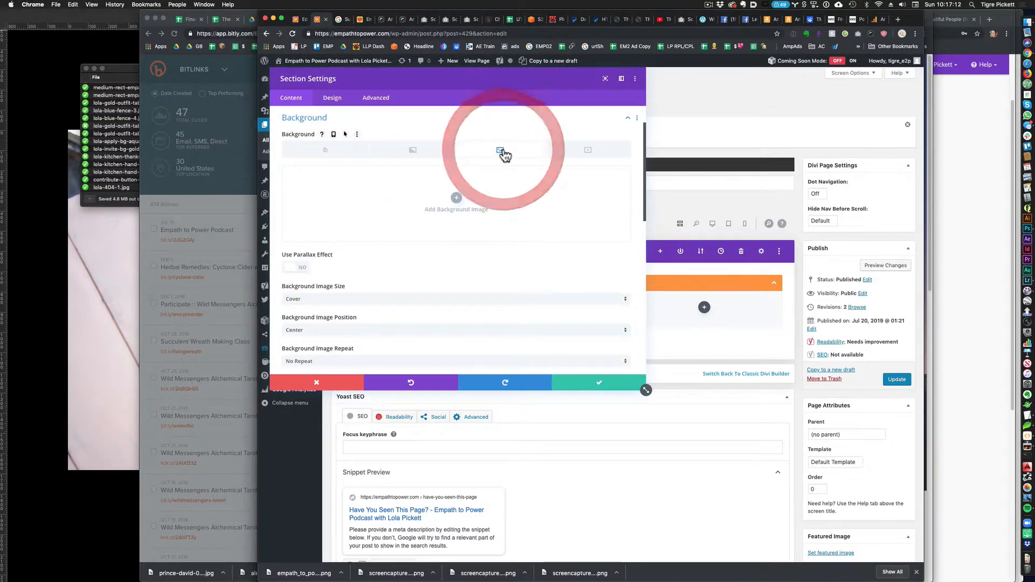
pyautogui.click(458, 202)
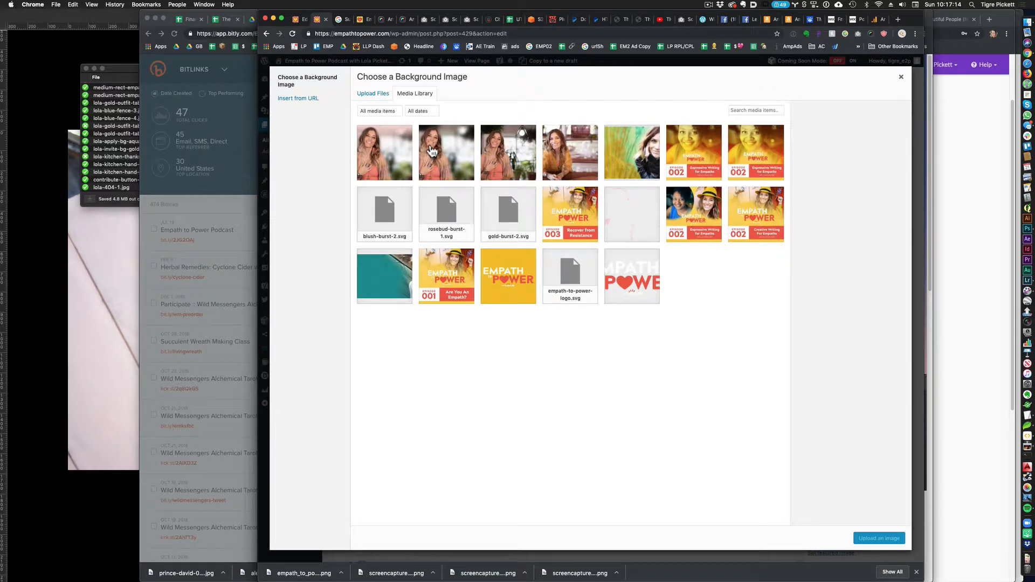
pyautogui.click(377, 94)
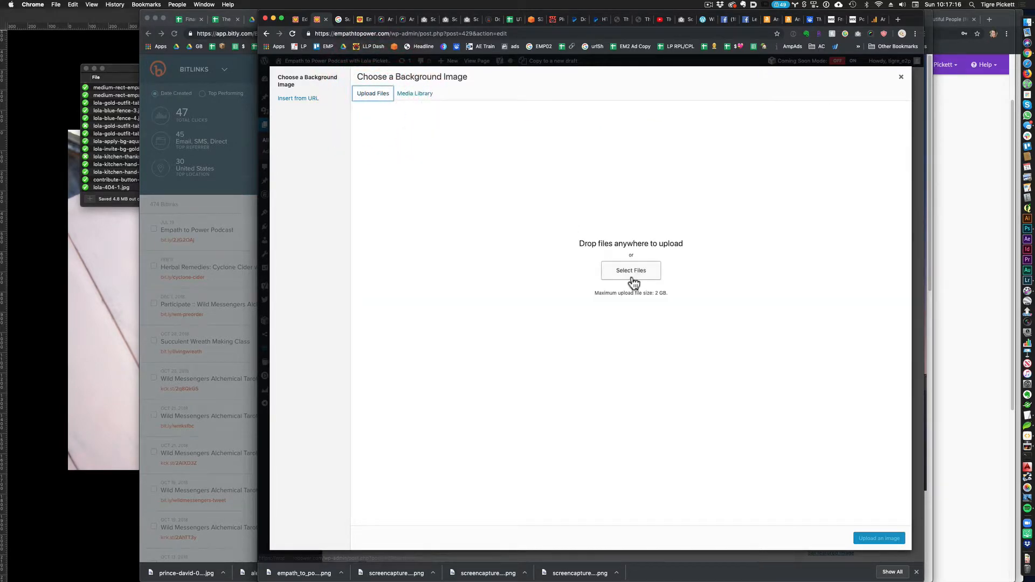
pyautogui.click(630, 272)
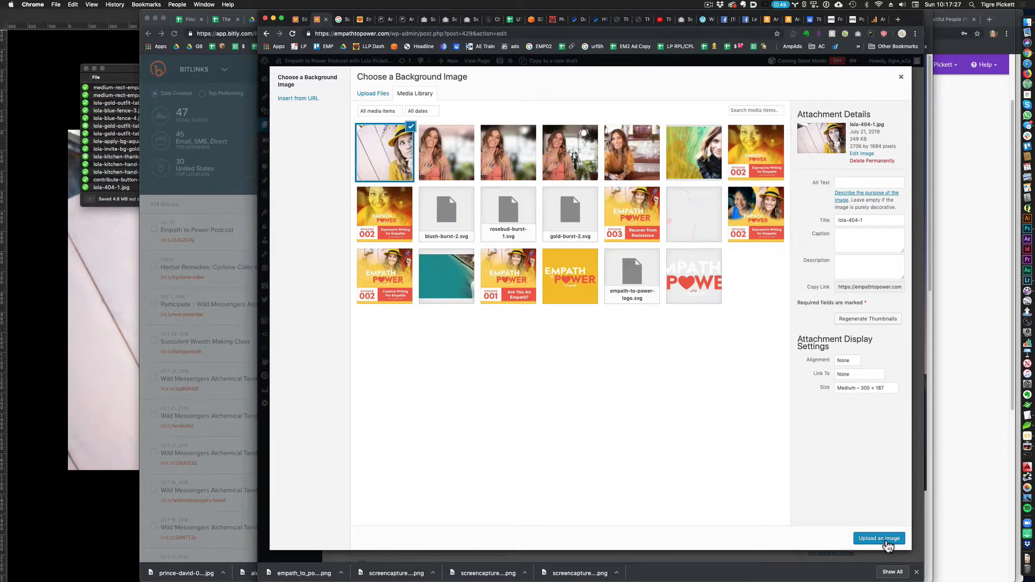
pyautogui.click(883, 539)
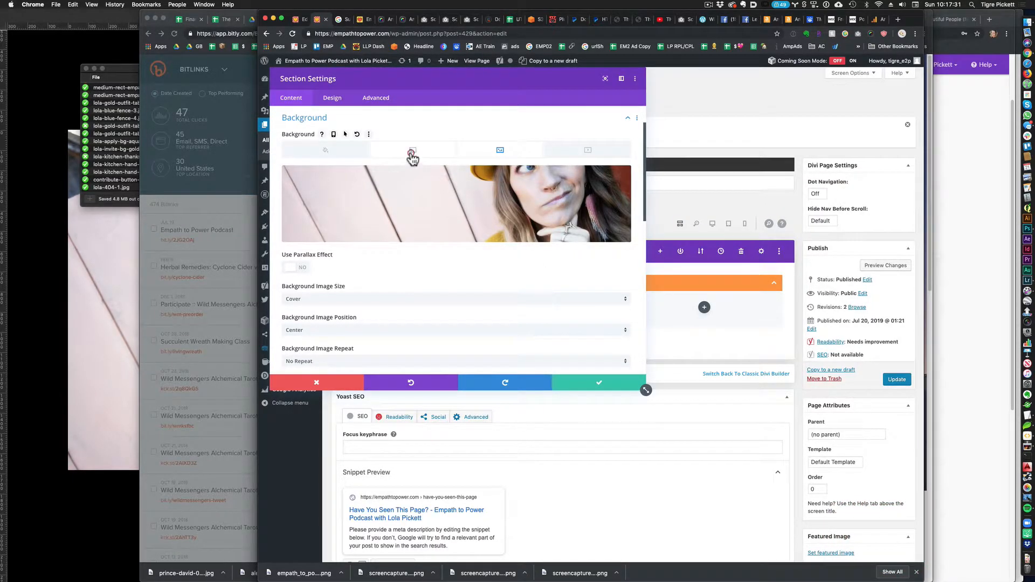
# Step: Add a linear background gradient to the section, running from the saved light pink to the saved golden yellow
pyautogui.click(412, 156)
pyautogui.click(456, 201)
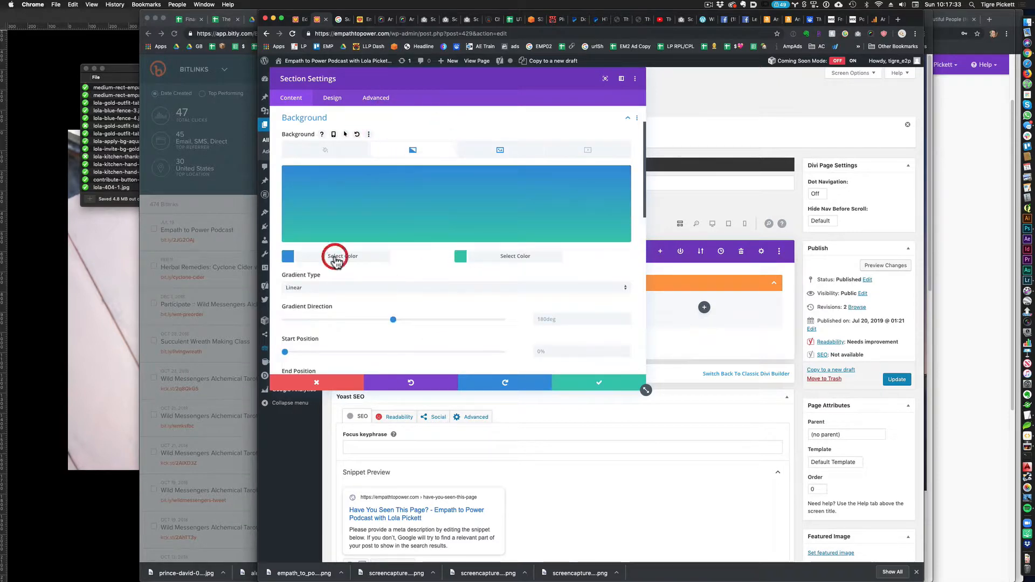
pyautogui.click(335, 258)
pyautogui.click(358, 255)
pyautogui.click(519, 287)
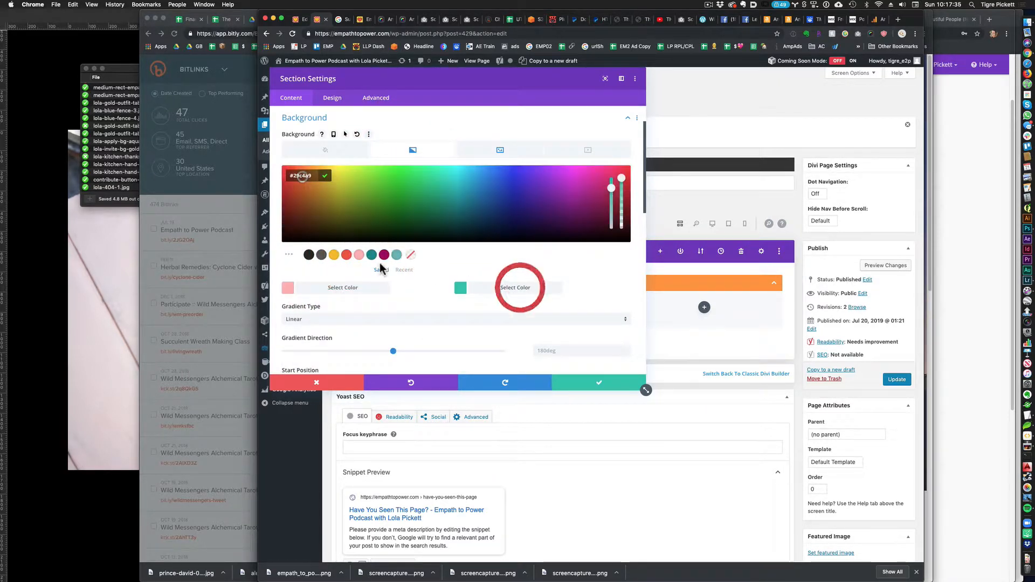
pyautogui.click(334, 254)
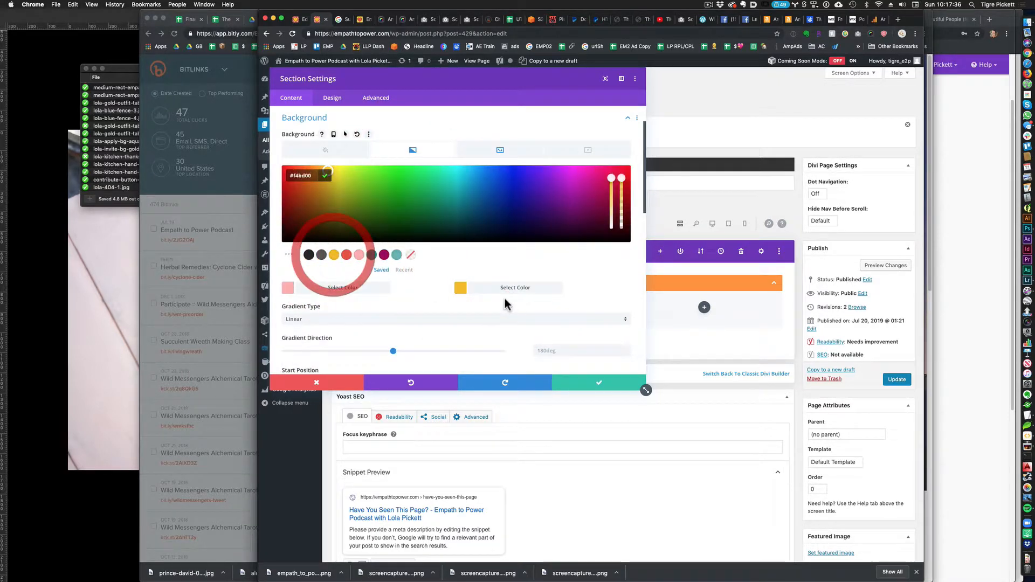
# Step: Set the background image blend to Soft Light, then save the section settings and preview the page changes
pyautogui.click(500, 152)
pyautogui.click(386, 298)
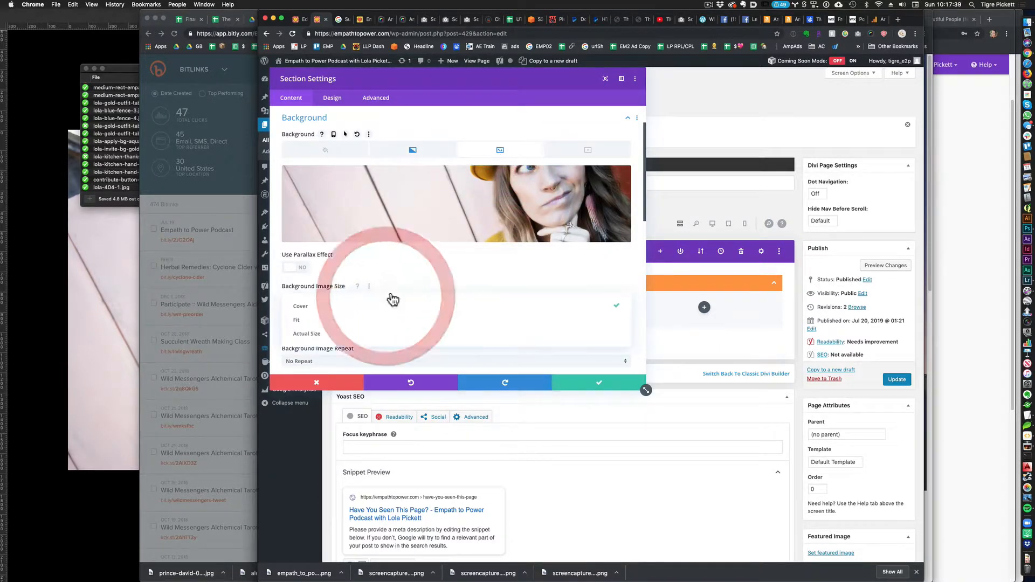
pyautogui.click(474, 264)
pyautogui.scroll(-1, 393, 342)
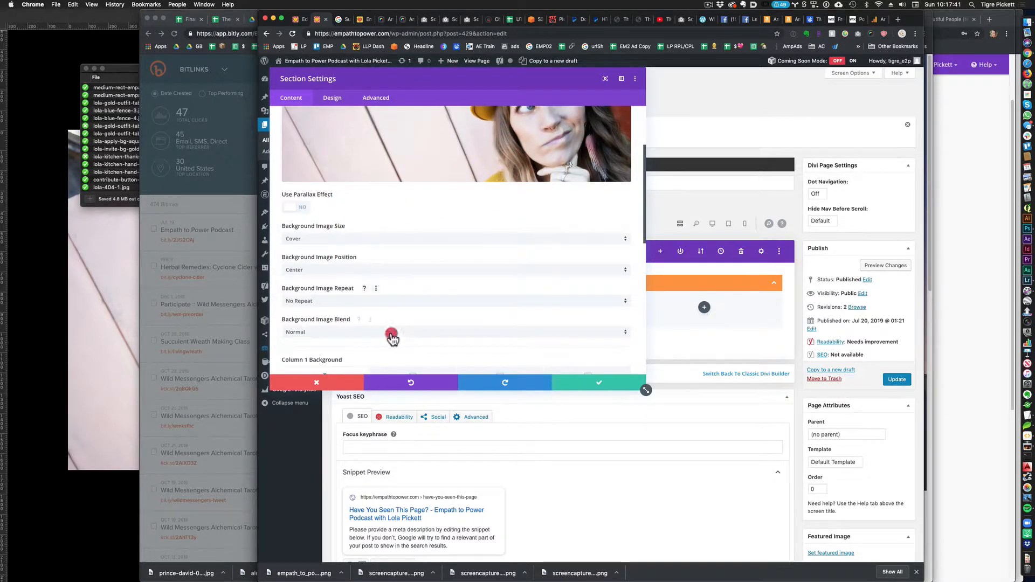
pyautogui.click(389, 332)
pyautogui.click(325, 455)
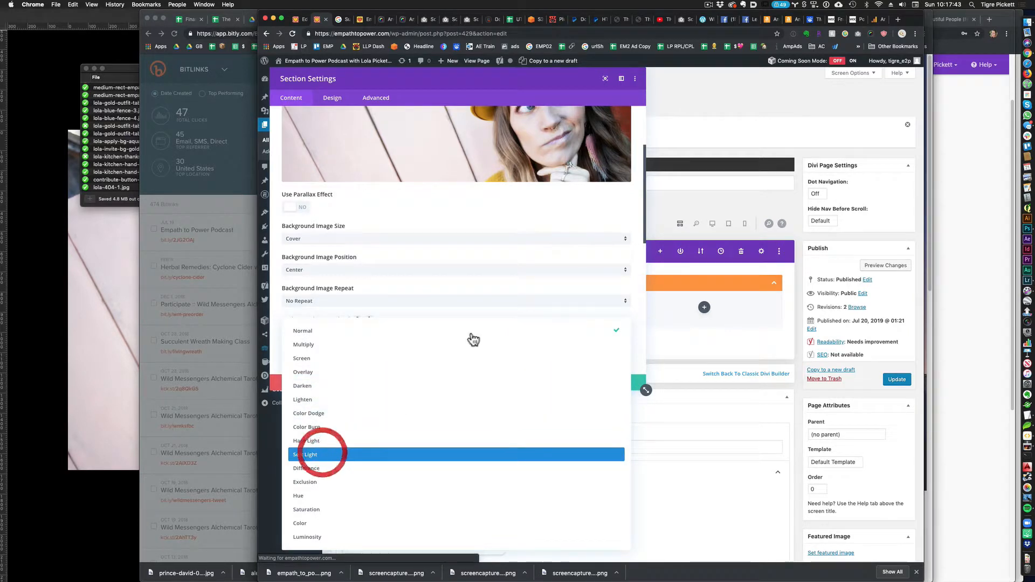
pyautogui.scroll(2, 528, 257)
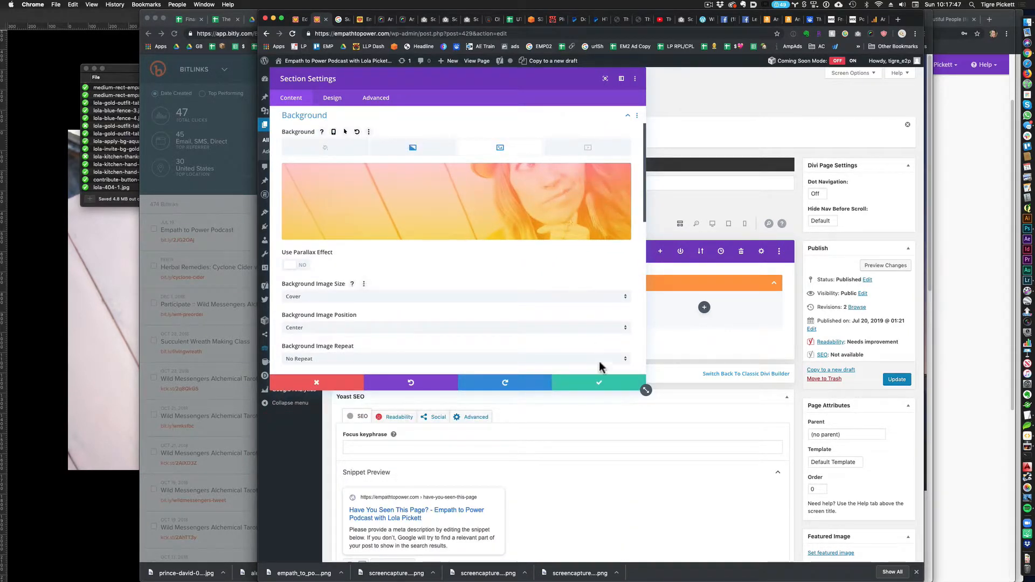
pyautogui.click(599, 383)
pyautogui.click(887, 266)
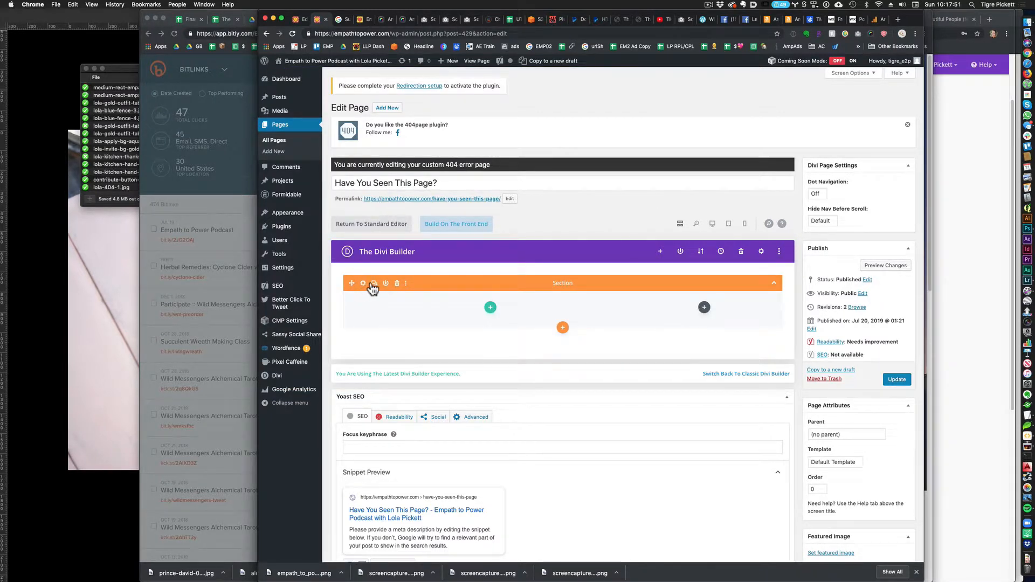
# Step: Add a specialty section with its full-height column left of the split columns, without a row, and delete the original section
pyautogui.click(563, 327)
pyautogui.click(563, 395)
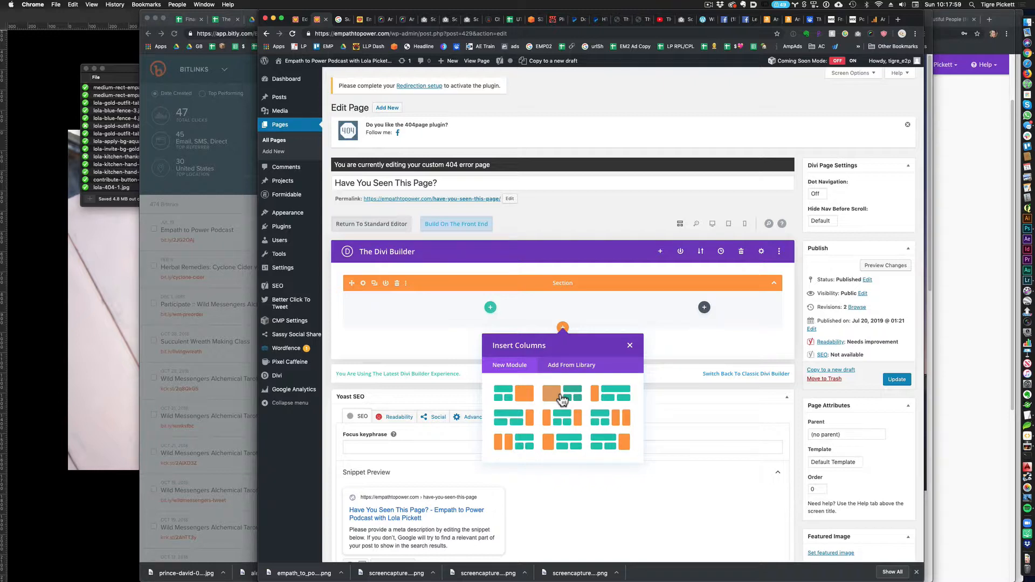
pyautogui.click(560, 402)
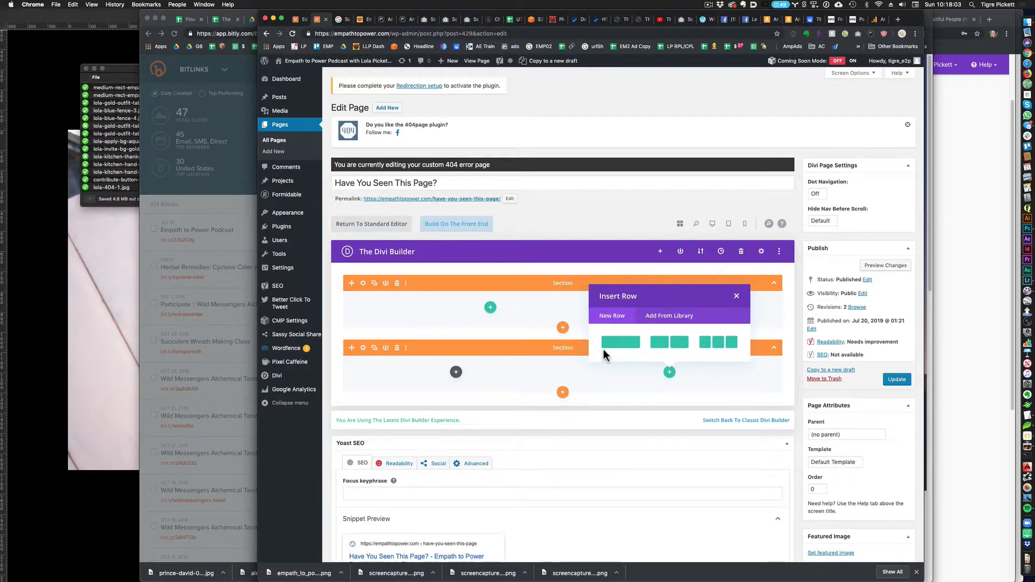
pyautogui.click(737, 296)
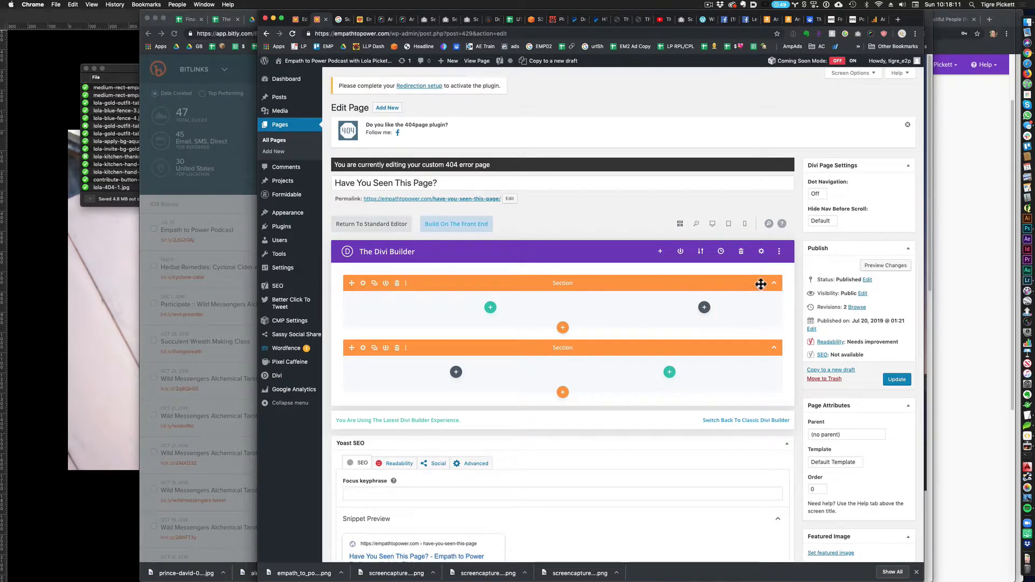
pyautogui.click(397, 284)
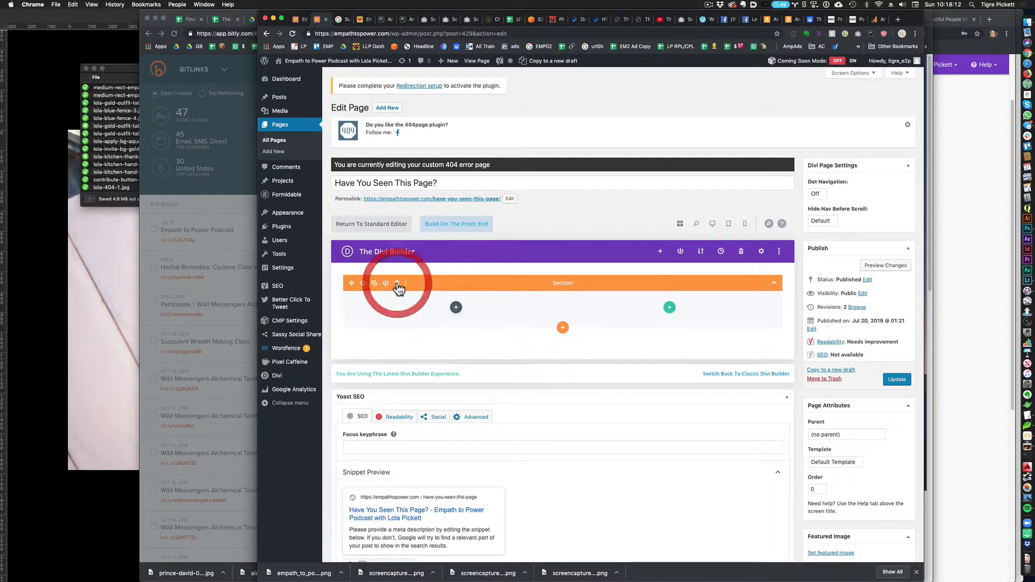
pyautogui.click(363, 284)
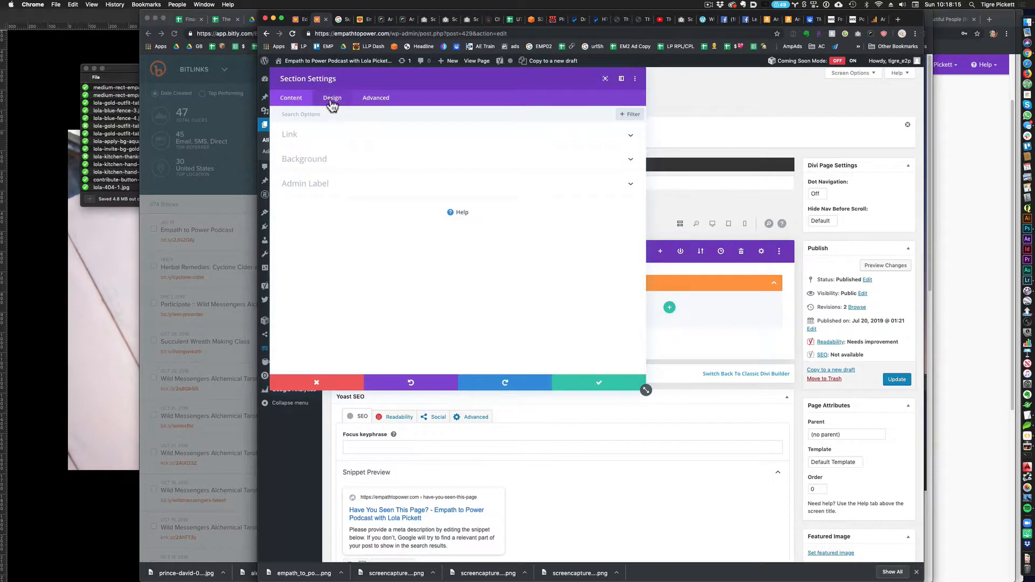
pyautogui.click(334, 159)
pyautogui.click(507, 151)
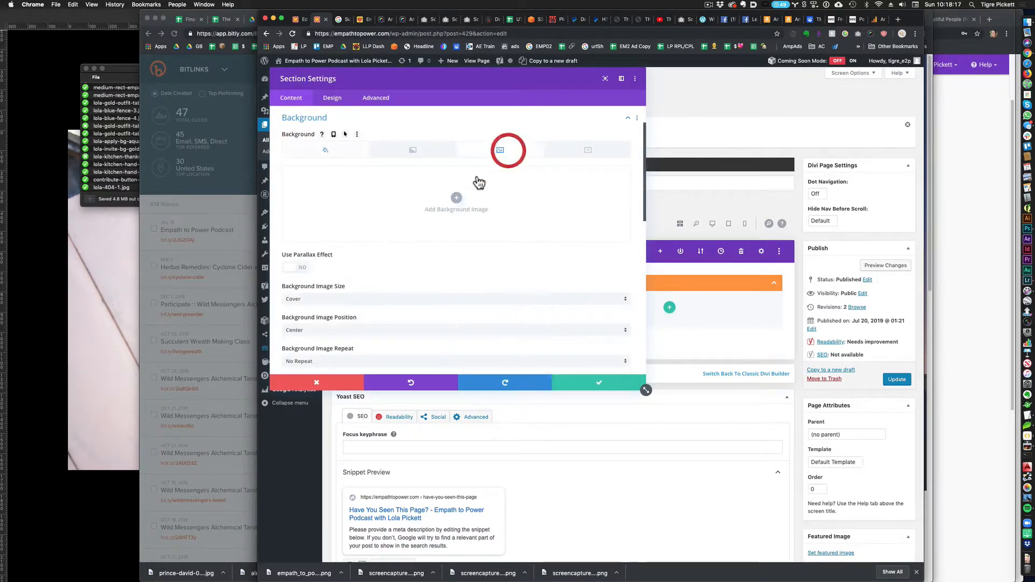
pyautogui.click(711, 352)
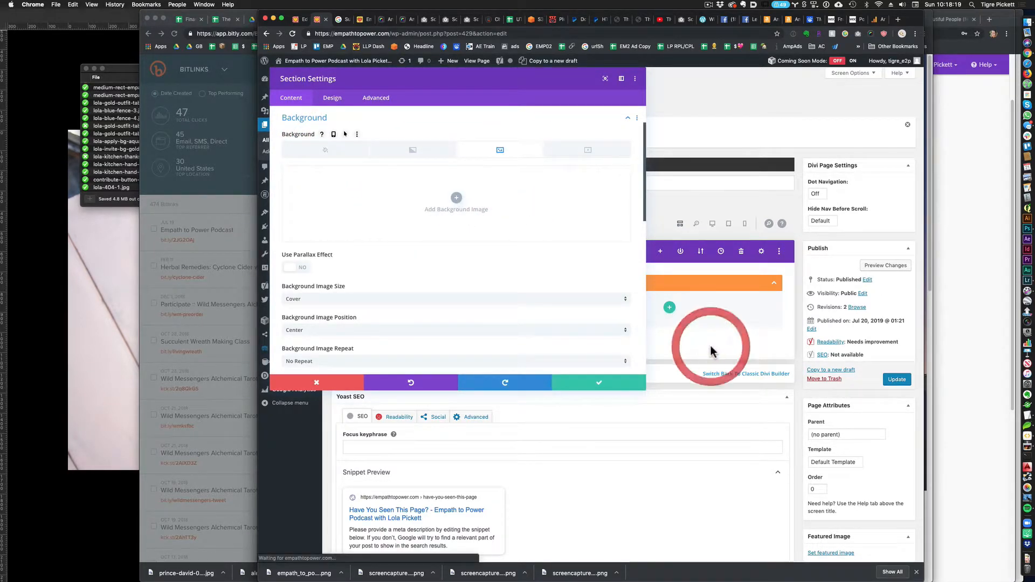
pyautogui.click(324, 383)
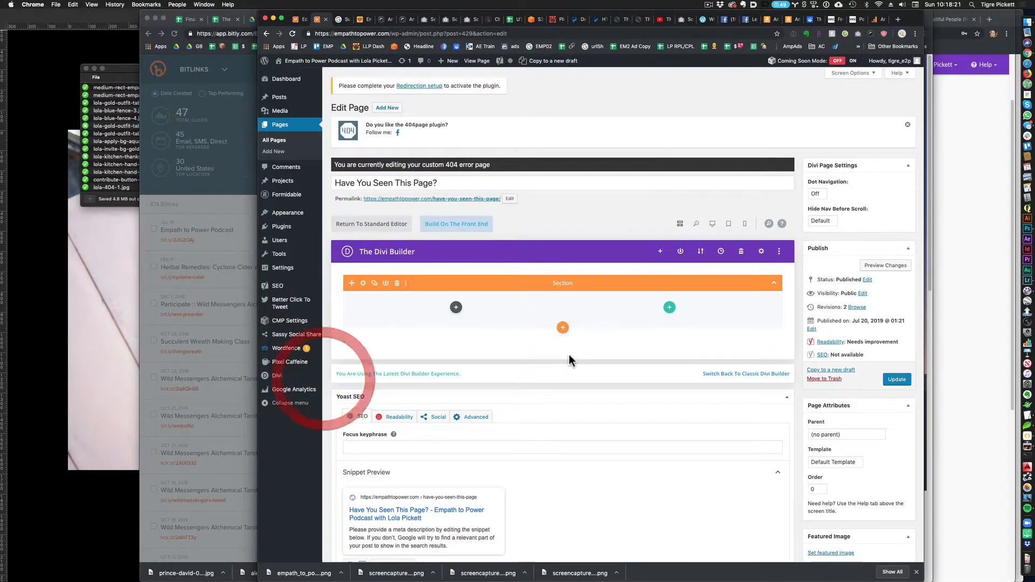
# Step: Copy the original section's styles onto the specialty section below it, then delete the original section
pyautogui.rightClick(425, 284)
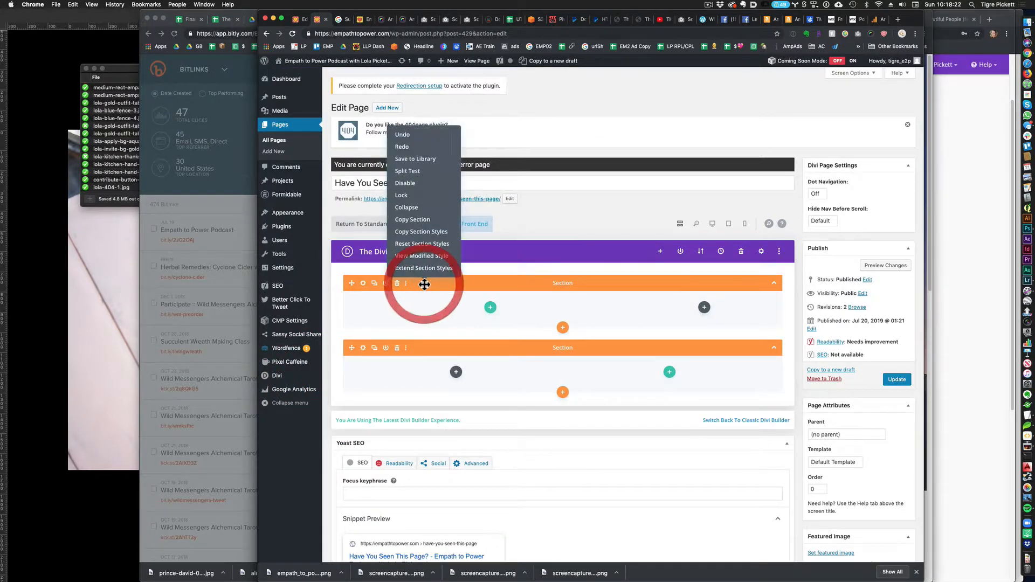
pyautogui.click(426, 231)
pyautogui.rightClick(429, 349)
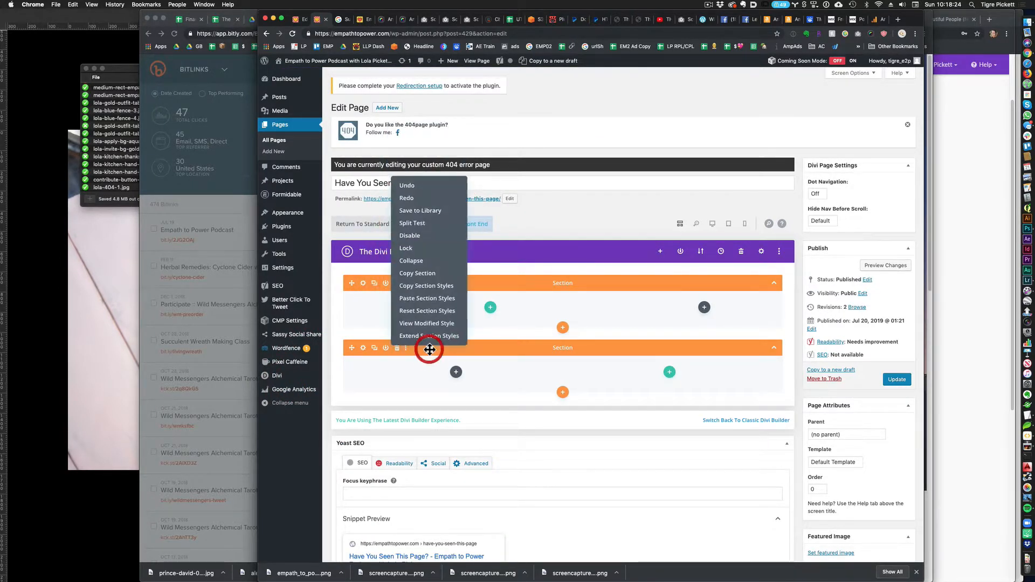
pyautogui.click(432, 298)
pyautogui.click(397, 283)
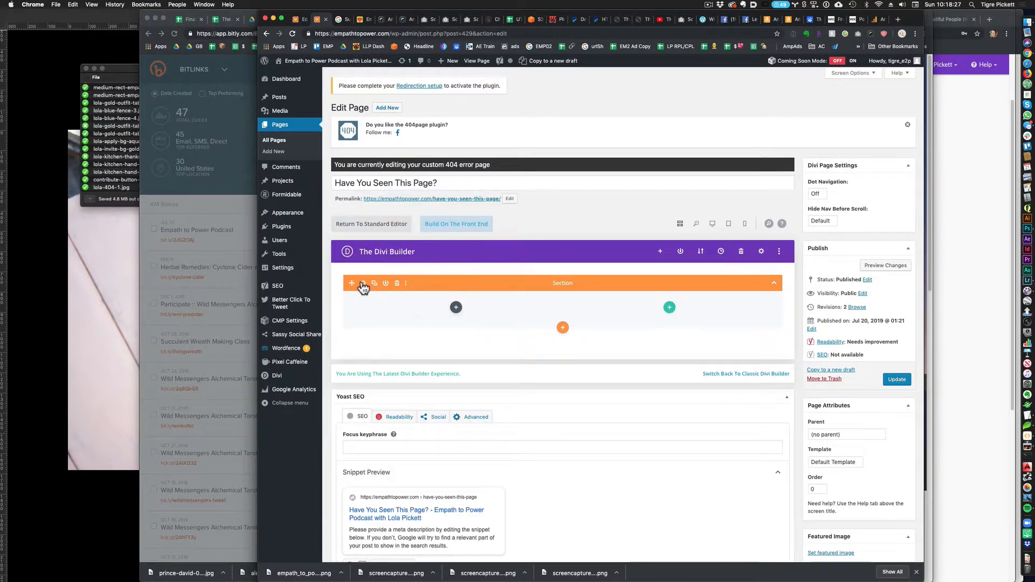
# Step: Set the specialty section's background gradient to run from the saved light pink to the saved golden yellow, and save the section
pyautogui.click(362, 283)
pyautogui.click(365, 154)
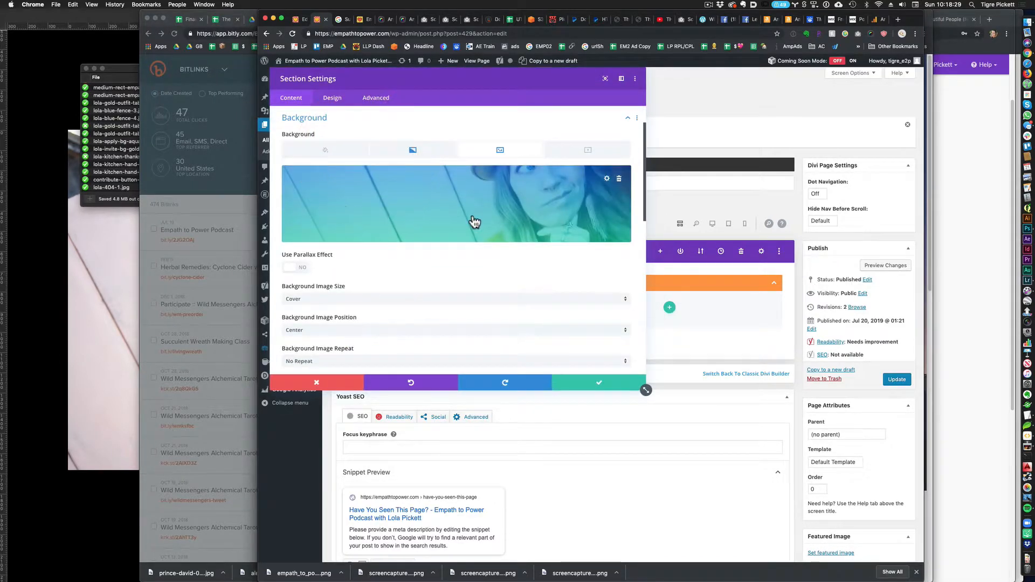
pyautogui.click(400, 151)
pyautogui.click(325, 258)
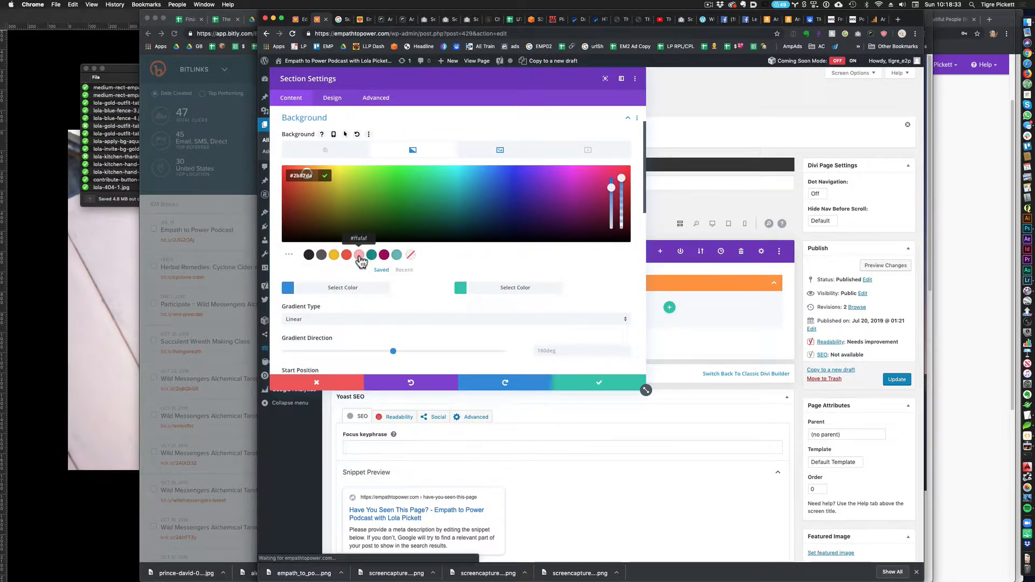
pyautogui.click(359, 256)
pyautogui.click(488, 287)
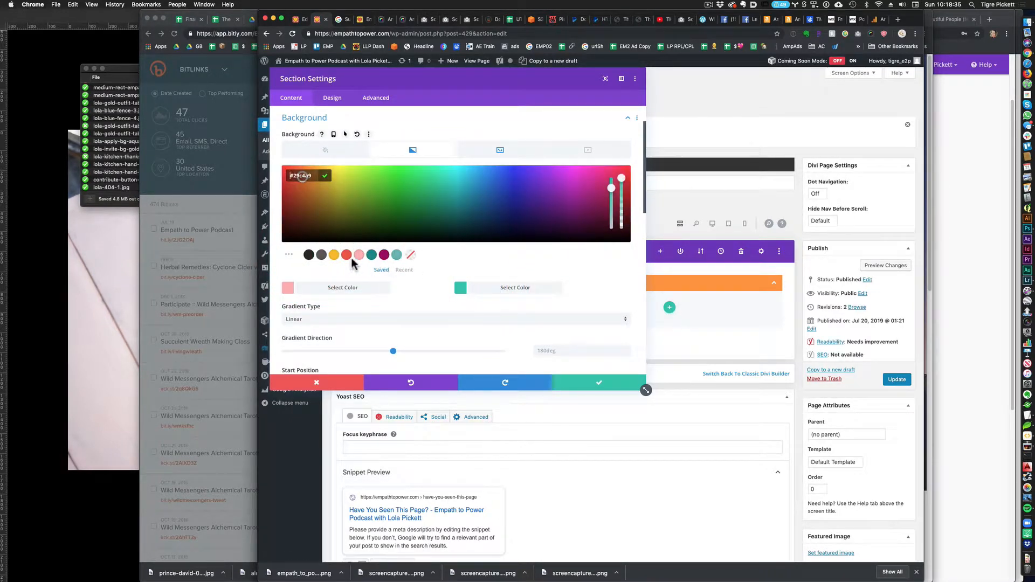
pyautogui.click(333, 254)
pyautogui.click(593, 382)
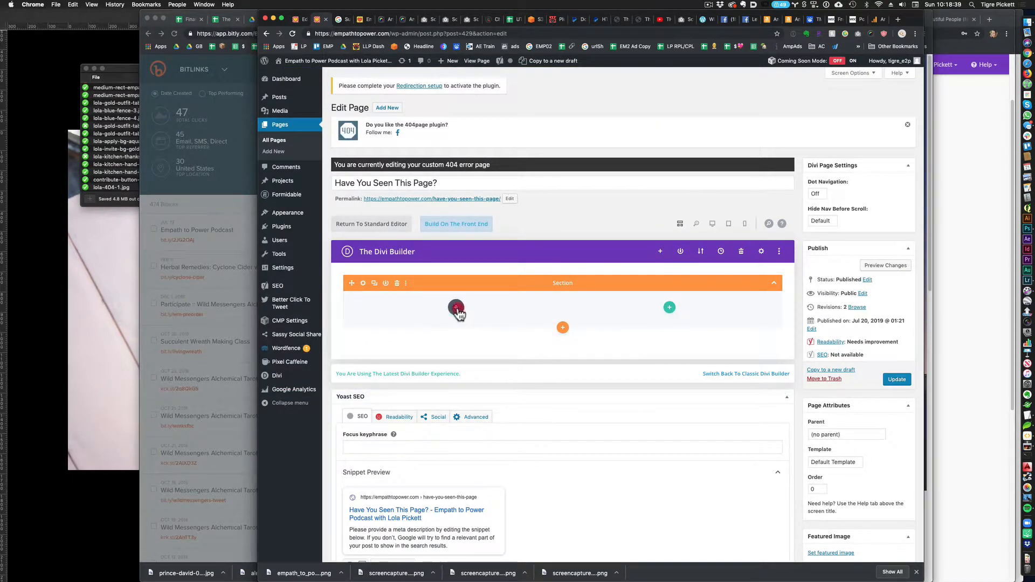
# Step: Add a Text module to the specialty section's full-height column
pyautogui.click(456, 308)
pyautogui.write('te')
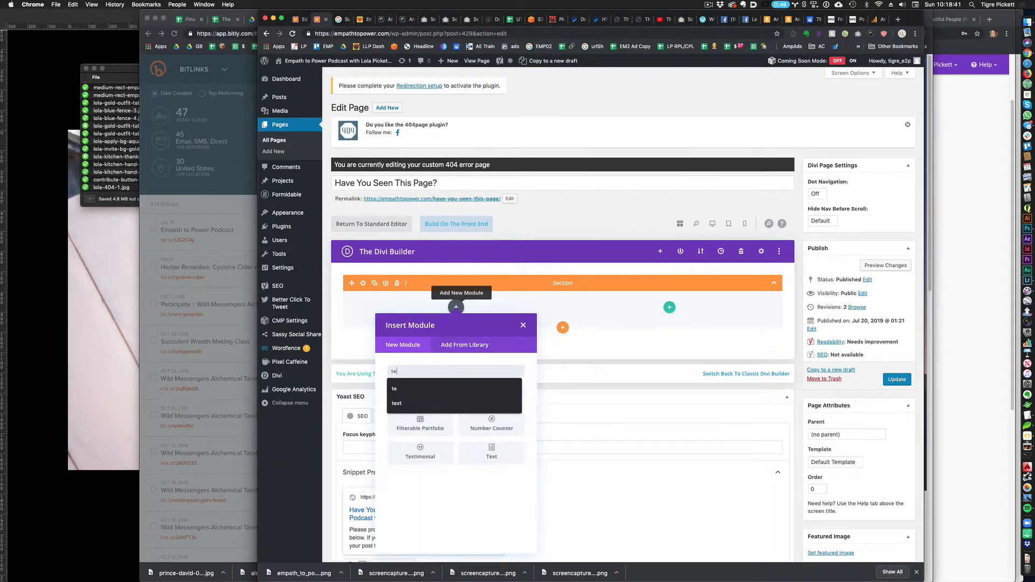
pyautogui.write('x')
pyautogui.click(432, 399)
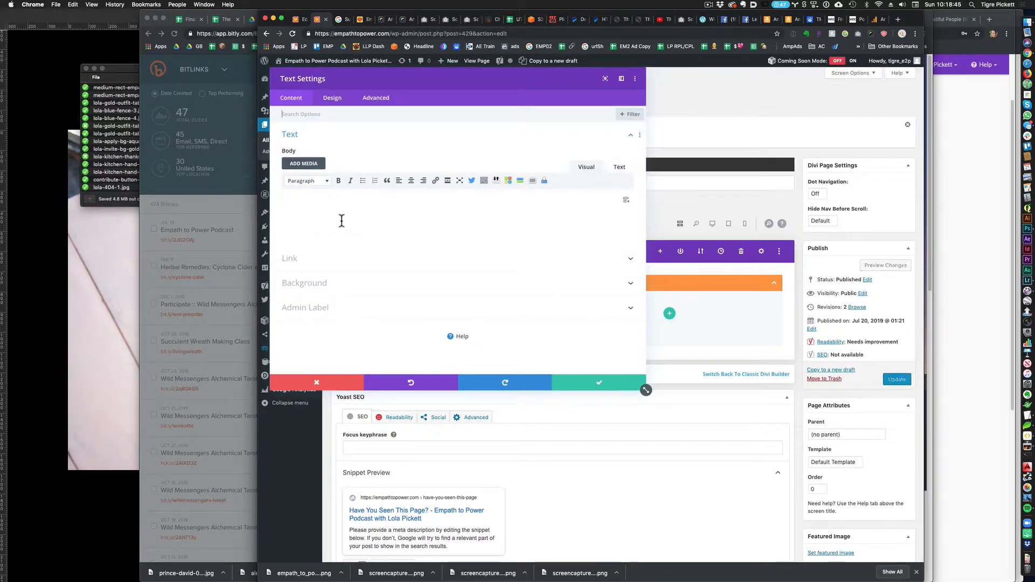
# Step: Clear the trial text from the module's body and use the dynamic Page Title as its content
pyautogui.click(339, 206)
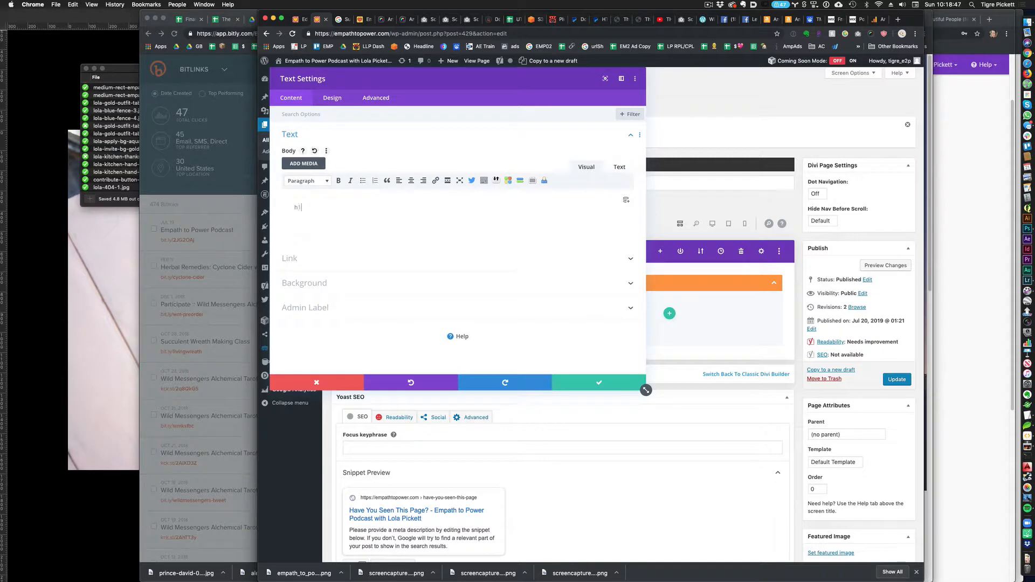
pyautogui.press('super+a')
pyautogui.press('BackSpace')
pyautogui.click(626, 201)
pyautogui.click(327, 169)
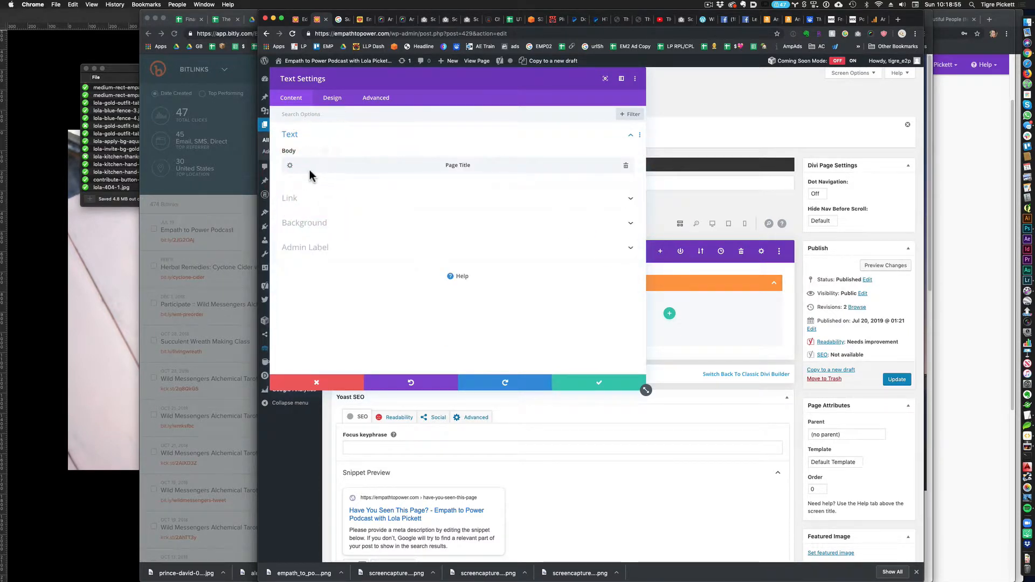
# Step: Wrap the dynamic page title in an H1 tag, with <h1> before it and </h1> after it
pyautogui.click(289, 165)
pyautogui.click(315, 192)
pyautogui.write('<h1>')
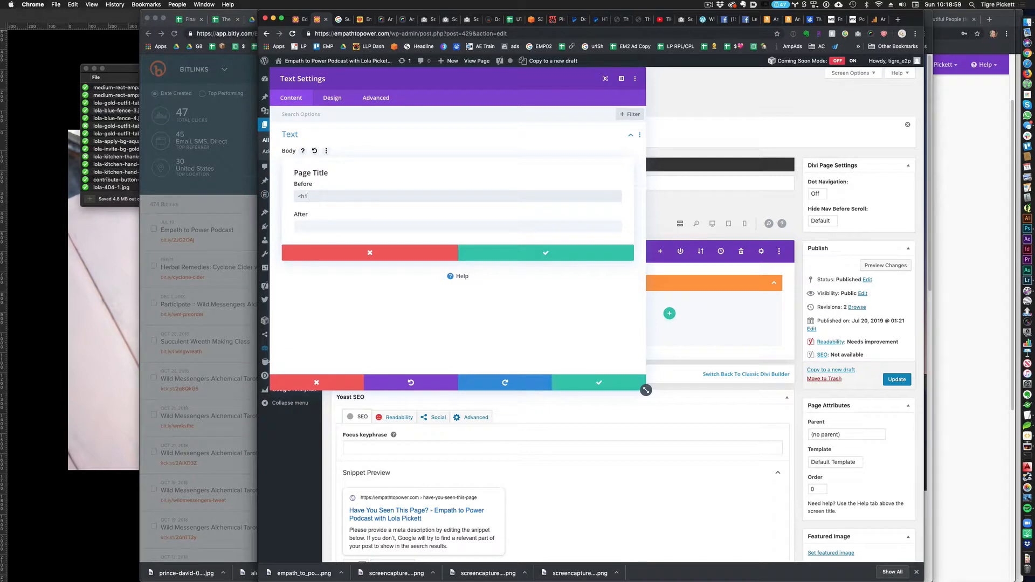
pyautogui.click(319, 226)
pyautogui.write('</h1>')
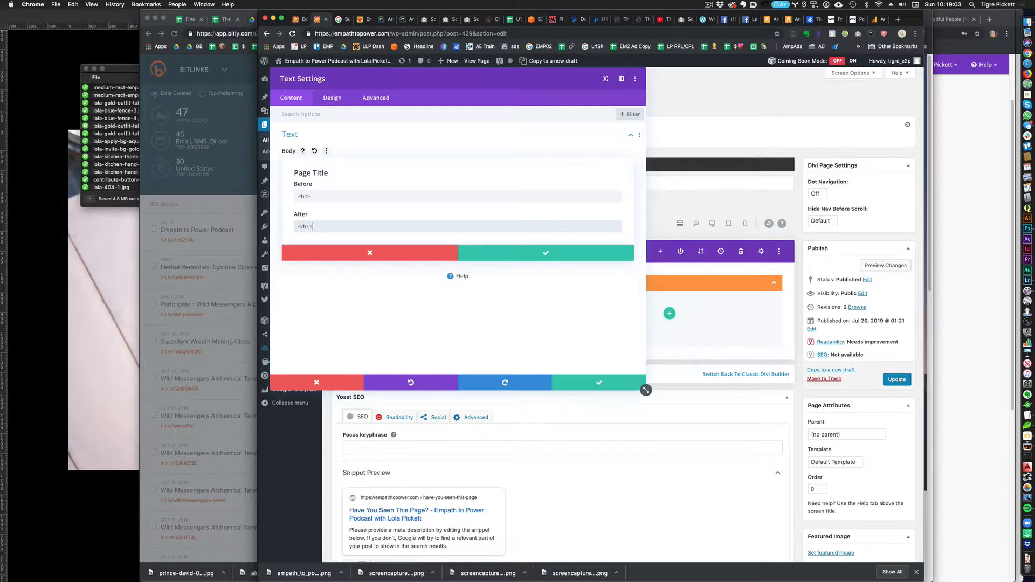
pyautogui.click(546, 255)
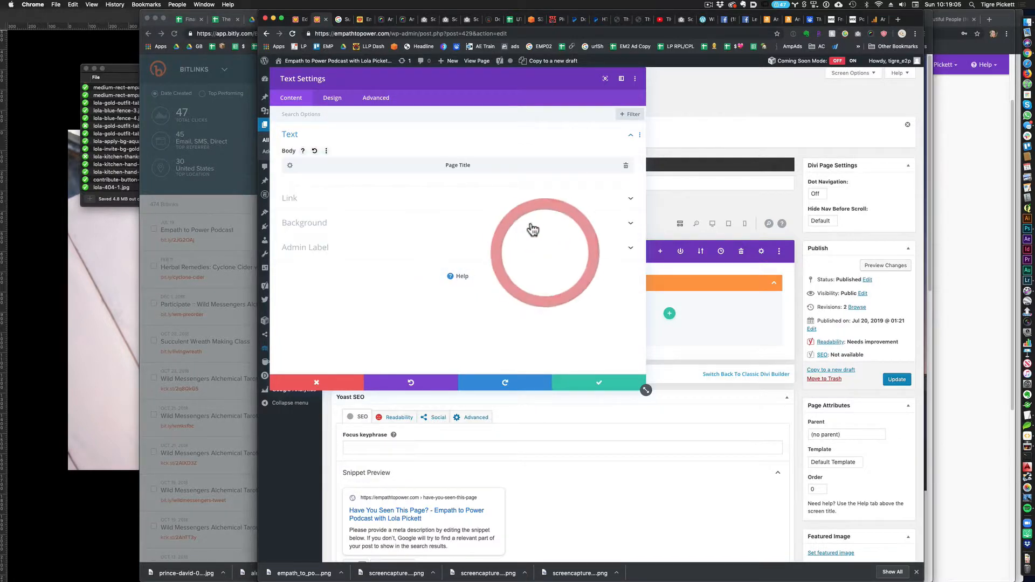
# Step: Set the text module's admin label to Page Title
pyautogui.click(395, 248)
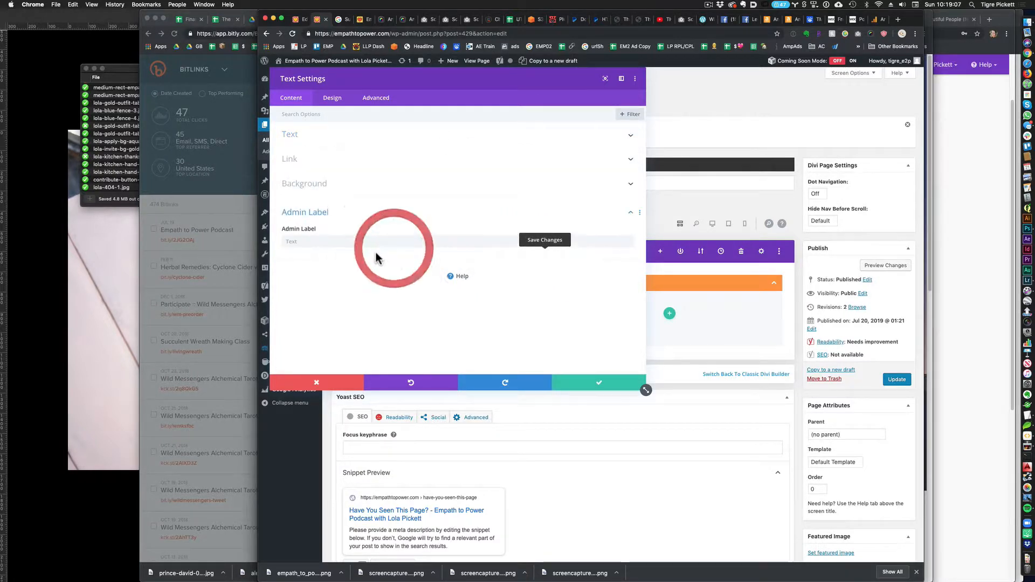
pyautogui.click(347, 241)
pyautogui.write('Page Title')
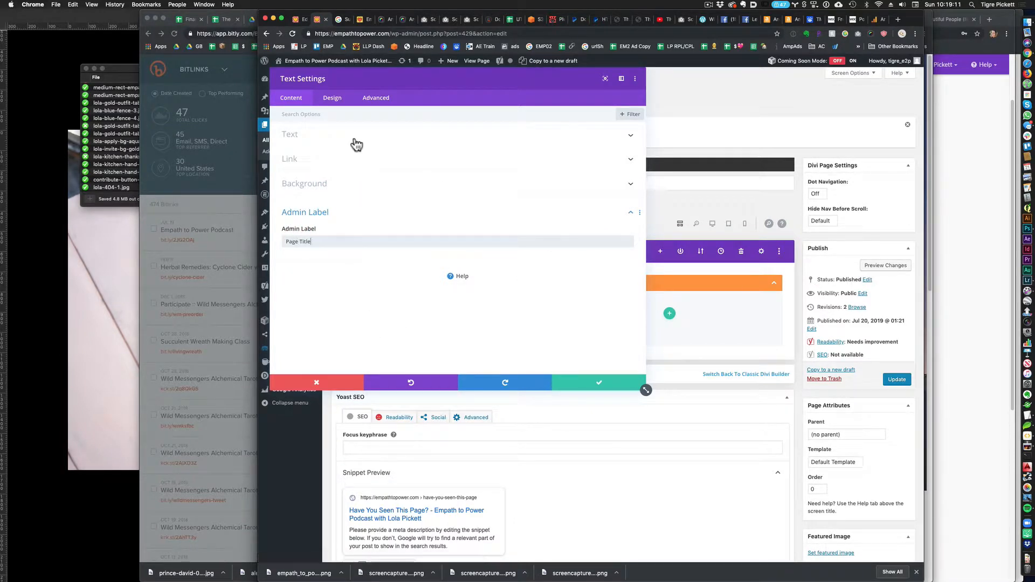
# Step: Set the module's H1 heading text size to 60px on desktop and 40px on tablet and phone
pyautogui.click(332, 98)
pyautogui.click(313, 141)
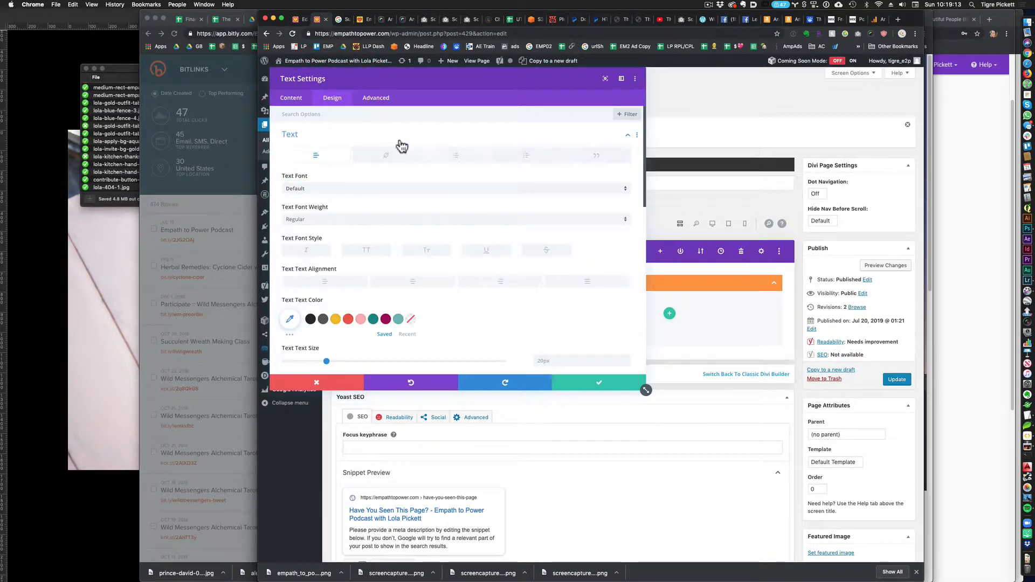
pyautogui.scroll(-1, 380, 199)
pyautogui.scroll(-6, 348, 232)
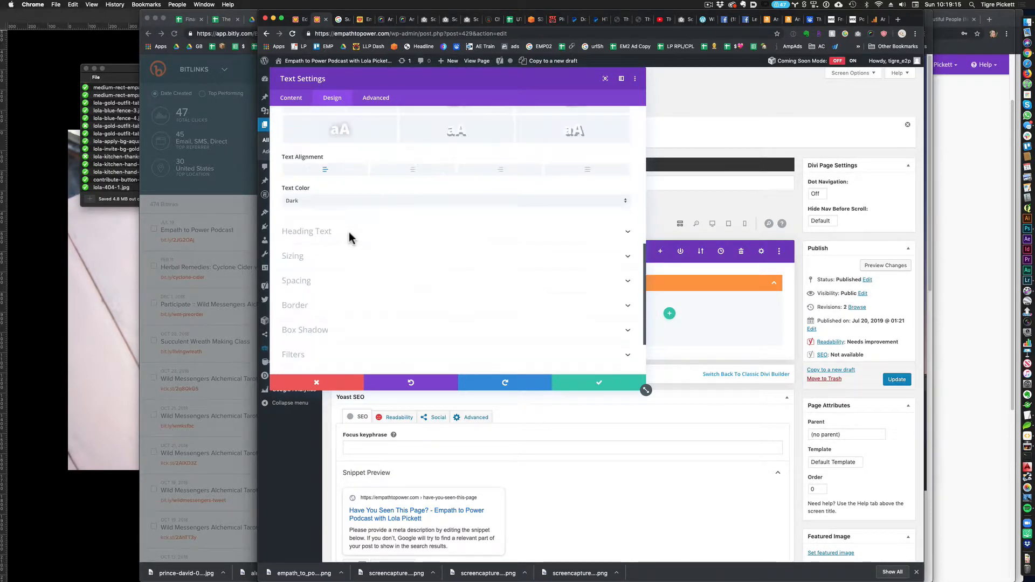
pyautogui.click(351, 232)
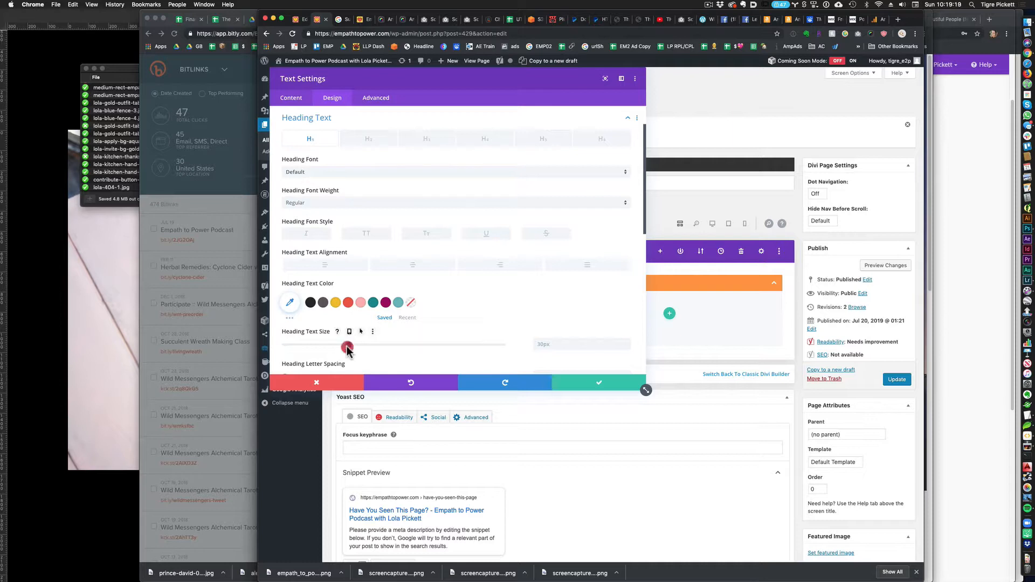
pyautogui.moveTo(347, 349); pyautogui.dragTo(408, 349)
pyautogui.click(348, 331)
pyautogui.click(445, 351)
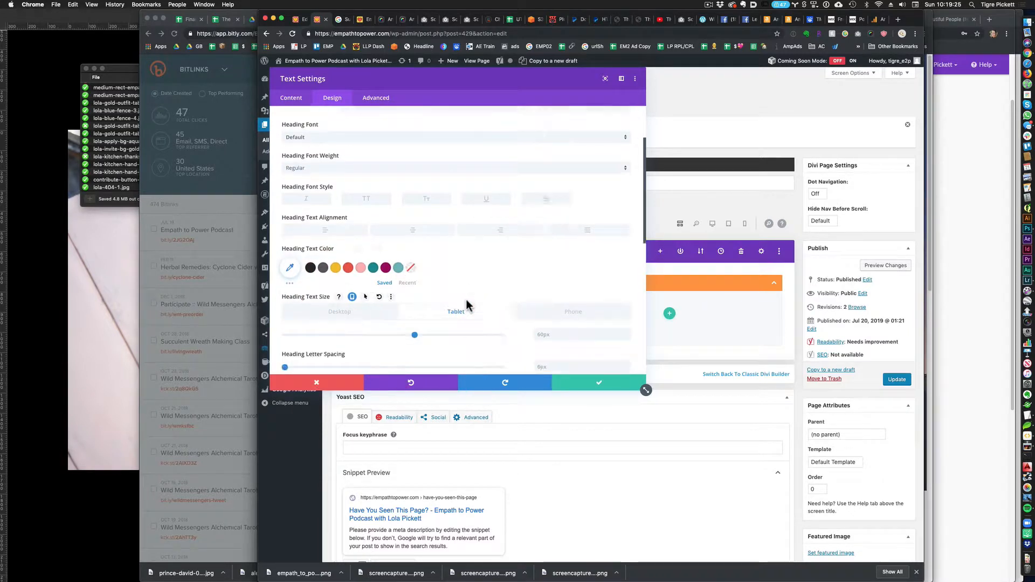
pyautogui.scroll(-3, 399, 277)
pyautogui.moveTo(415, 264); pyautogui.dragTo(370, 264)
pyautogui.click(606, 241)
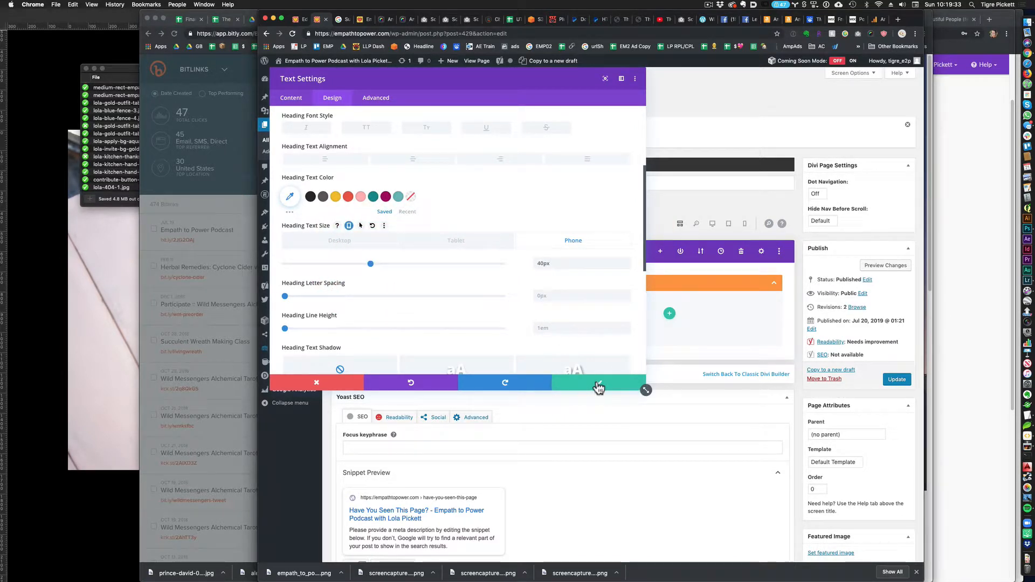
# Step: Color the H1 heading with the saved red #ed533f and apply the first-row middle text shadow preset, then save and preview the page
pyautogui.click(348, 198)
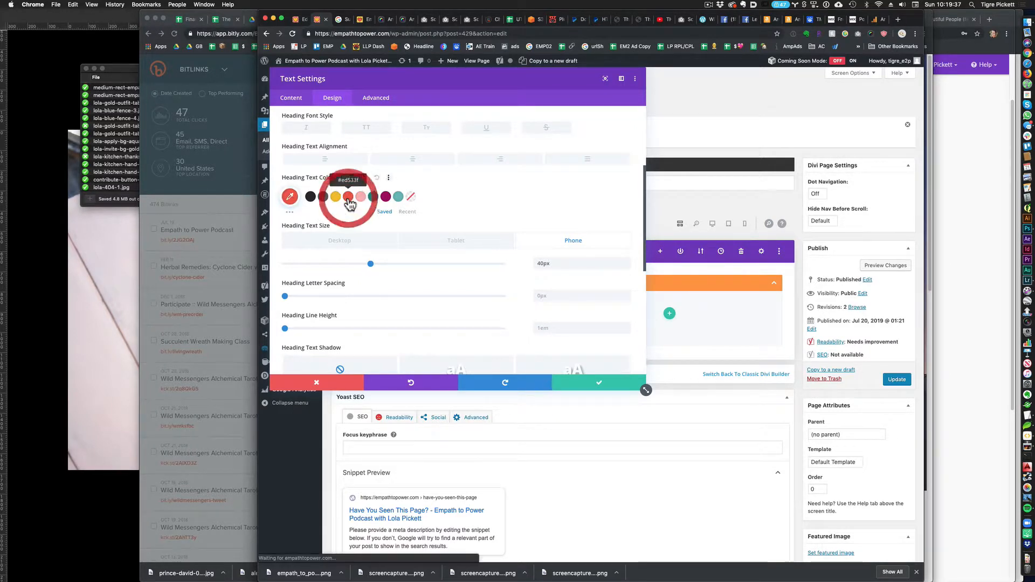
pyautogui.scroll(-3, 486, 244)
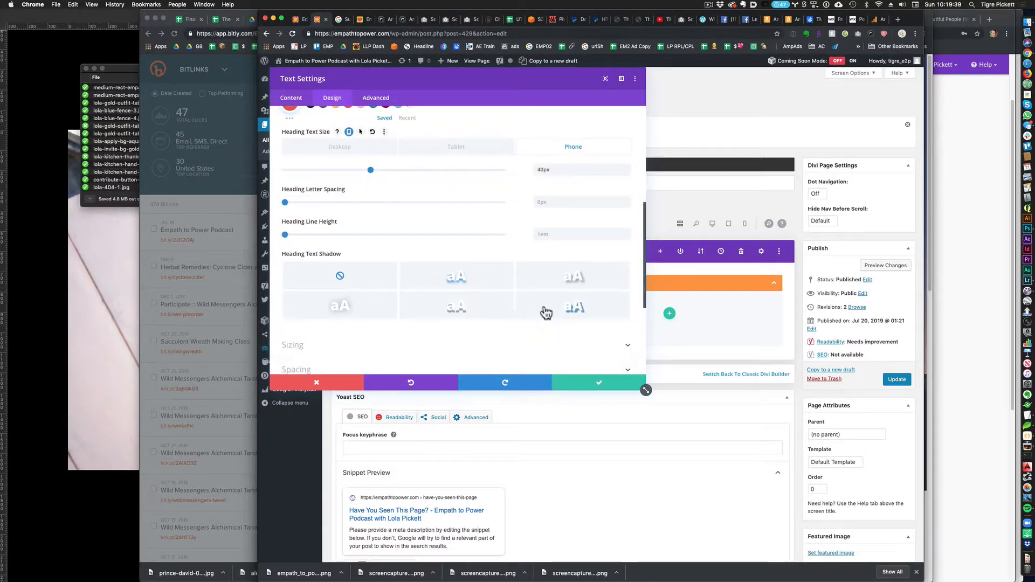
pyautogui.click(573, 285)
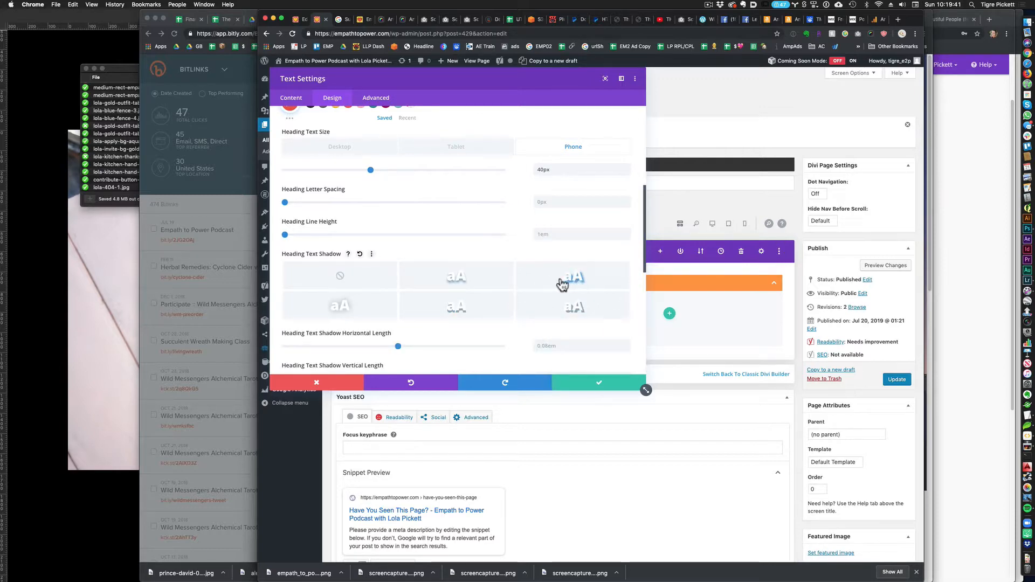
pyautogui.click(472, 278)
pyautogui.click(599, 384)
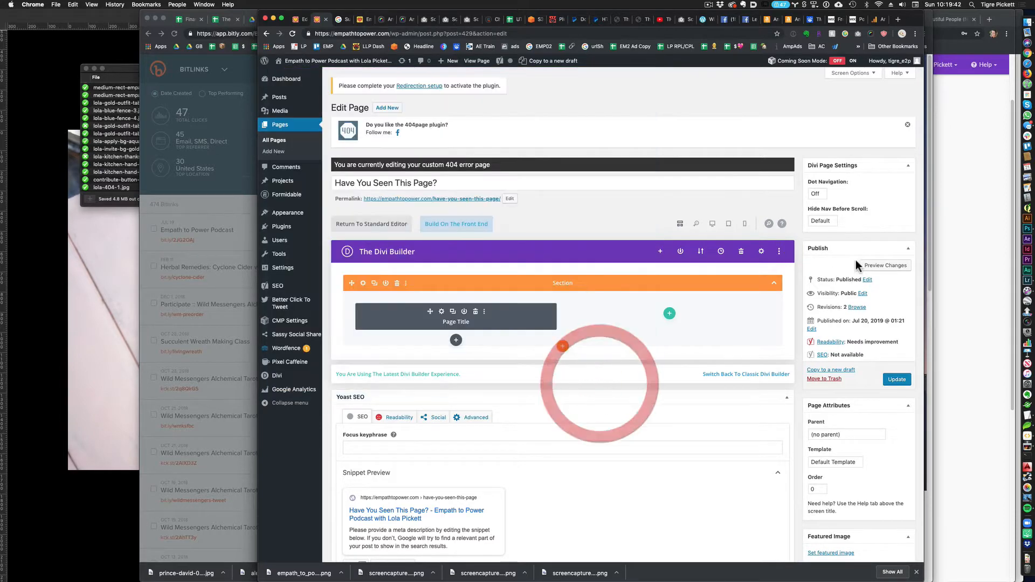
pyautogui.click(891, 264)
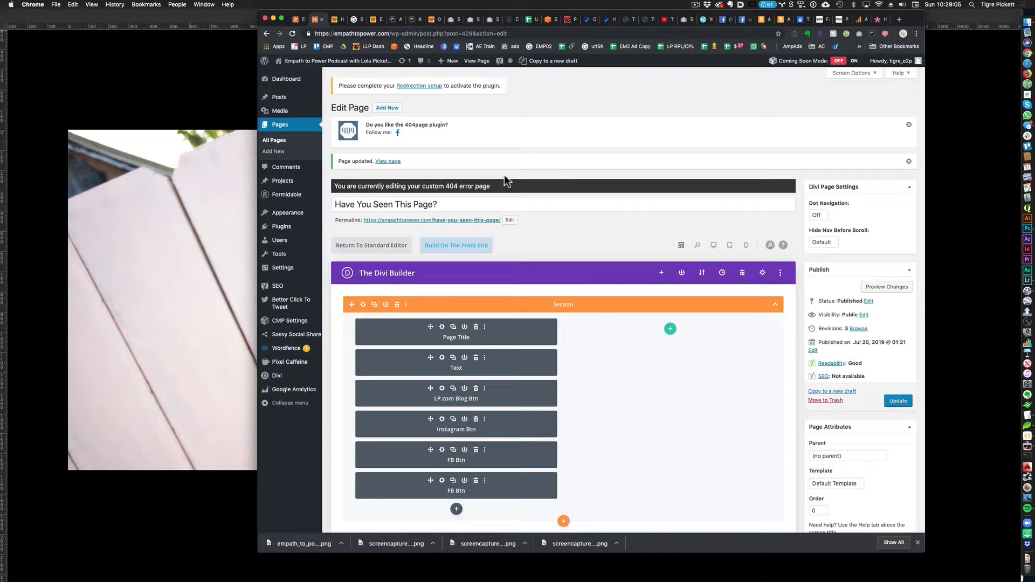
# Step: Examine the full-screen section CSS snippet for the Main Element in the Elegant Themes article, then return to the page editor
pyautogui.click(879, 21)
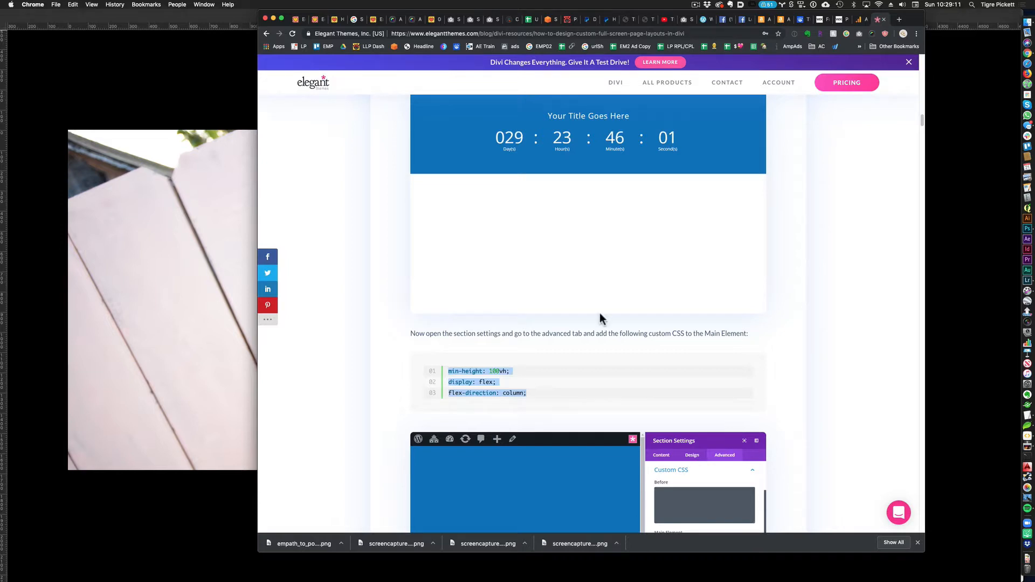
pyautogui.click(533, 397)
pyautogui.moveTo(448, 380); pyautogui.dragTo(446, 371)
pyautogui.click(318, 20)
# Step: Examine the custom CSS in the Main Element of the specialty section's settings
pyautogui.click(363, 305)
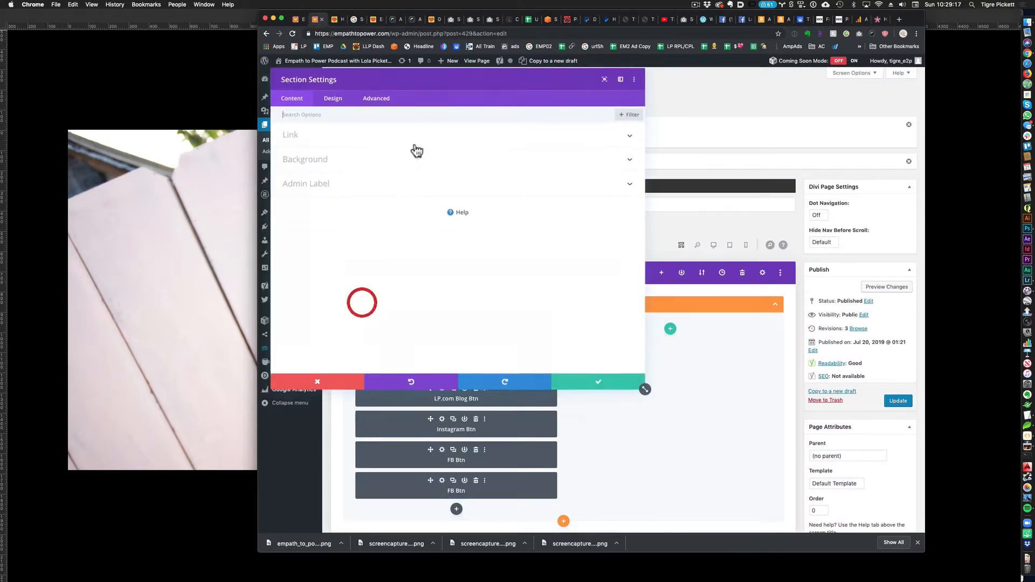
pyautogui.click(377, 99)
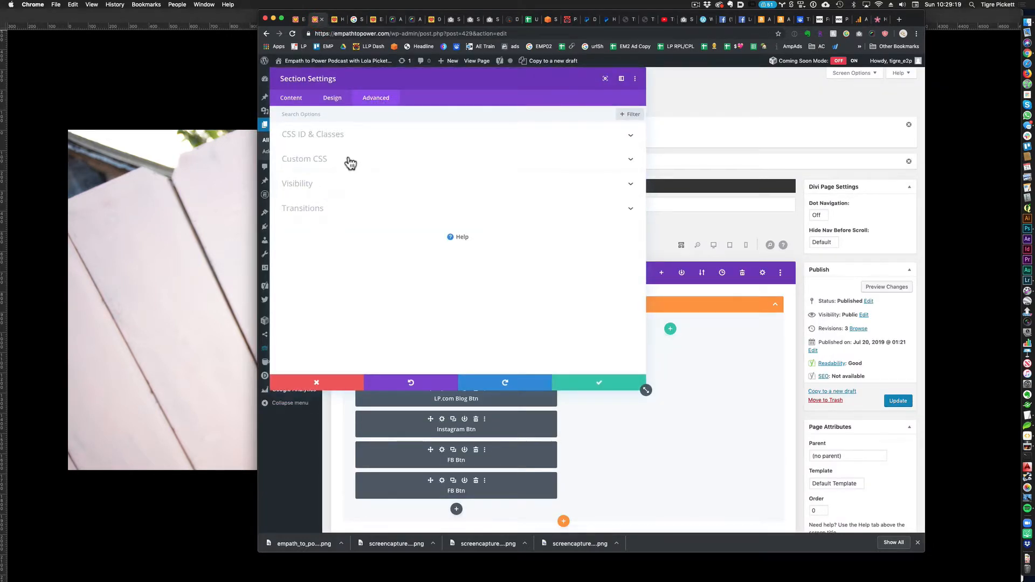
pyautogui.click(345, 159)
pyautogui.moveTo(397, 241); pyautogui.dragTo(290, 213)
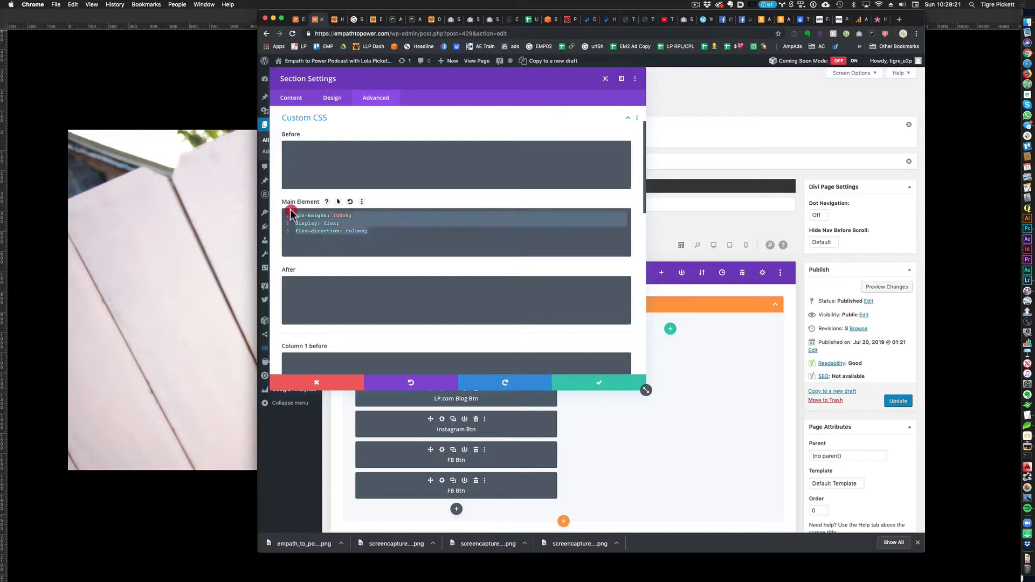
pyautogui.click(363, 222)
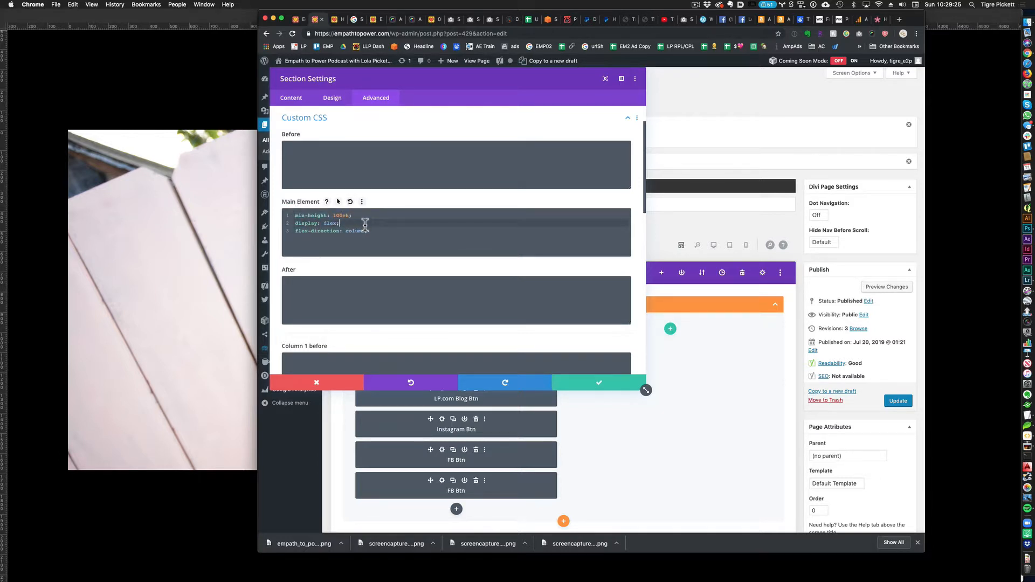
# Step: Set the section's Main Element CSS min-height to 95vh and save the section settings
pyautogui.click(334, 214)
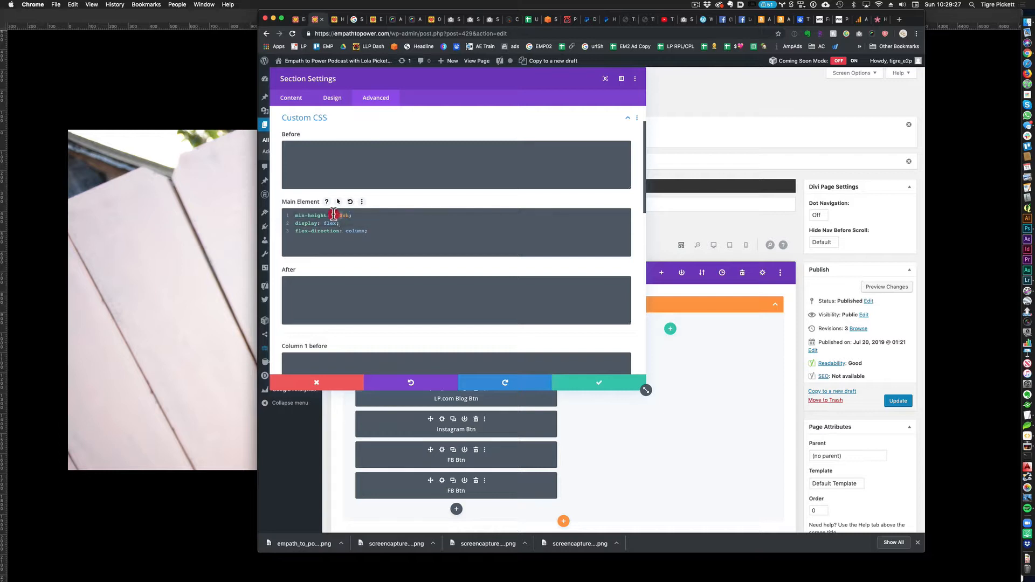
pyautogui.press('Delete')
pyautogui.press('Delete')
pyautogui.press('Delete')
pyautogui.write('95')
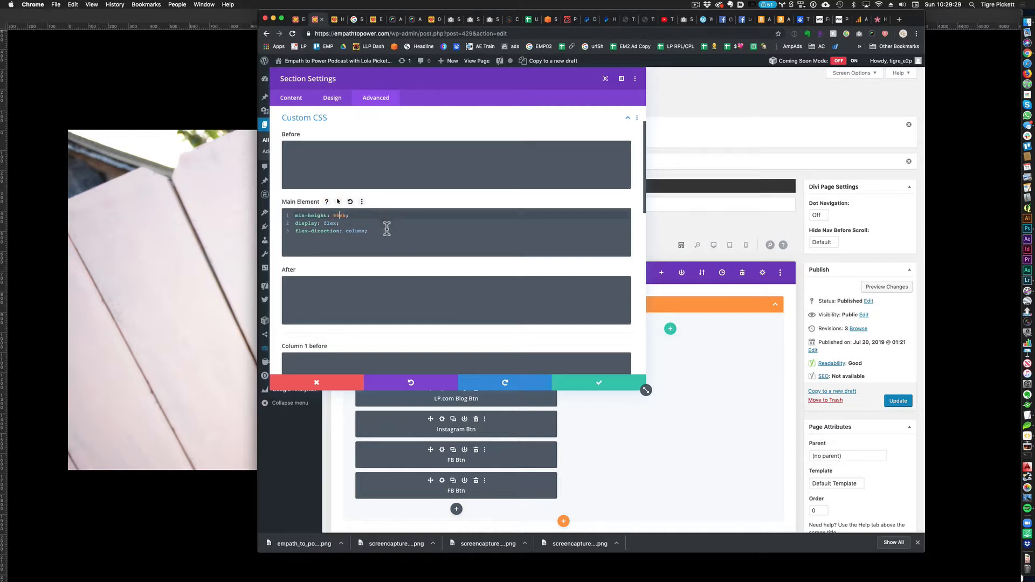
pyautogui.click(386, 230)
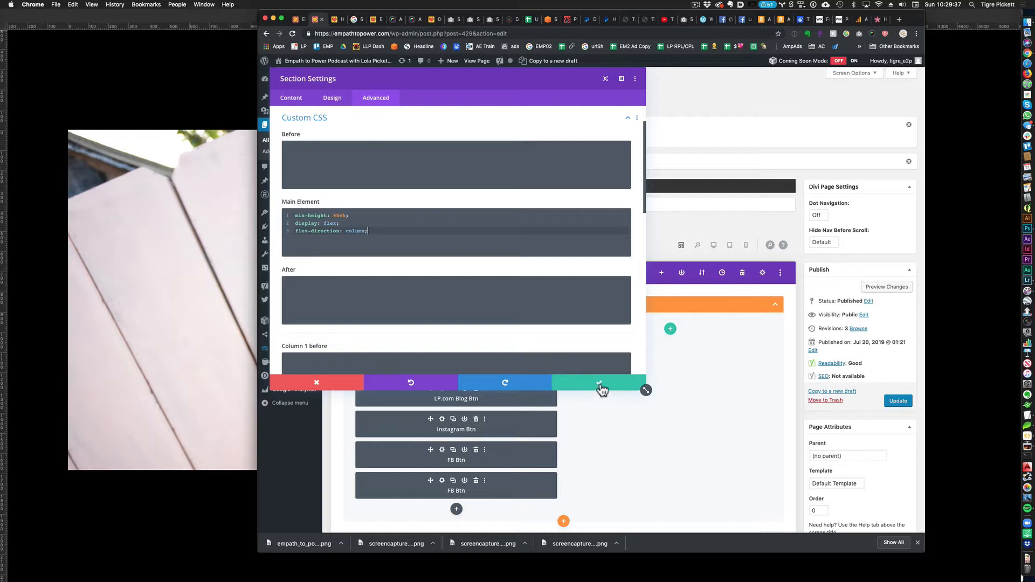
pyautogui.click(599, 383)
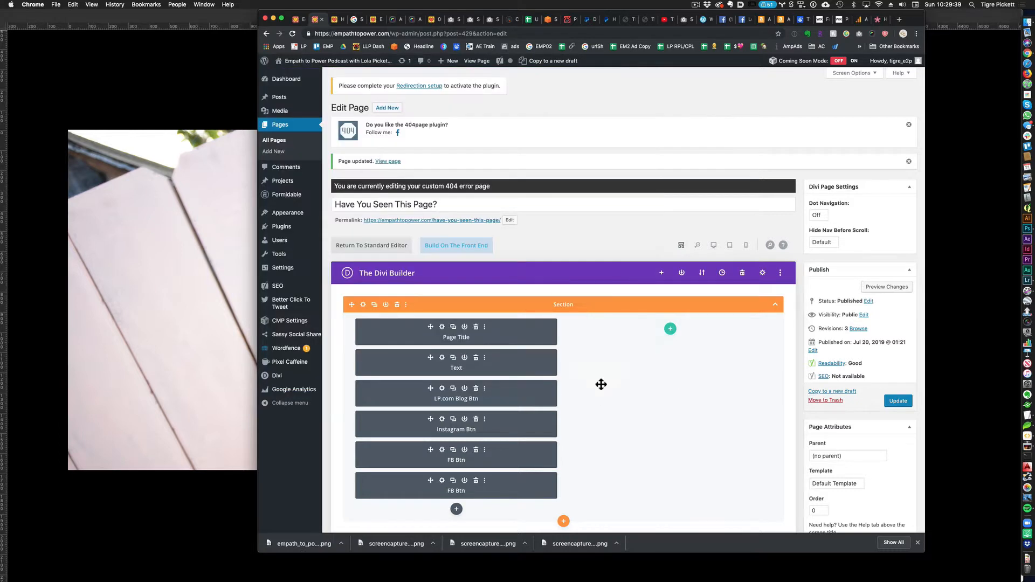
# Step: Remove the heading text shadow from the Page Title module and save its settings
pyautogui.click(442, 329)
pyautogui.click(330, 99)
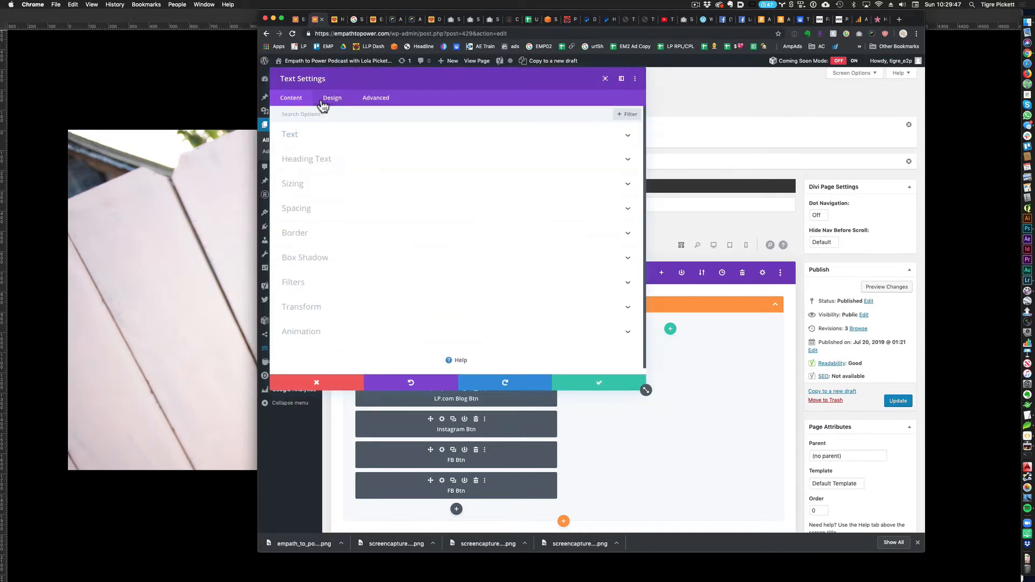
pyautogui.click(311, 160)
pyautogui.scroll(-10, 405, 242)
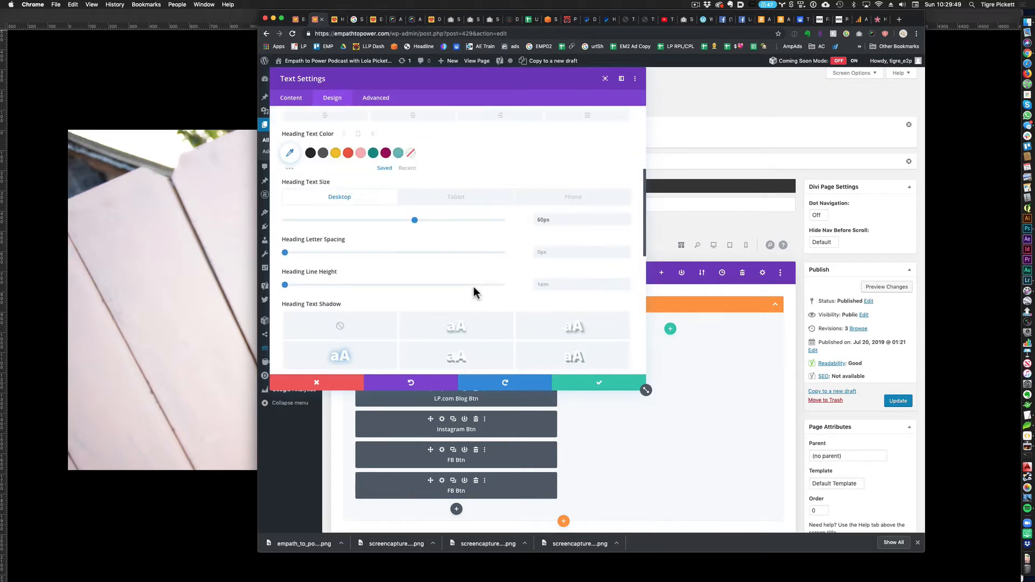
pyautogui.click(344, 169)
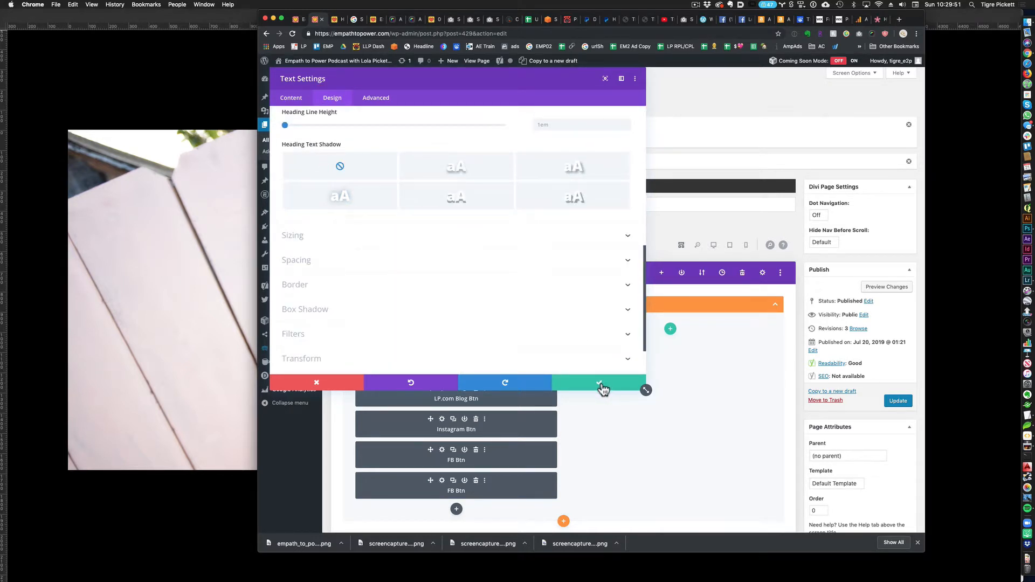
pyautogui.click(600, 385)
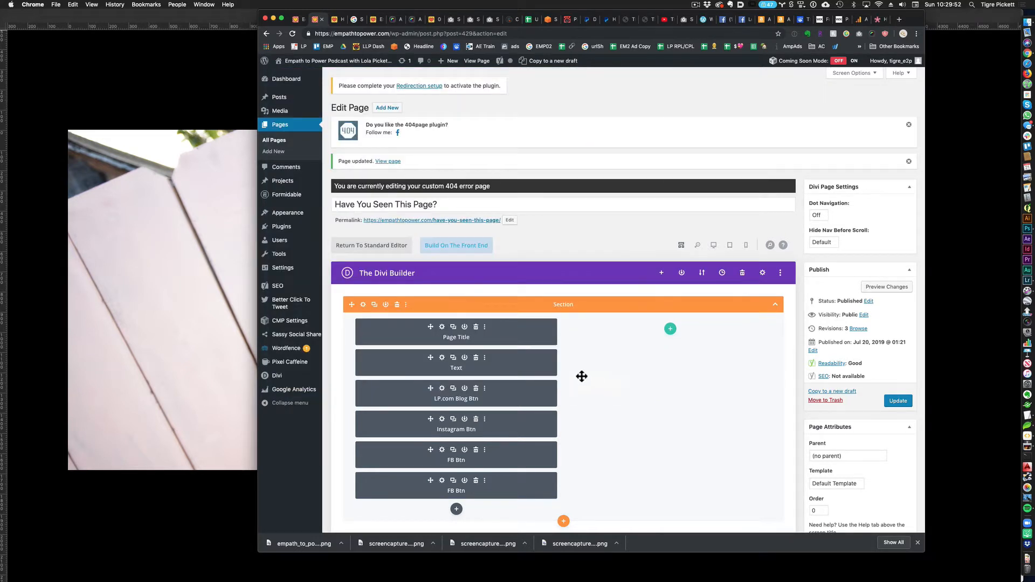
# Step: Slightly increase the text line height of the Text module below the page title and save its settings
pyautogui.click(442, 360)
pyautogui.click(351, 207)
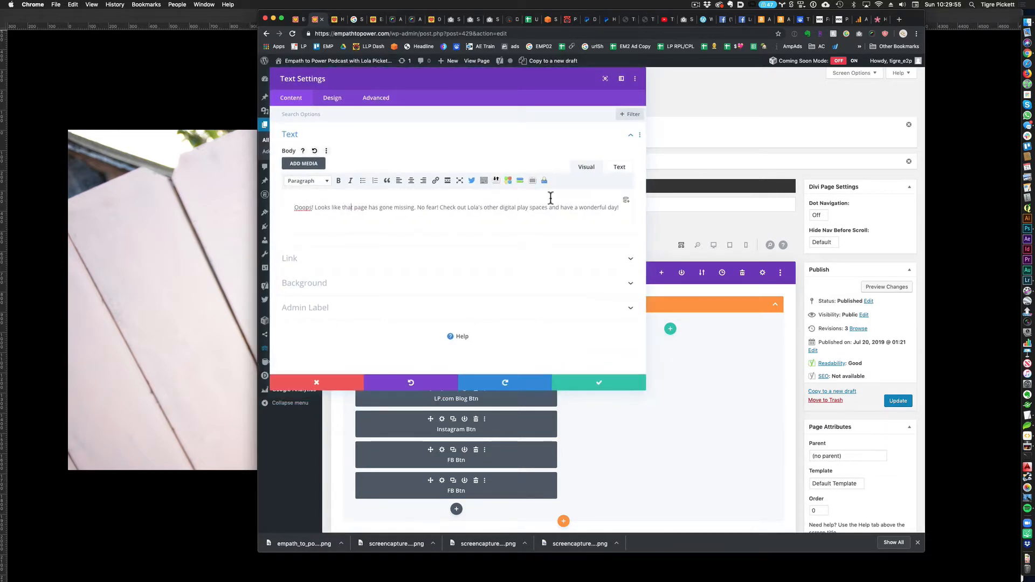
pyautogui.click(326, 97)
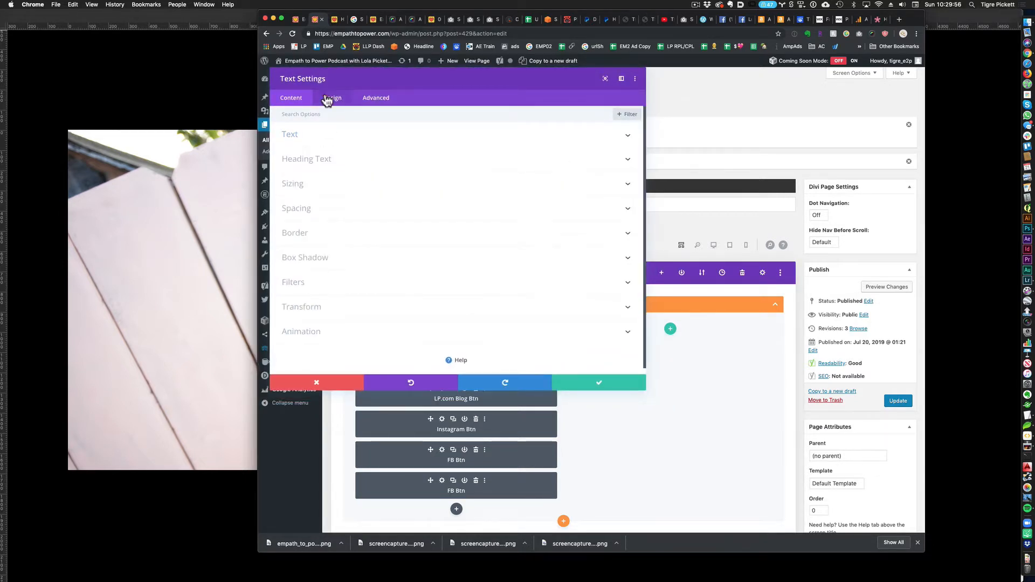
pyautogui.click(310, 141)
pyautogui.scroll(-3, 378, 318)
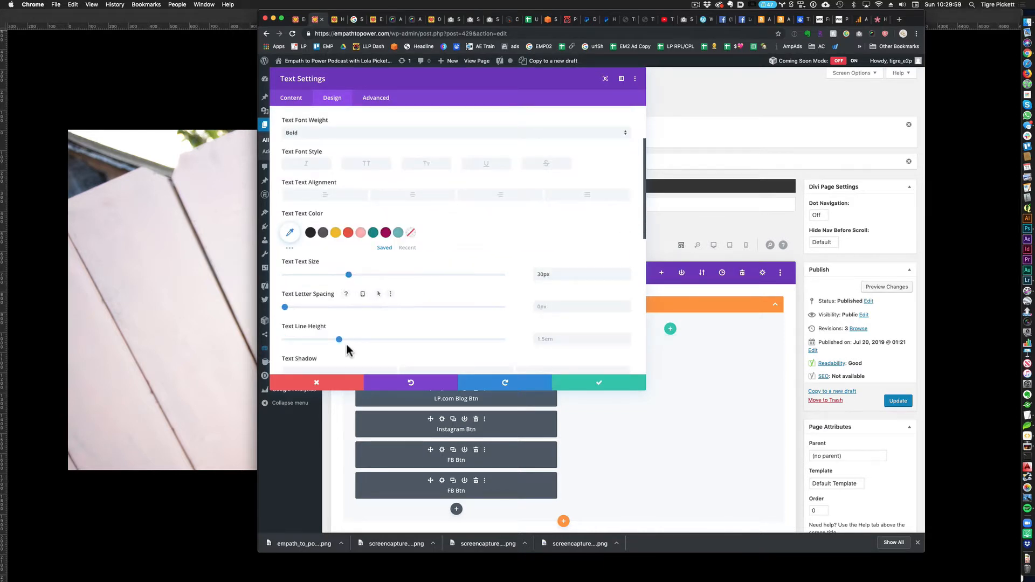
pyautogui.moveTo(339, 340); pyautogui.dragTo(349, 339)
pyautogui.click(591, 383)
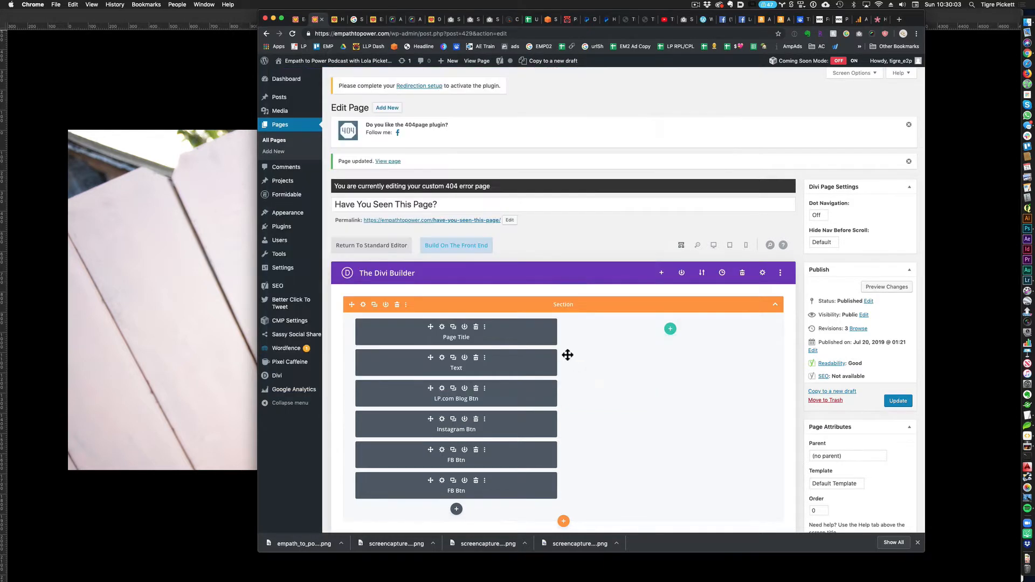
# Step: Change the Page Title module's text color option from Light to Dark and save its settings
pyautogui.click(713, 245)
pyautogui.scroll(-5, 735, 403)
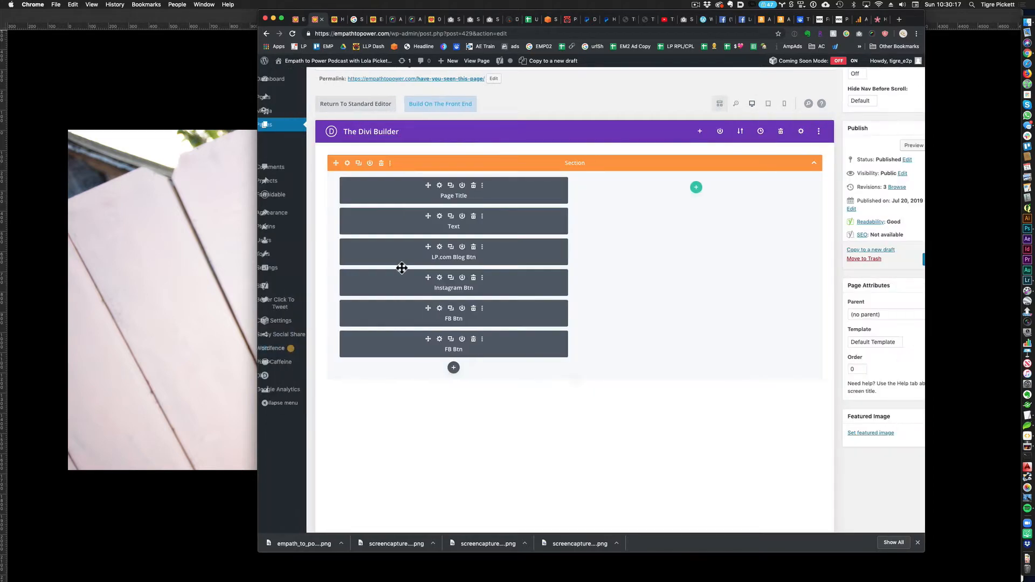
pyautogui.click(441, 185)
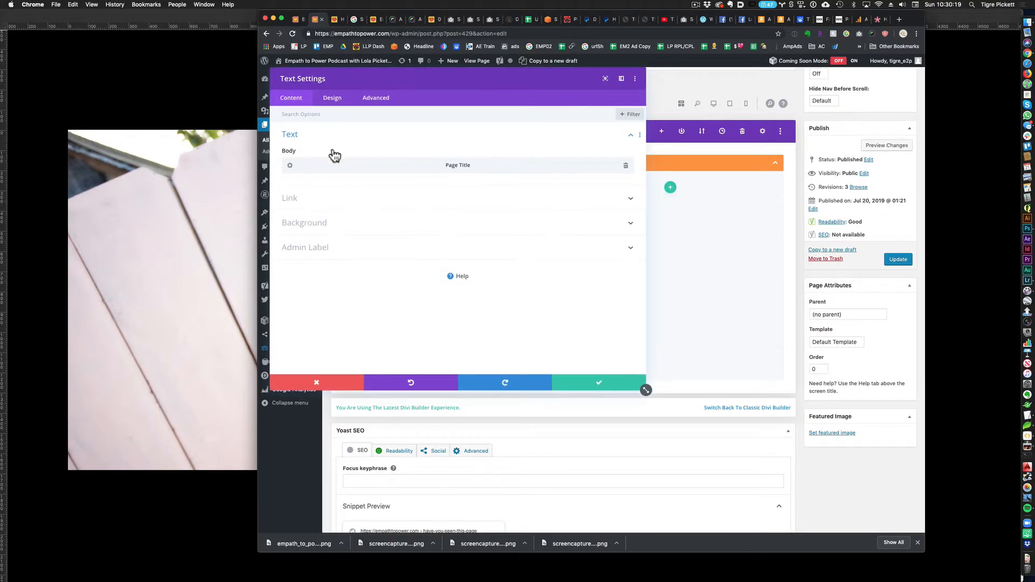
pyautogui.click(331, 98)
pyautogui.click(326, 134)
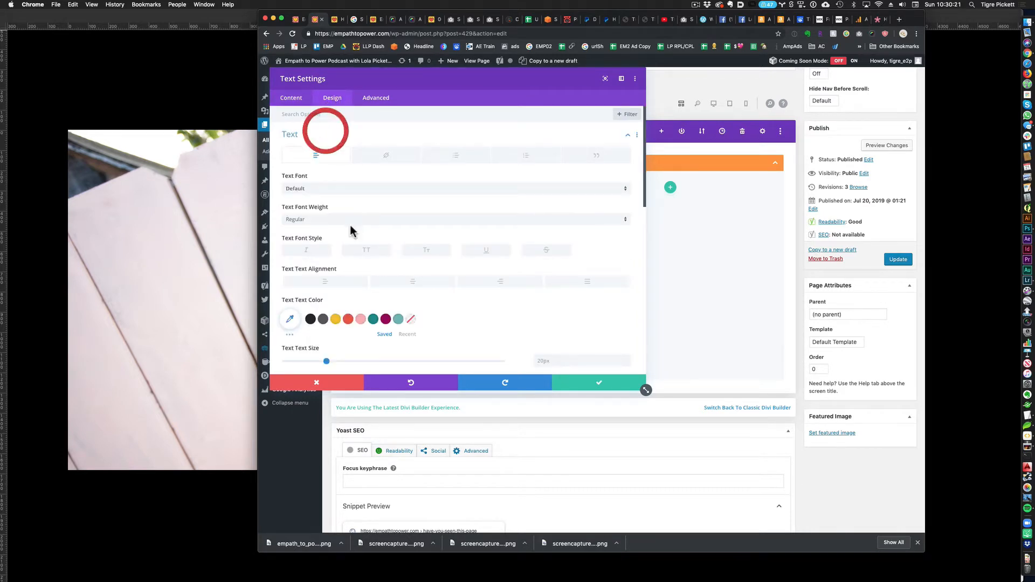
pyautogui.scroll(-5, 331, 247)
pyautogui.scroll(-3, 318, 323)
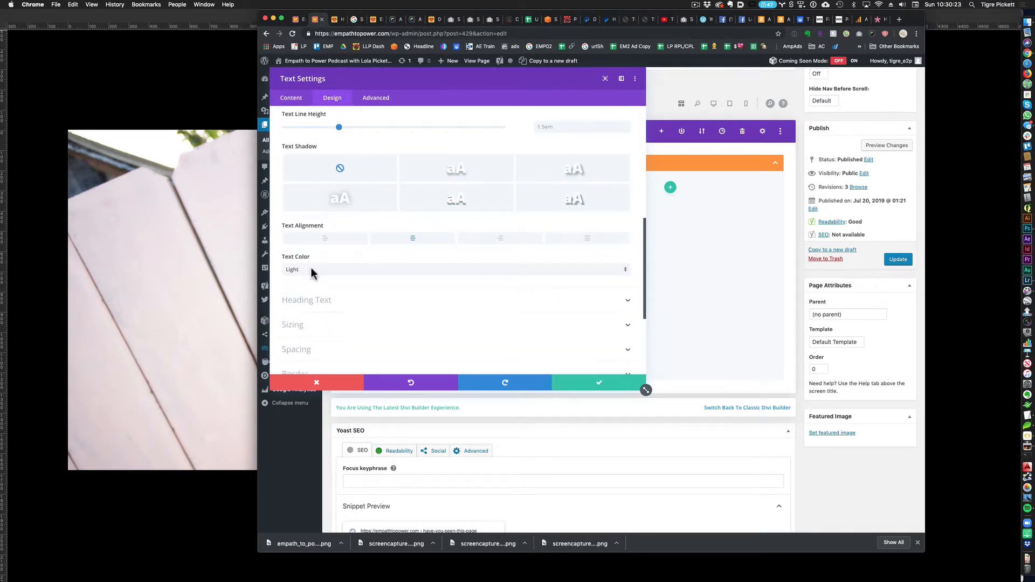
pyautogui.click(310, 269)
pyautogui.click(312, 291)
pyautogui.click(589, 384)
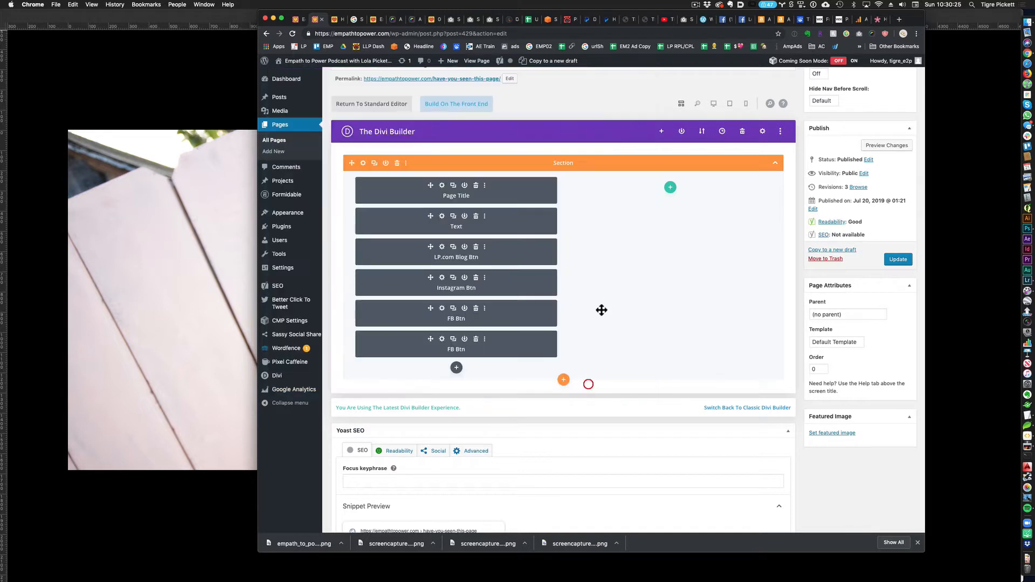
# Step: Change the Instagram button's text to "Lola on Instagram" and save it
pyautogui.click(441, 277)
pyautogui.moveTo(321, 165); pyautogui.dragTo(249, 152)
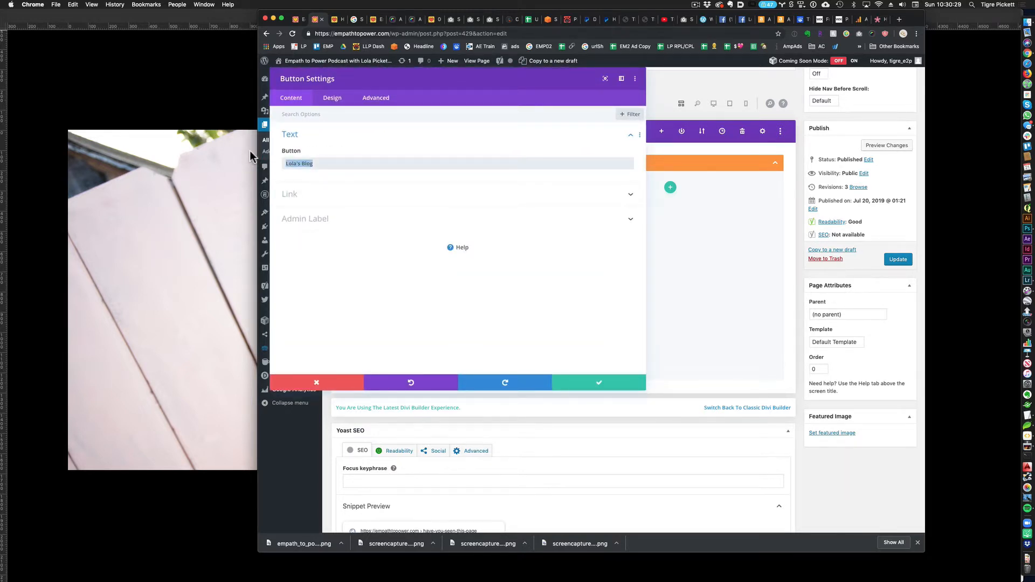
pyautogui.write('Lola on In')
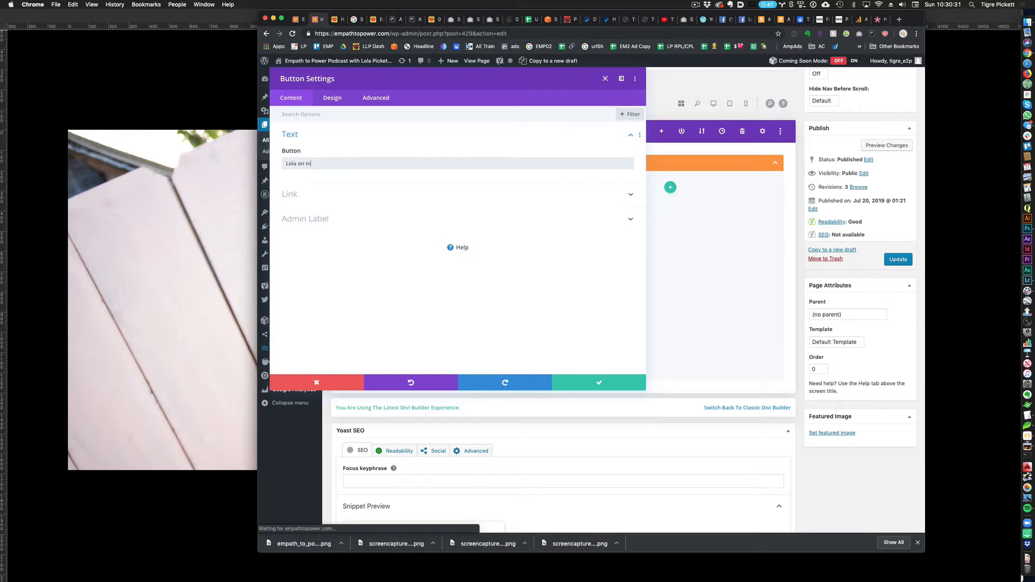
pyautogui.write('stagram')
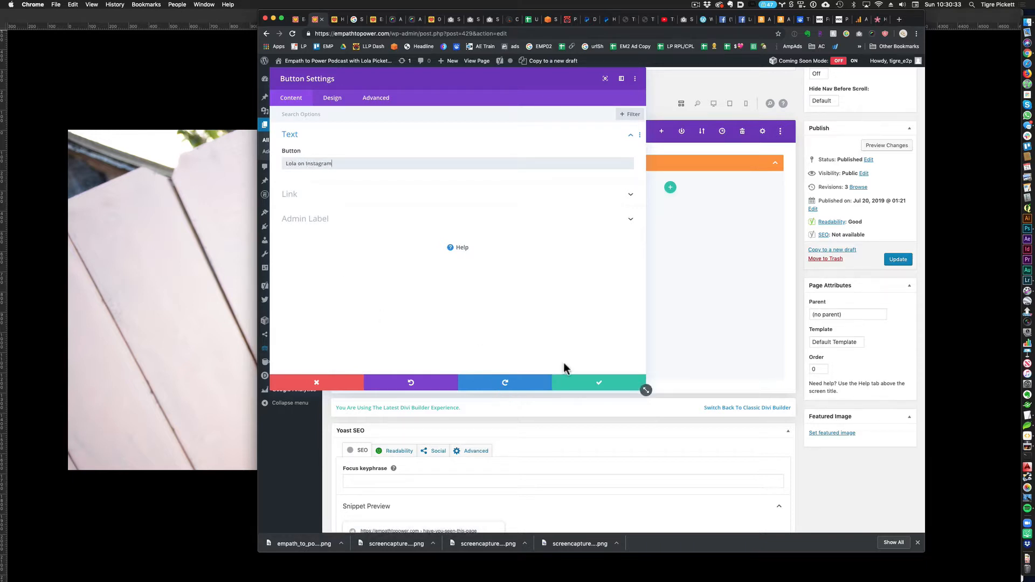
pyautogui.click(600, 386)
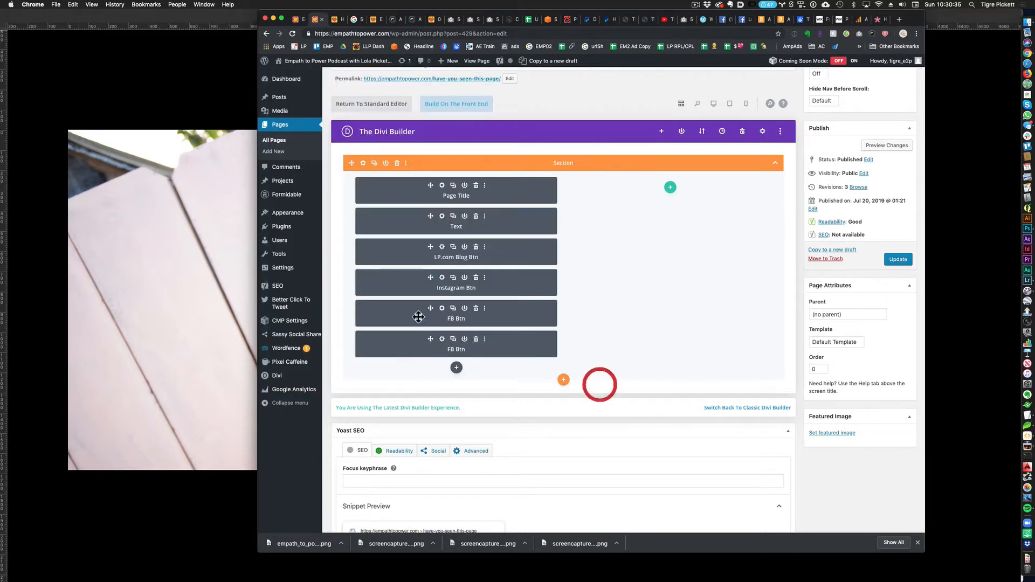
# Step: Change the Facebook button's text to "Lola on Facebook" and save it
pyautogui.click(441, 308)
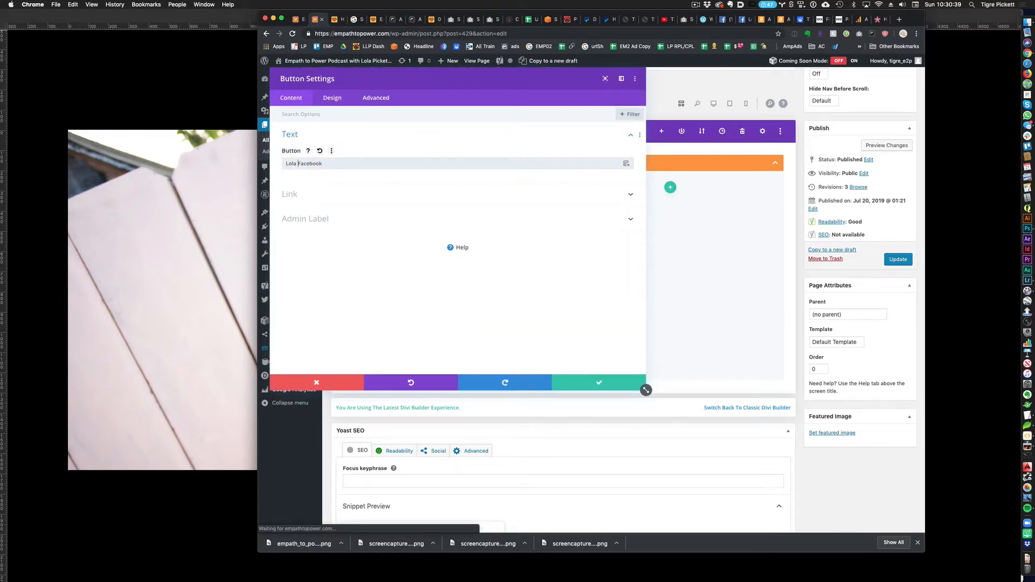
pyautogui.write('on')
pyautogui.click(600, 385)
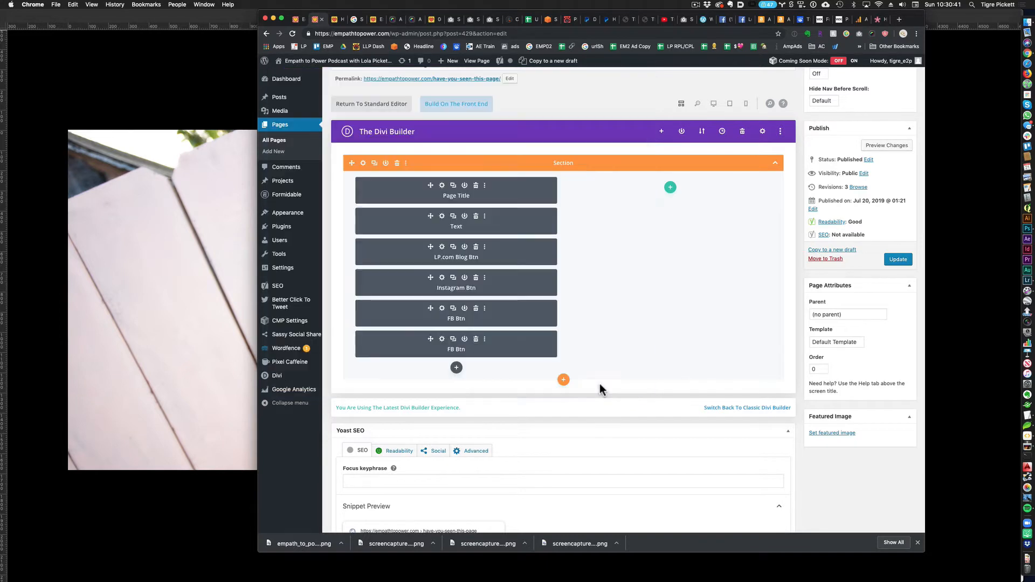
# Step: Rename the last button module's admin label to "Podcast Home", save it and update the page
pyautogui.click(457, 351)
pyautogui.click(328, 219)
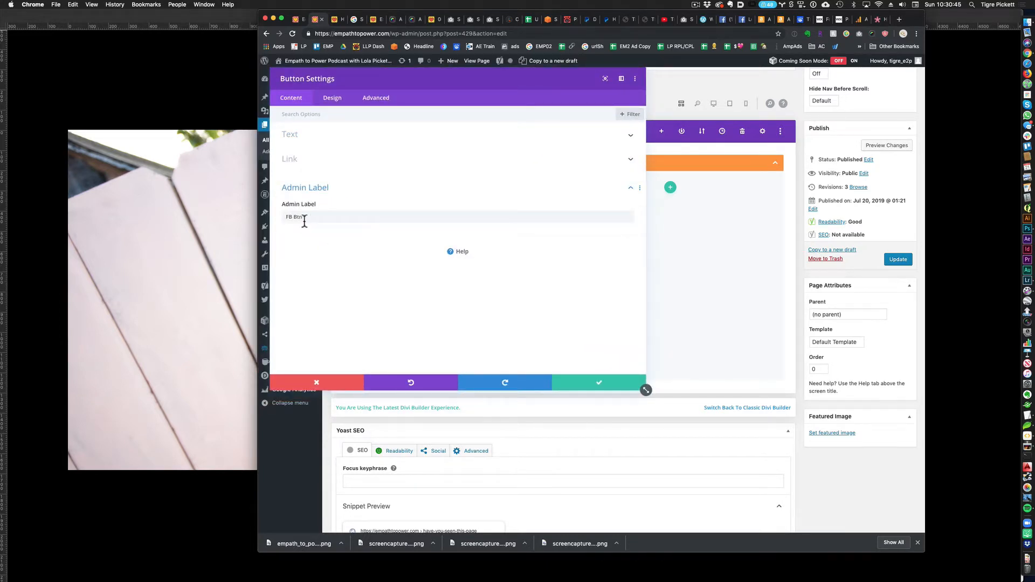
pyautogui.tripleClick(301, 218)
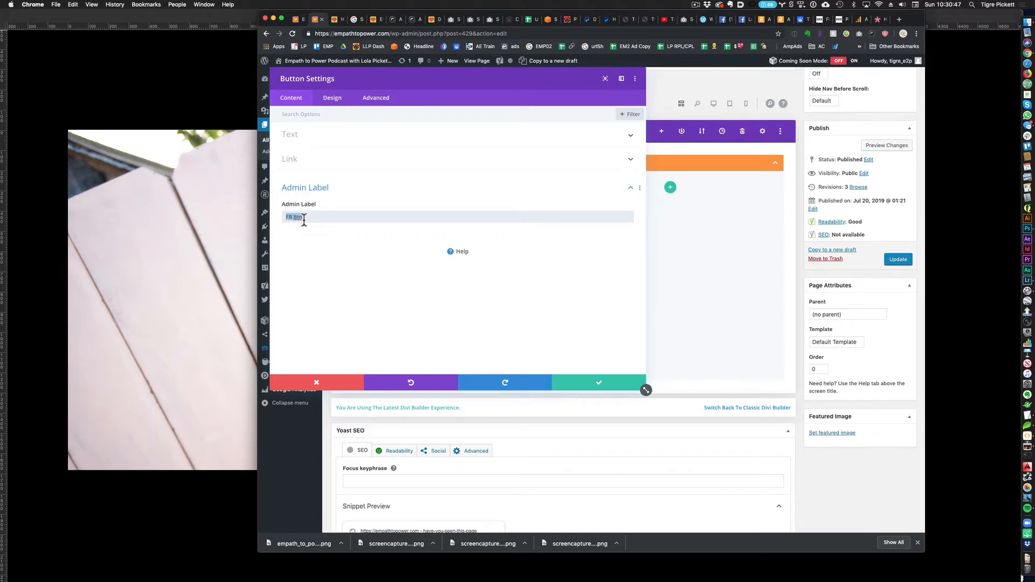
pyautogui.write('Podcast Home')
pyautogui.click(597, 382)
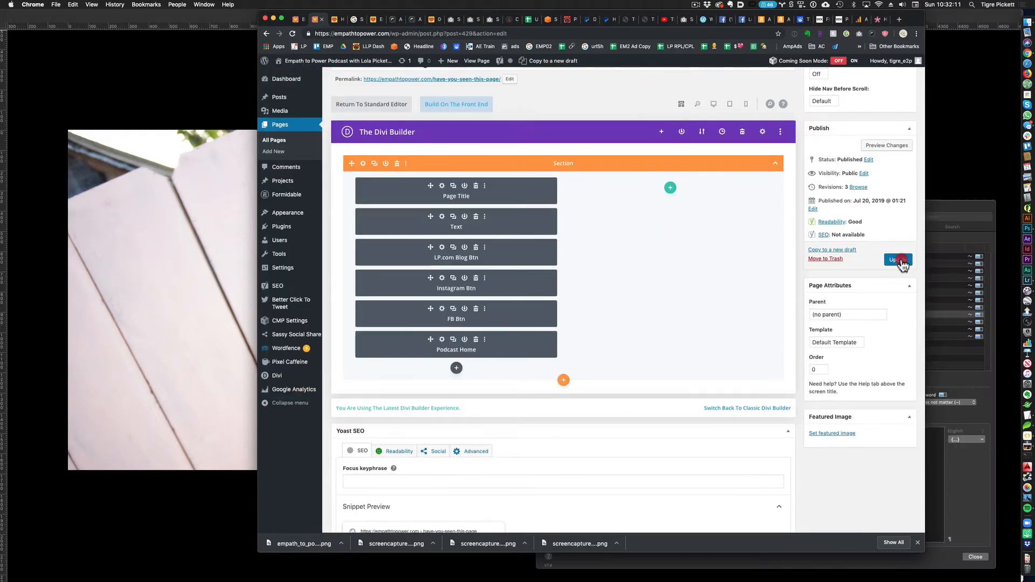
pyautogui.click(898, 259)
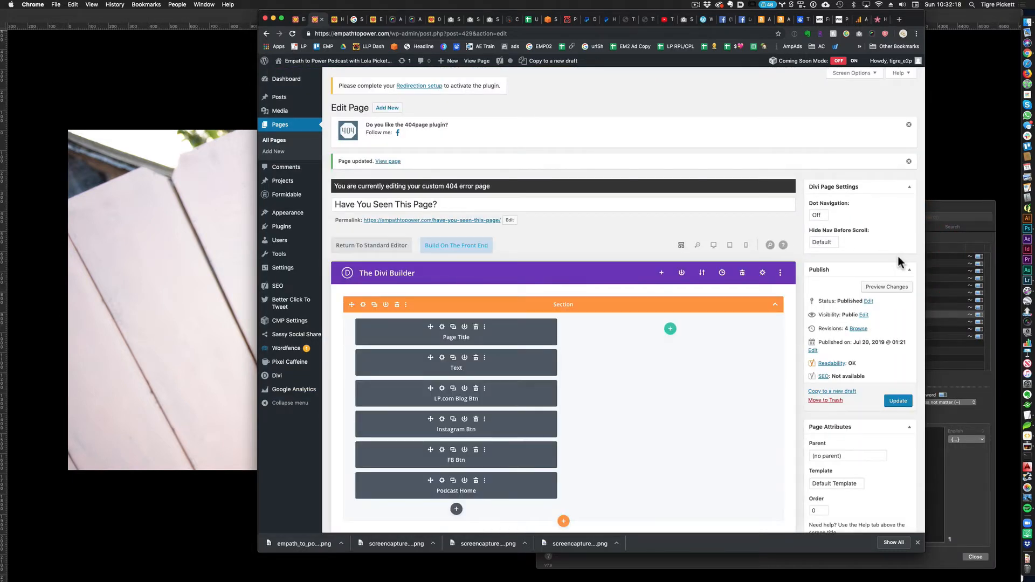
# Step: View the live 404 page, then examine its layout down to the footer in the developer tools' iPad emulation
pyautogui.click(479, 221)
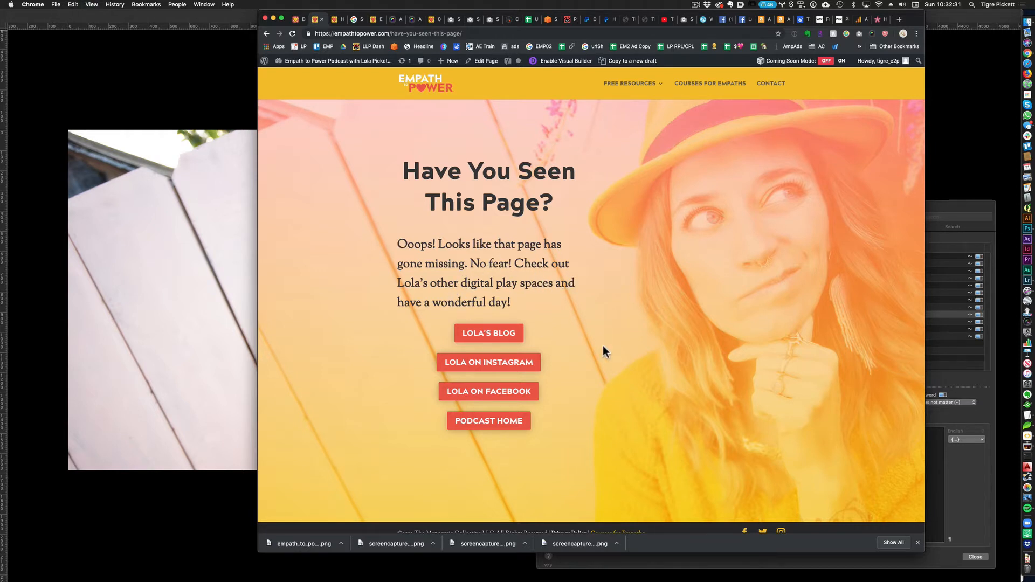
pyautogui.press('super+alt+i')
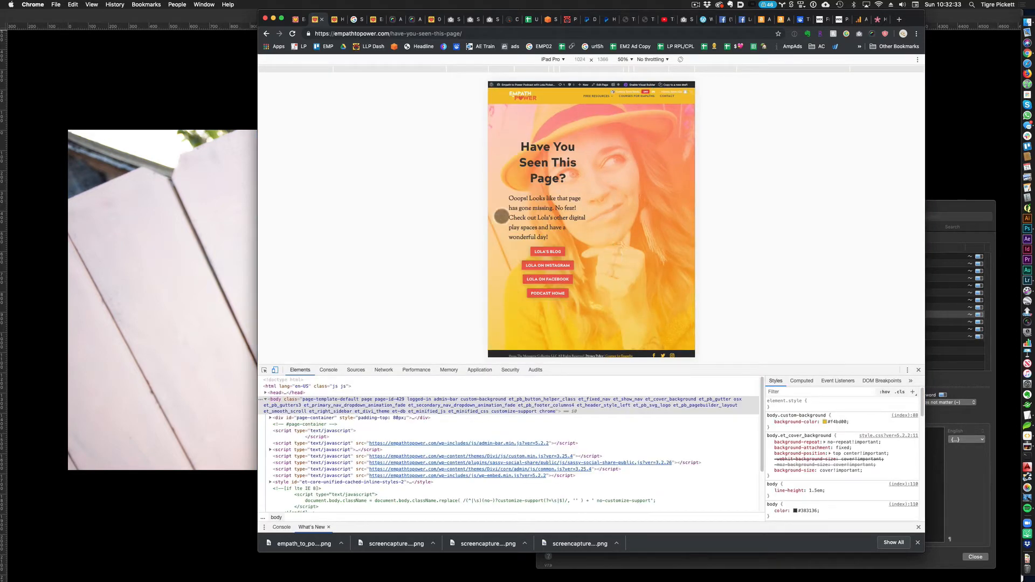
pyautogui.click(558, 58)
pyautogui.click(552, 135)
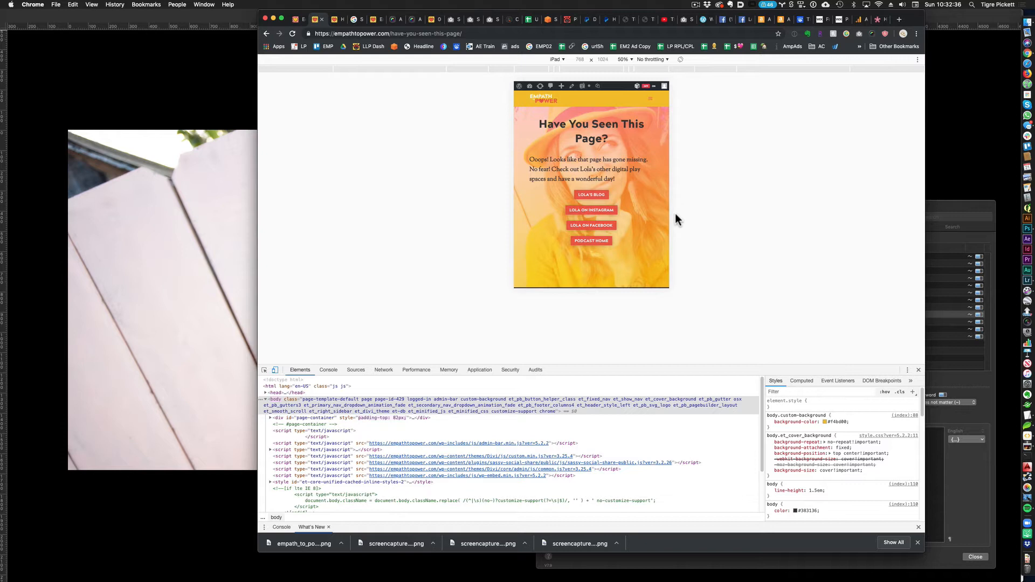
pyautogui.scroll(-2, 610, 276)
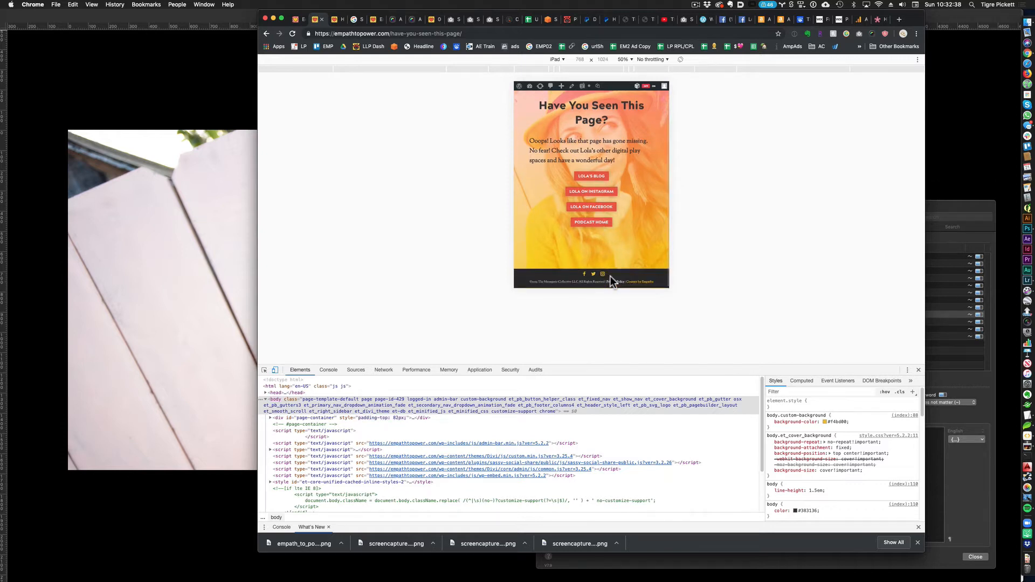
pyautogui.scroll(2, 610, 276)
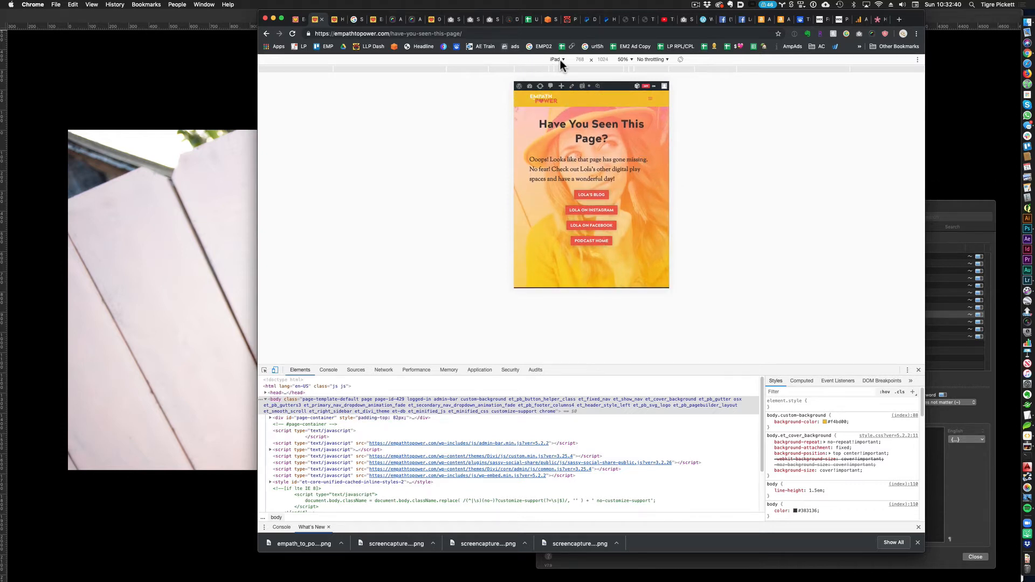
# Step: Inspect the specialty section in the developer tools and lower its min-height to 87vh in the live styles
pyautogui.click(264, 369)
pyautogui.click(513, 111)
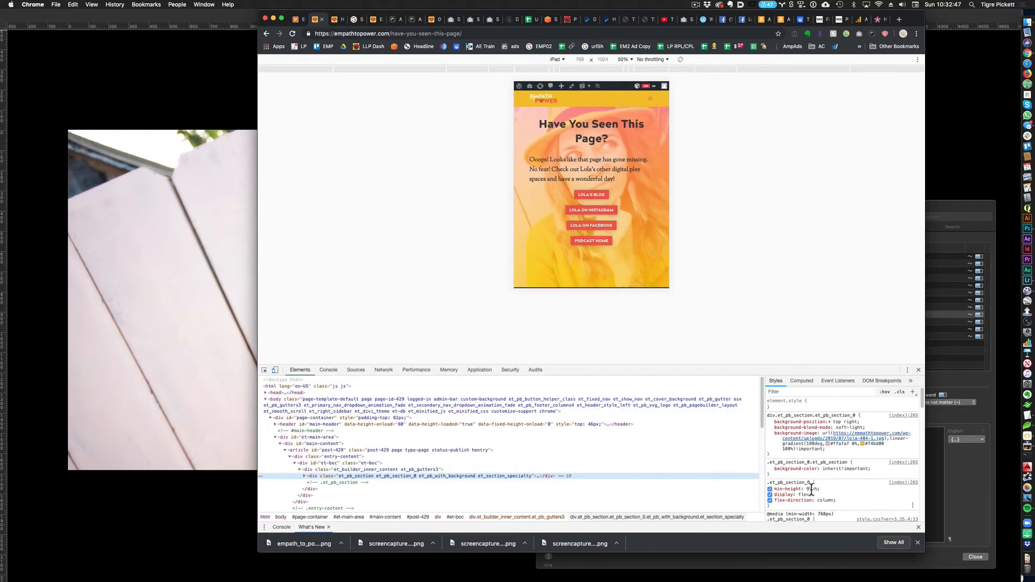
pyautogui.press('Down')
pyautogui.press('Down')
pyautogui.press('Down')
pyautogui.press('Down')
pyautogui.press('Down')
pyautogui.press('Down')
pyautogui.press('Down')
pyautogui.press('Down')
pyautogui.press('Down')
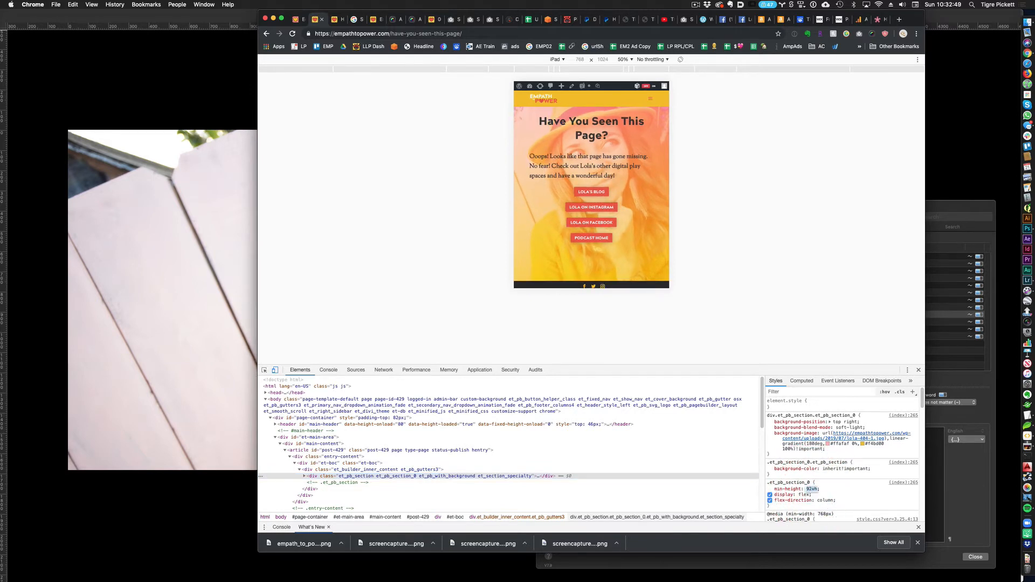
pyautogui.press('Up')
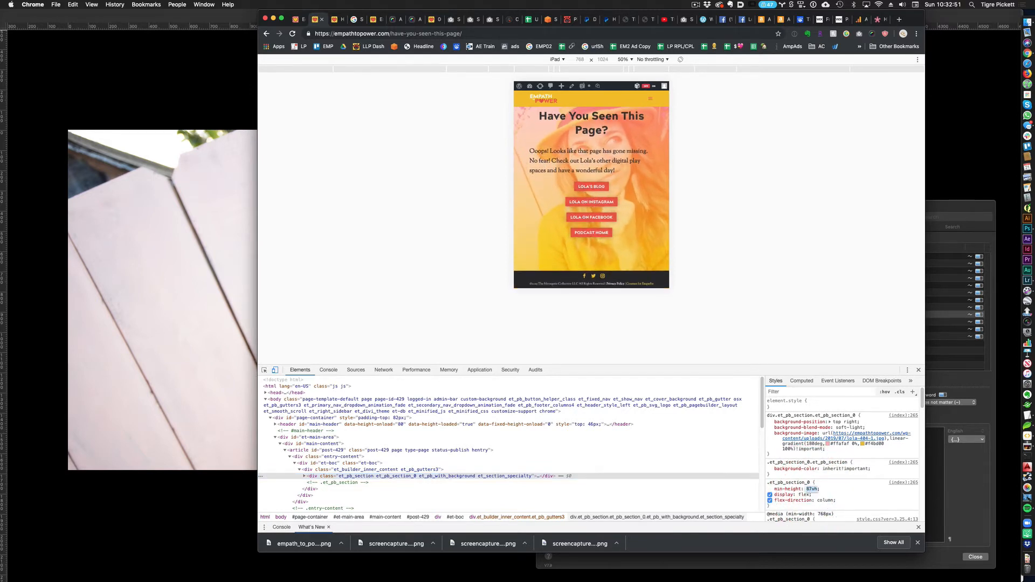
# Step: Switch the device emulation to Responsive and widen the 404 page's viewport to about 2476 px
pyautogui.press('Down')
pyautogui.press('Up')
pyautogui.click(559, 60)
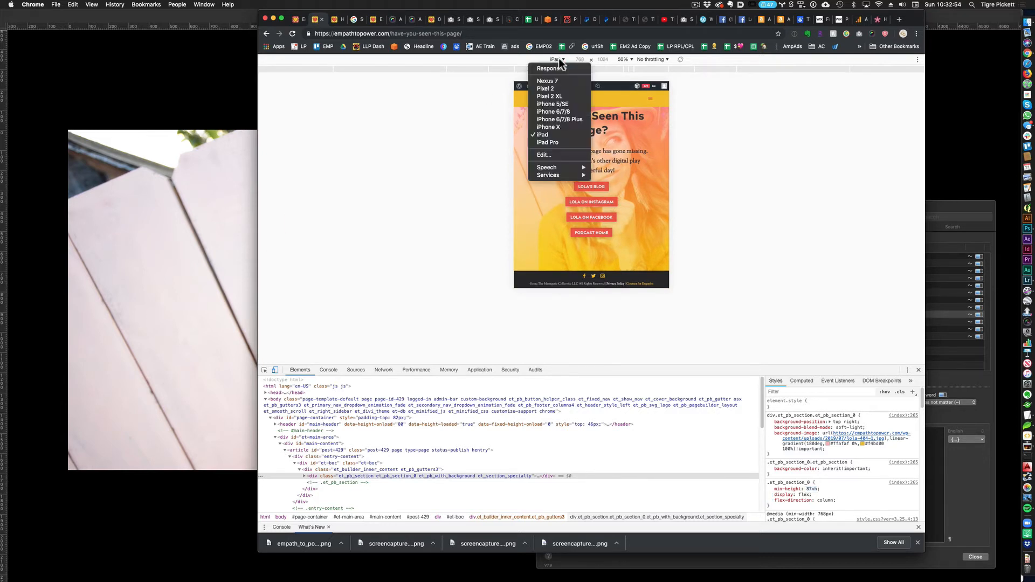
pyautogui.click(571, 69)
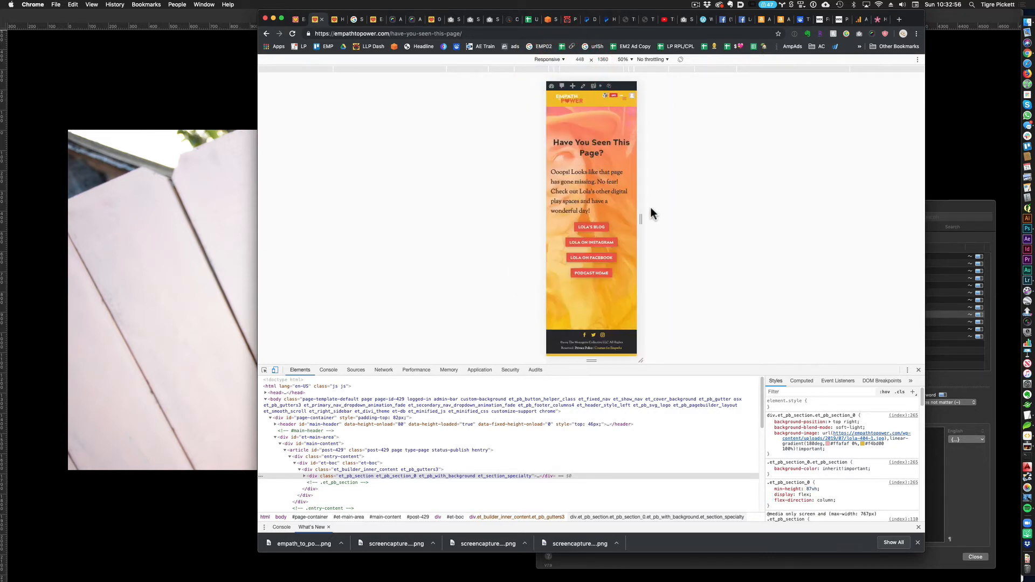
pyautogui.moveTo(640, 219); pyautogui.dragTo(845, 232)
# Step: Raise the specialty section's min-height to 94vh in the live styles
pyautogui.click(813, 488)
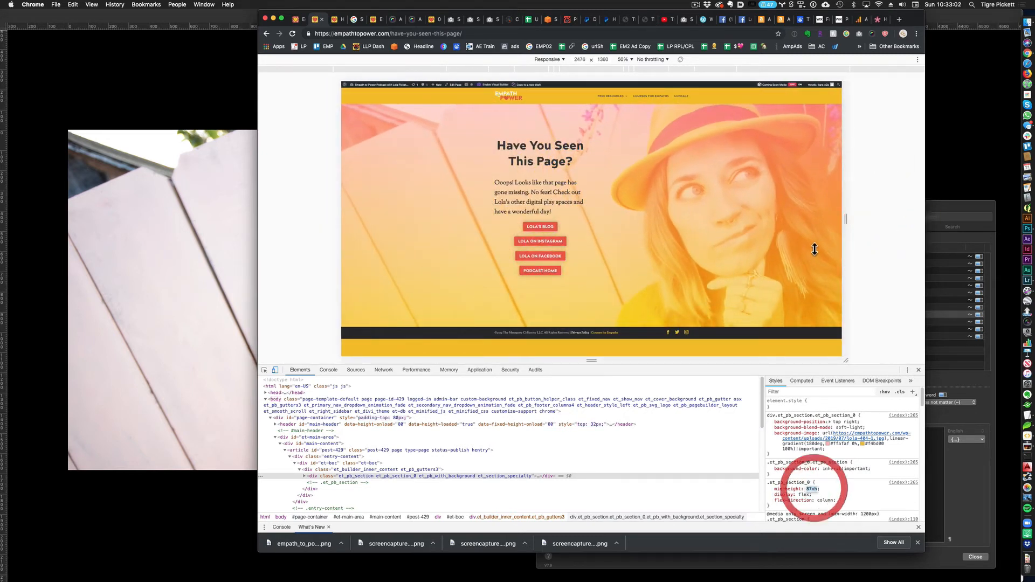
pyautogui.press('Up')
pyautogui.press('Up')
pyautogui.press('Up')
pyautogui.press('Up')
pyautogui.press('Up')
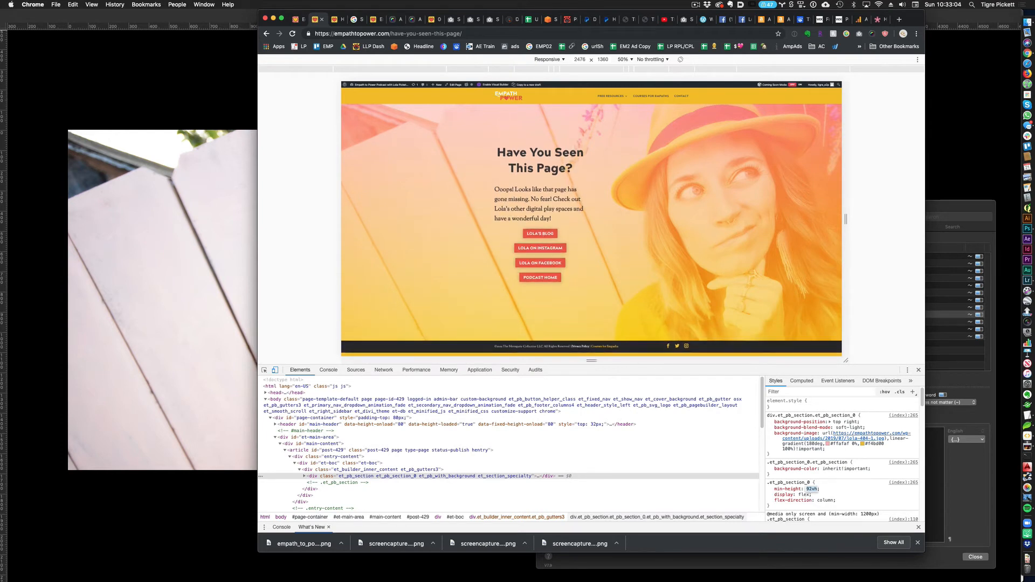
pyautogui.press('Up')
pyautogui.press('Up')
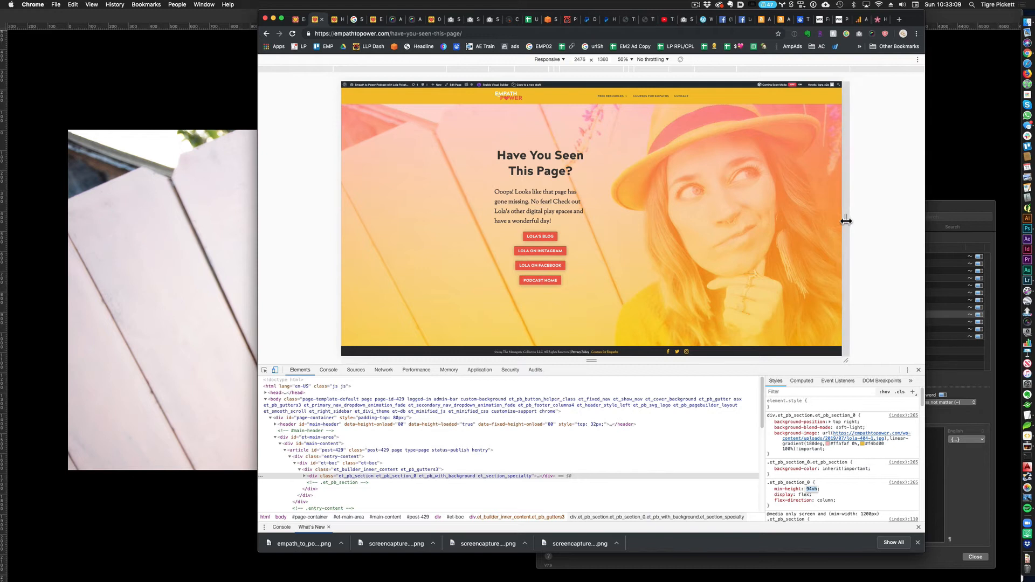
# Step: Check the page layout at viewport widths of about 444 px and 2120 px, and close the developer tools
pyautogui.moveTo(846, 219); pyautogui.dragTo(639, 232)
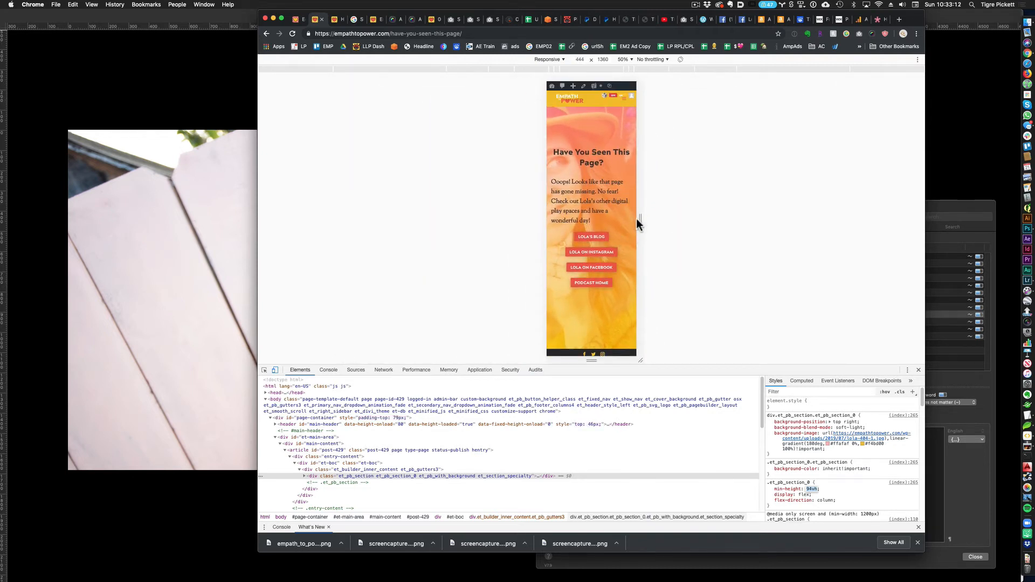
pyautogui.moveTo(641, 219); pyautogui.dragTo(810, 231)
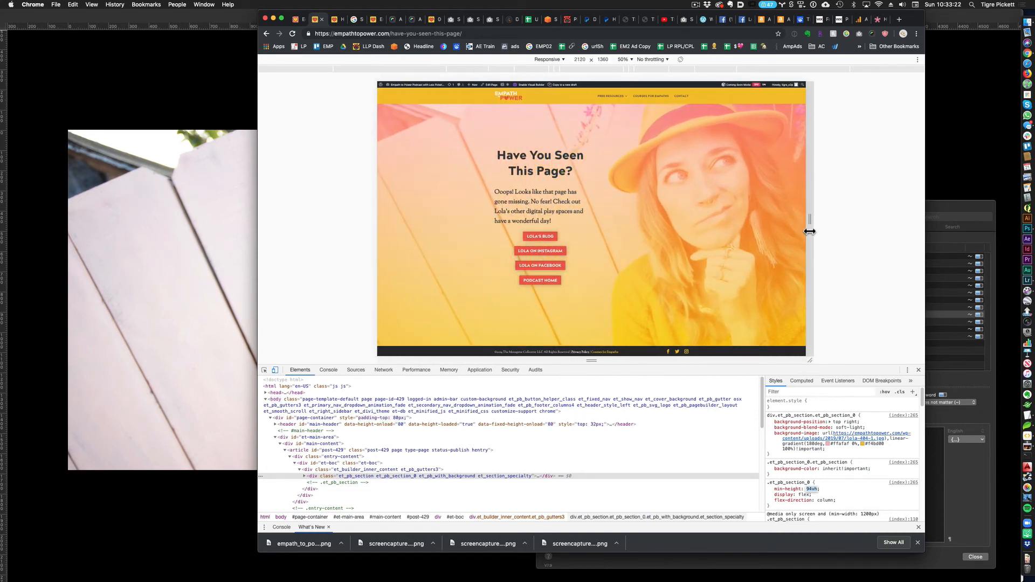
pyautogui.press('super+alt+i')
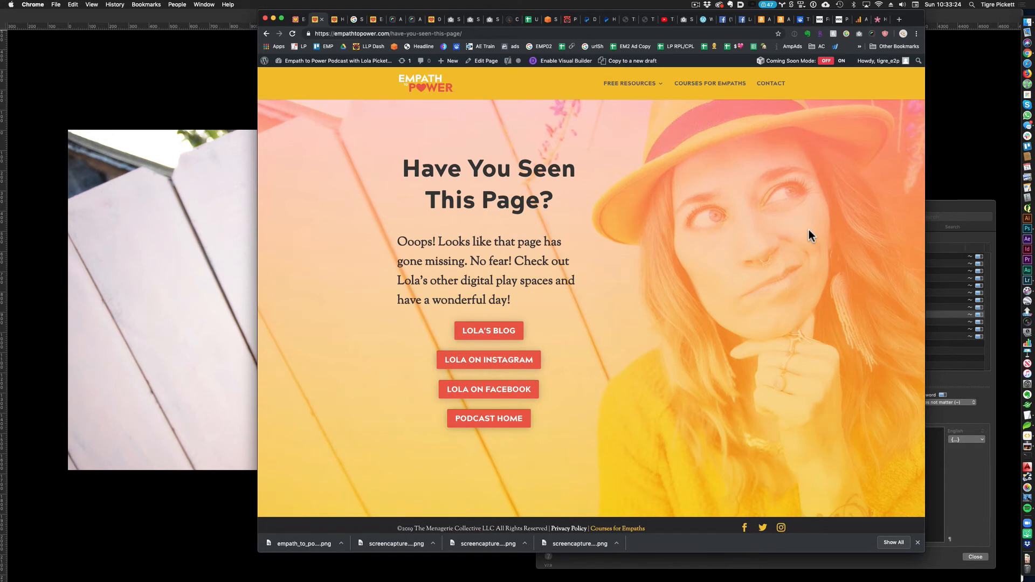